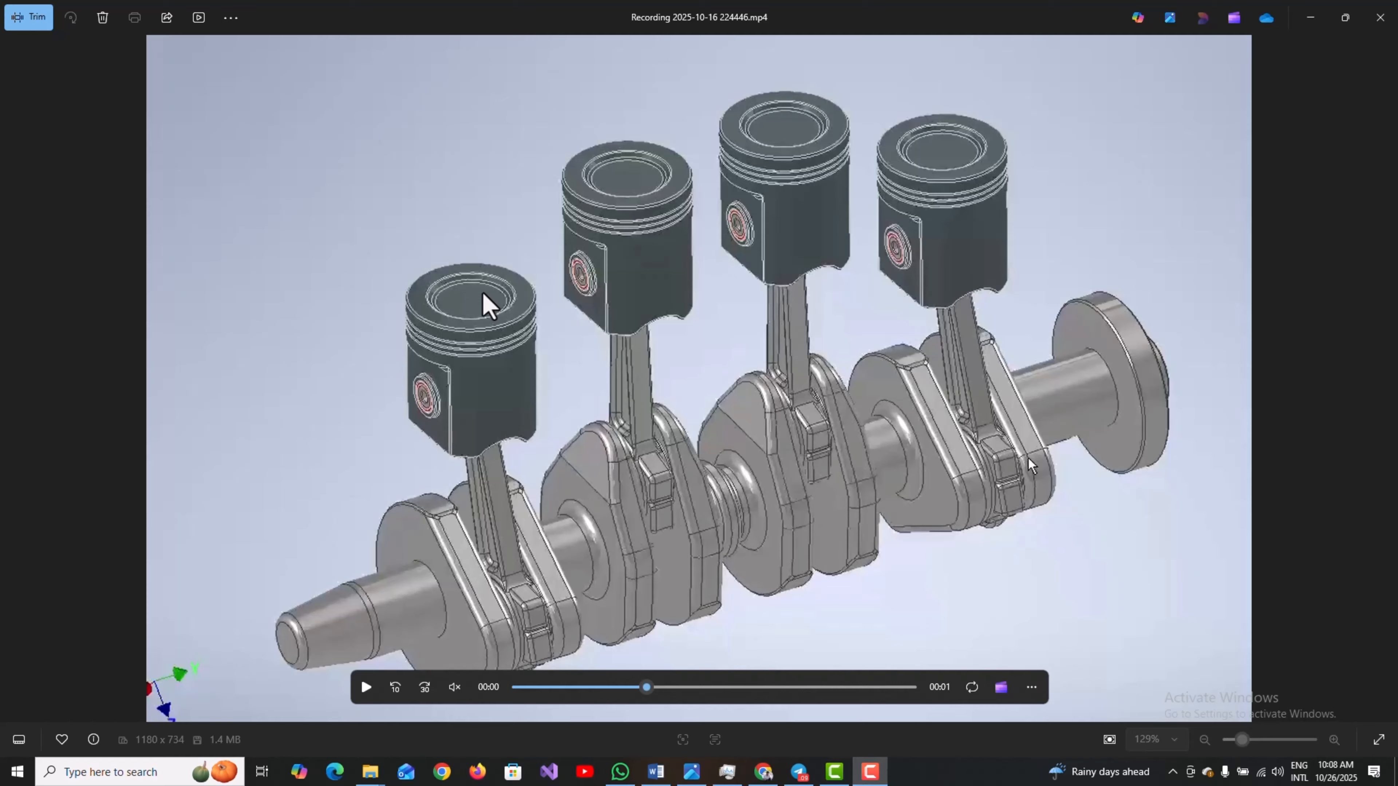
- Play the reference animation of the four-cylinder piston and crankshaft assembly, then pause it
{"action": "left_click", "coordinate": [368, 688]}
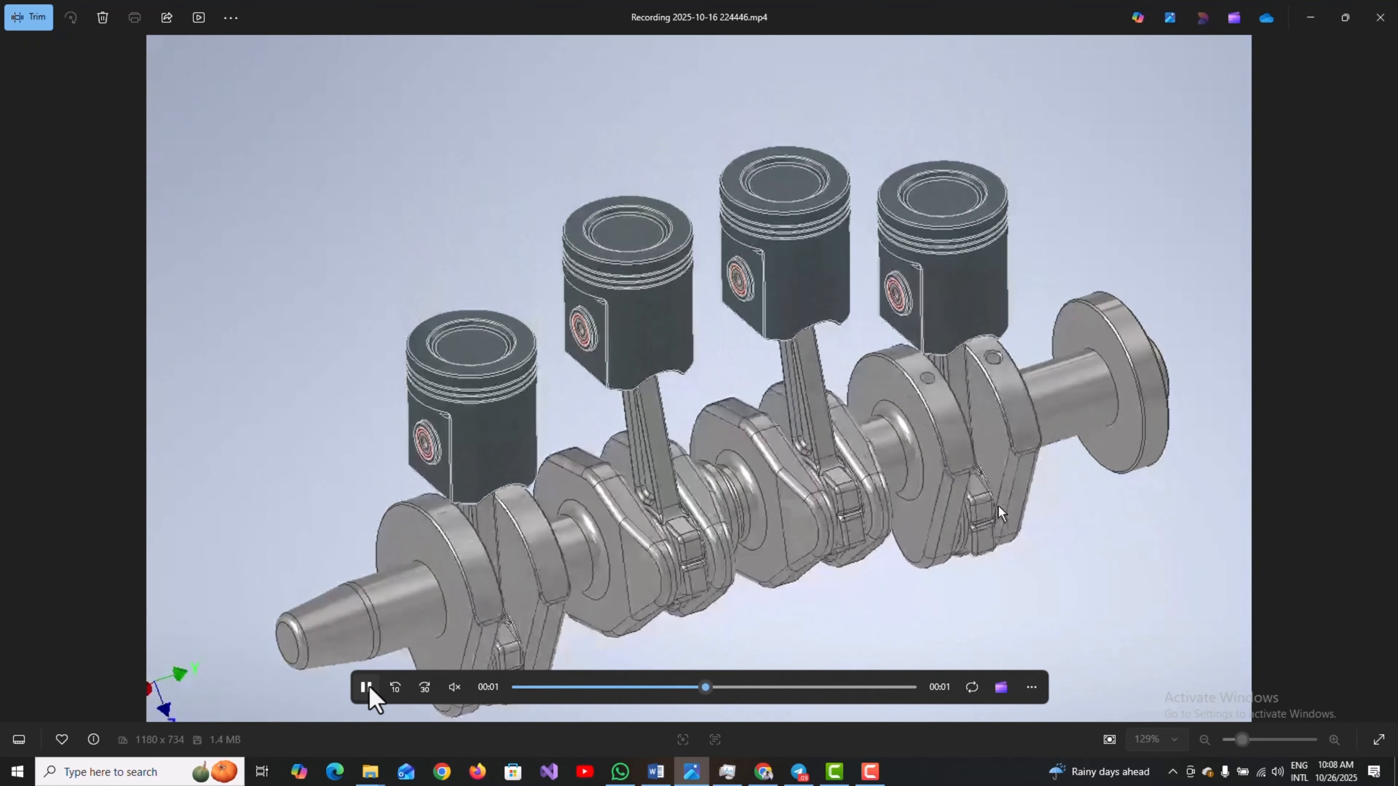
{"action": "left_click", "coordinate": [367, 687]}
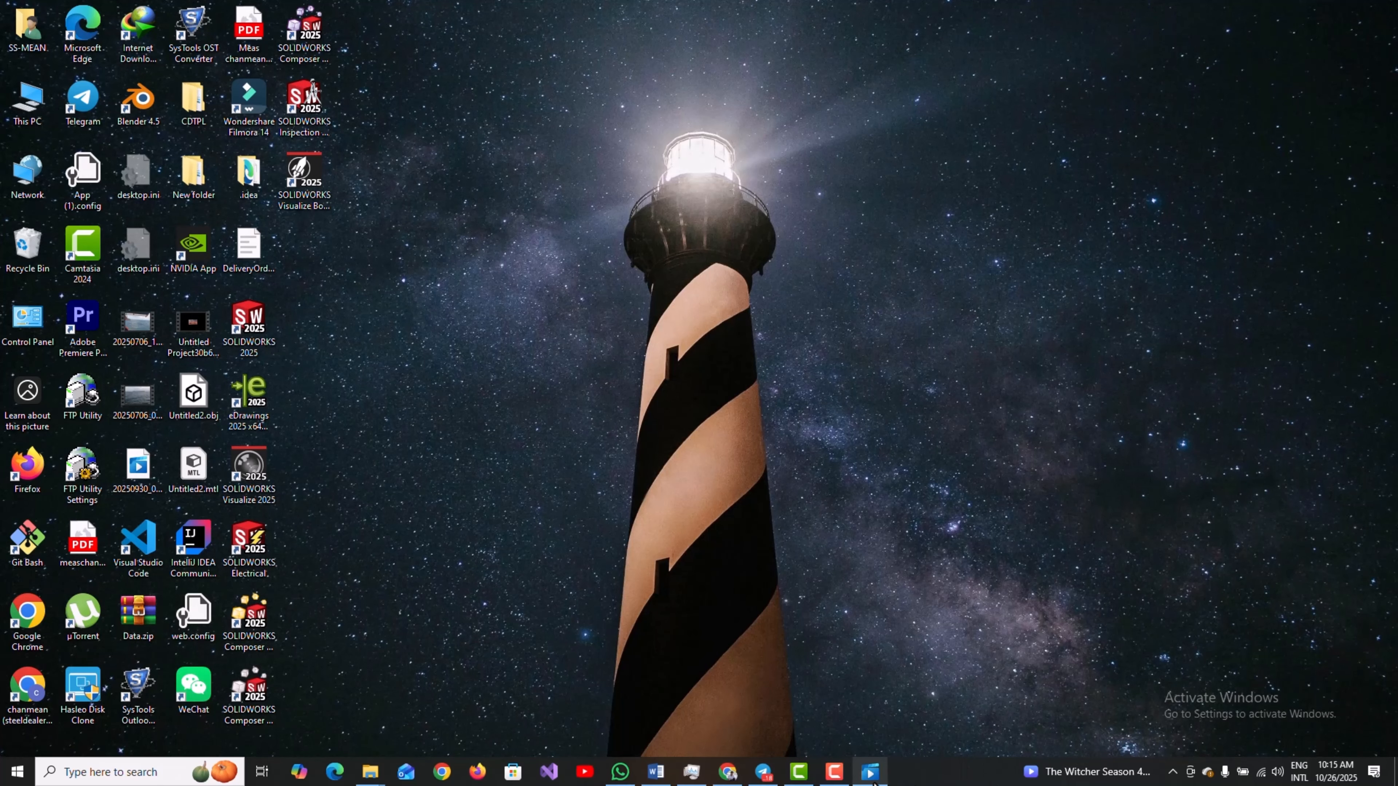
- Launch SOLIDWORKS 2025 and create a new part document
{"action": "double_click", "coordinate": [250, 325]}
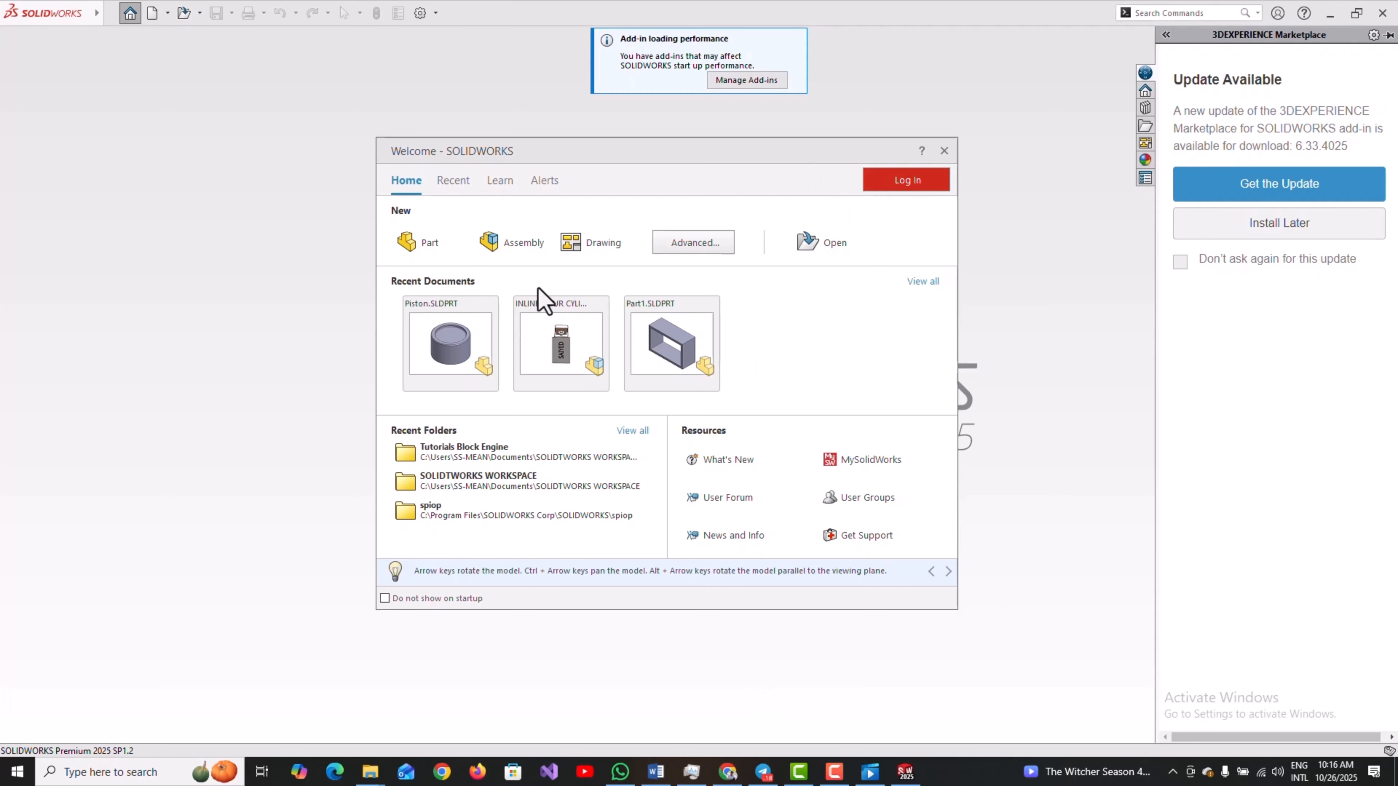
{"action": "left_click_drag", "start_coordinate": [678, 147], "coordinate": [691, 141]}
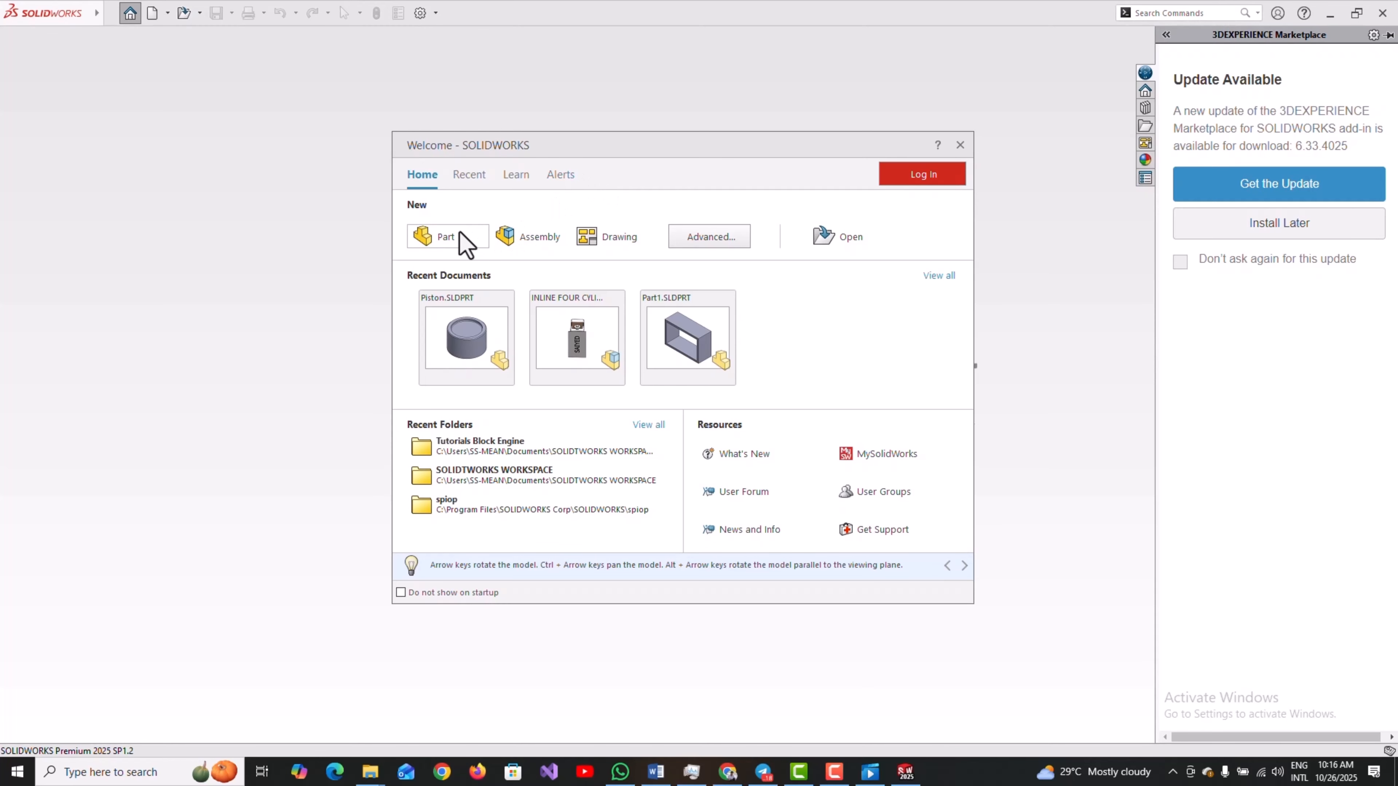
{"action": "left_click", "coordinate": [455, 242]}
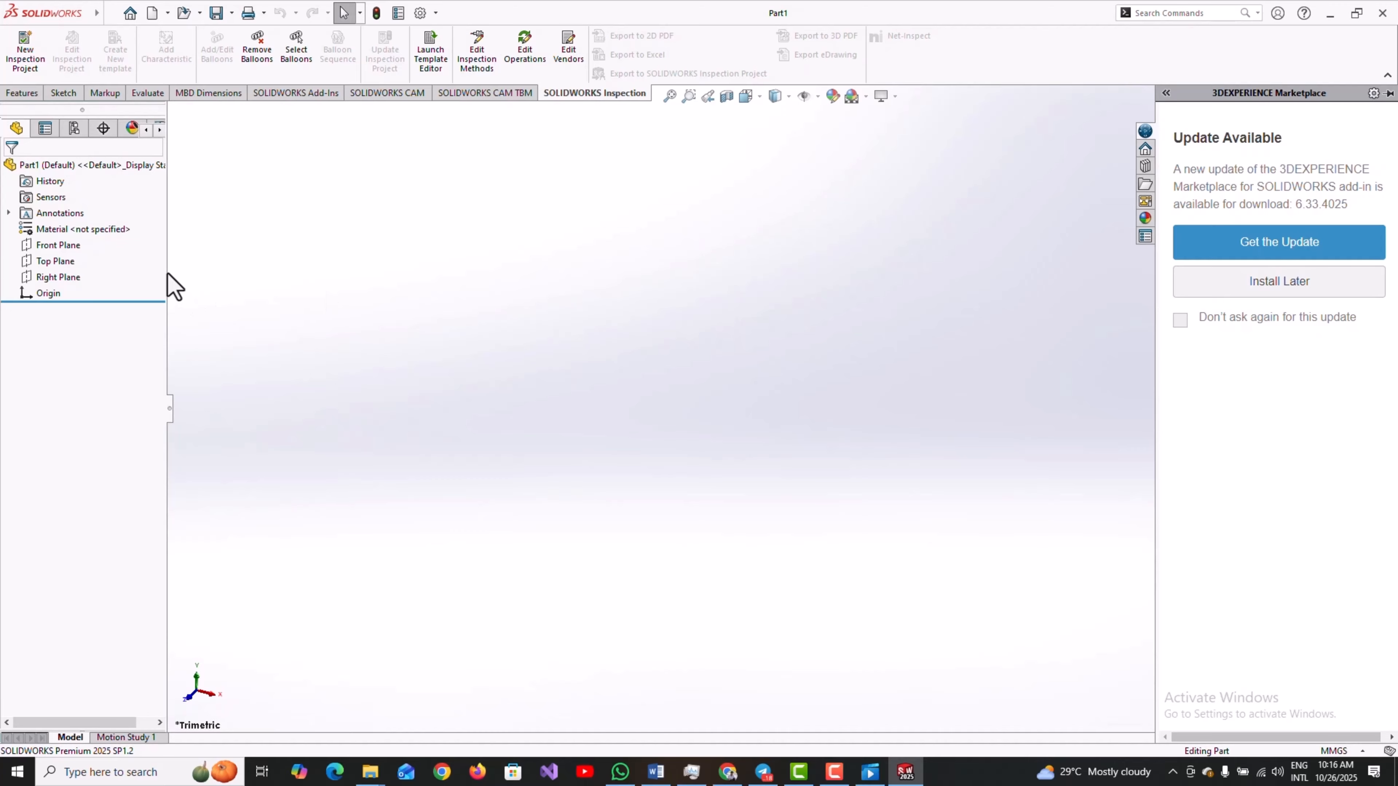
- Switch to the reference video to examine the pistons and crankshaft, then return to the SOLIDWORKS part
{"action": "left_click", "coordinate": [869, 772]}
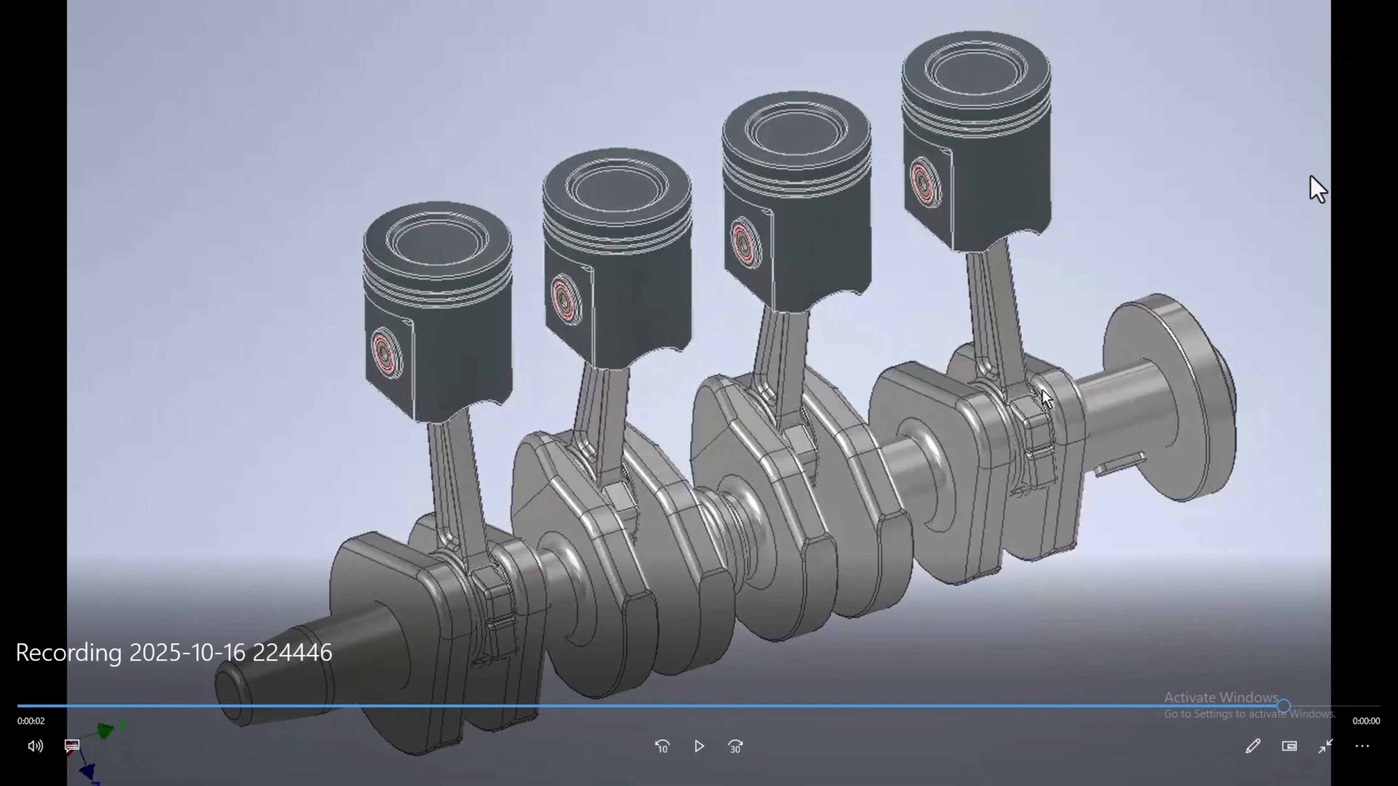
{"action": "left_click", "coordinate": [1328, 748]}
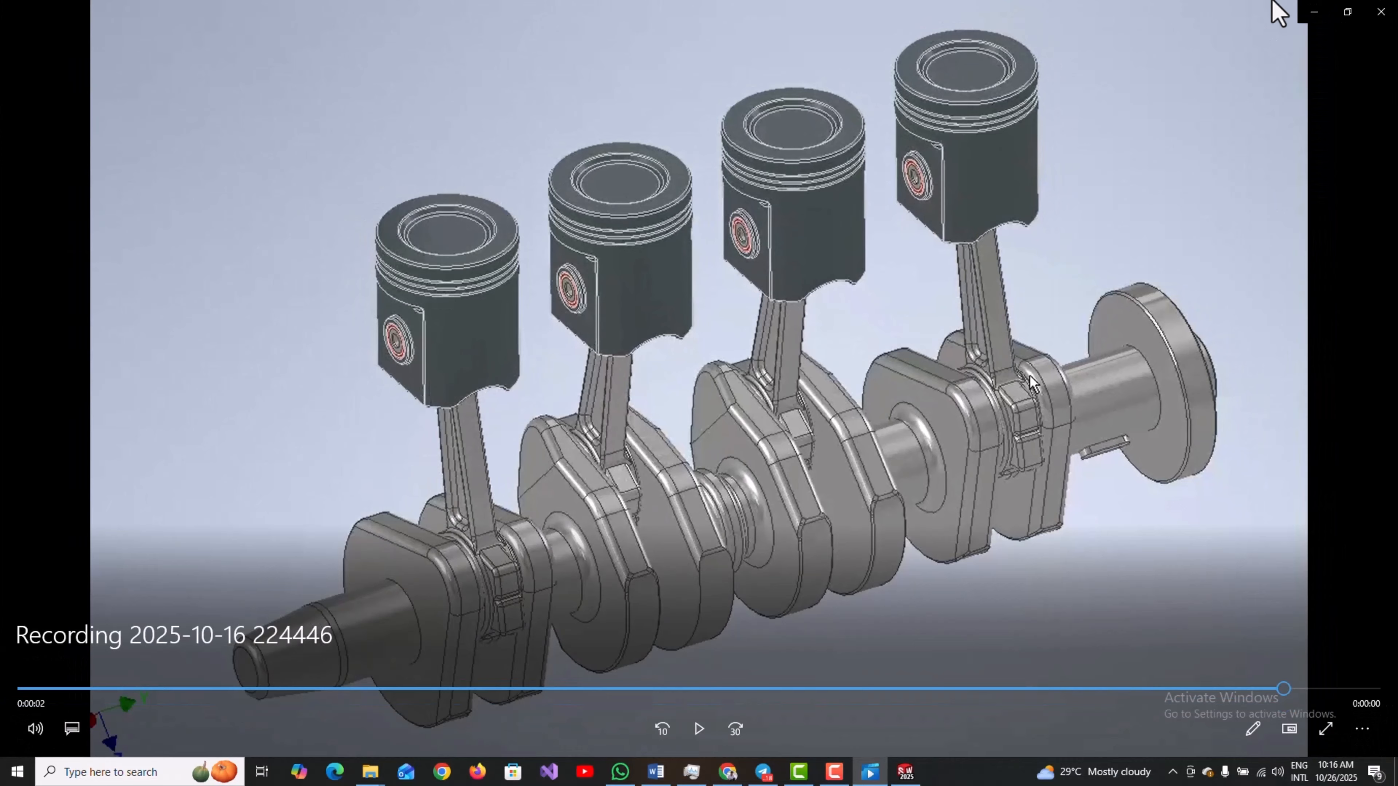
{"action": "left_click", "coordinate": [1313, 12]}
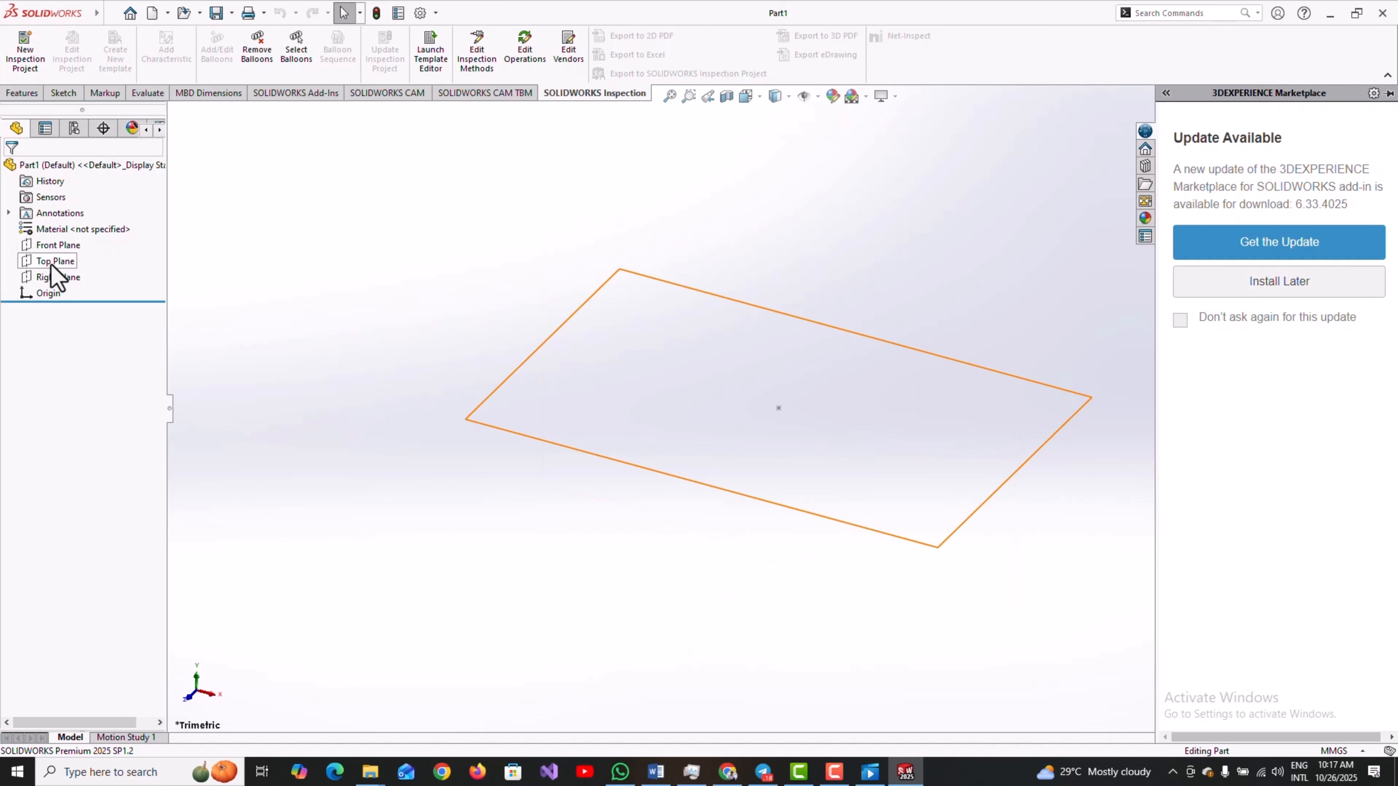
- Orient the view normal to the Top Plane and start a sketch on it
{"action": "left_click", "coordinate": [53, 262]}
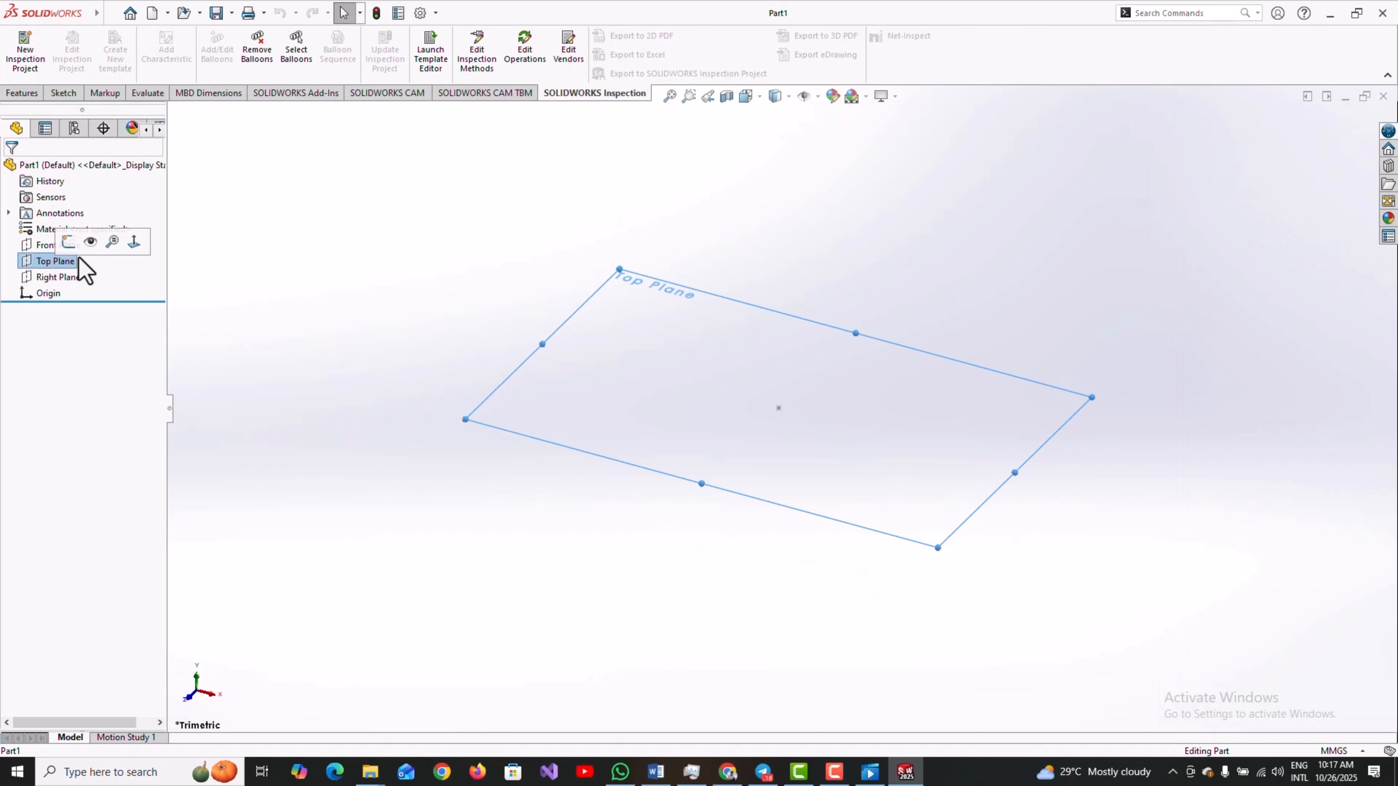
{"action": "left_click", "coordinate": [133, 242]}
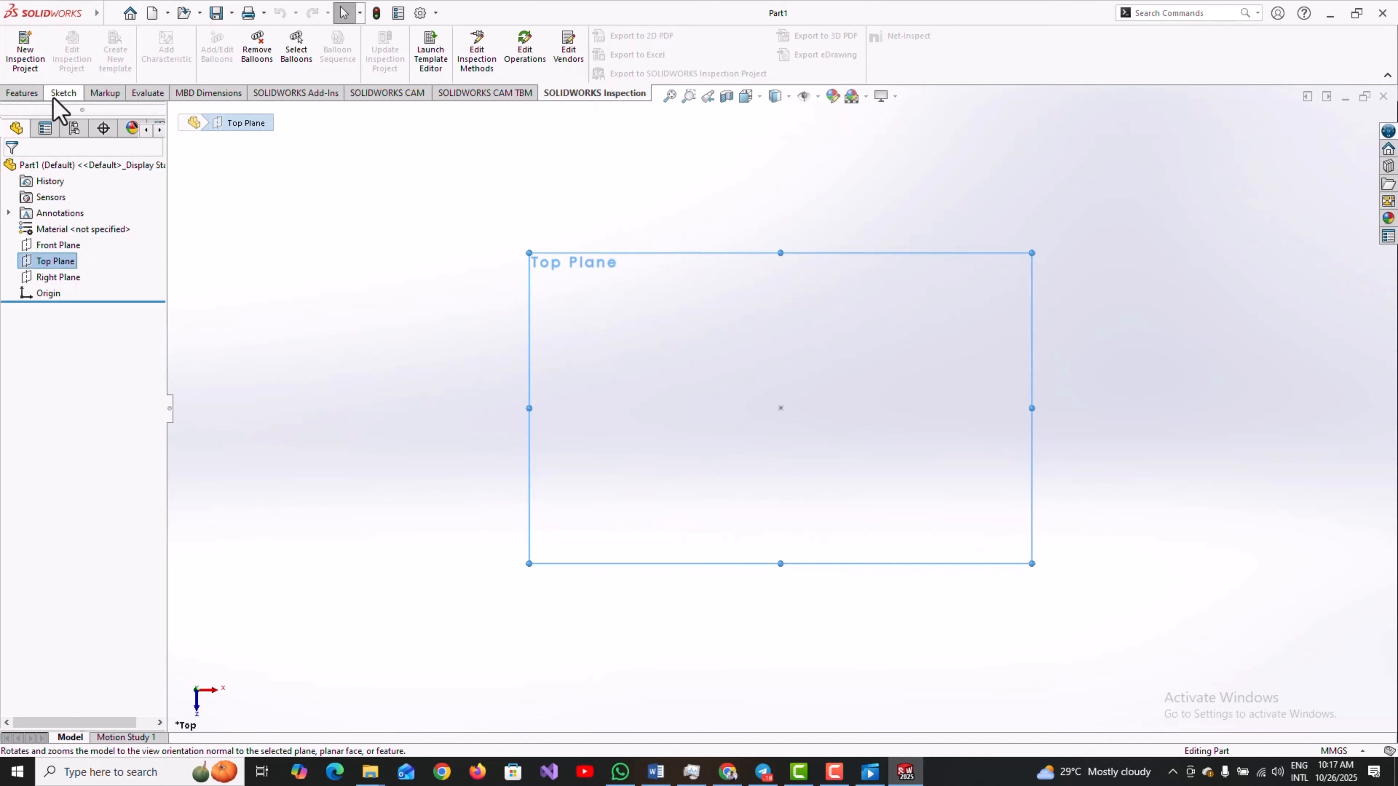
{"action": "right_click", "coordinate": [62, 270]}
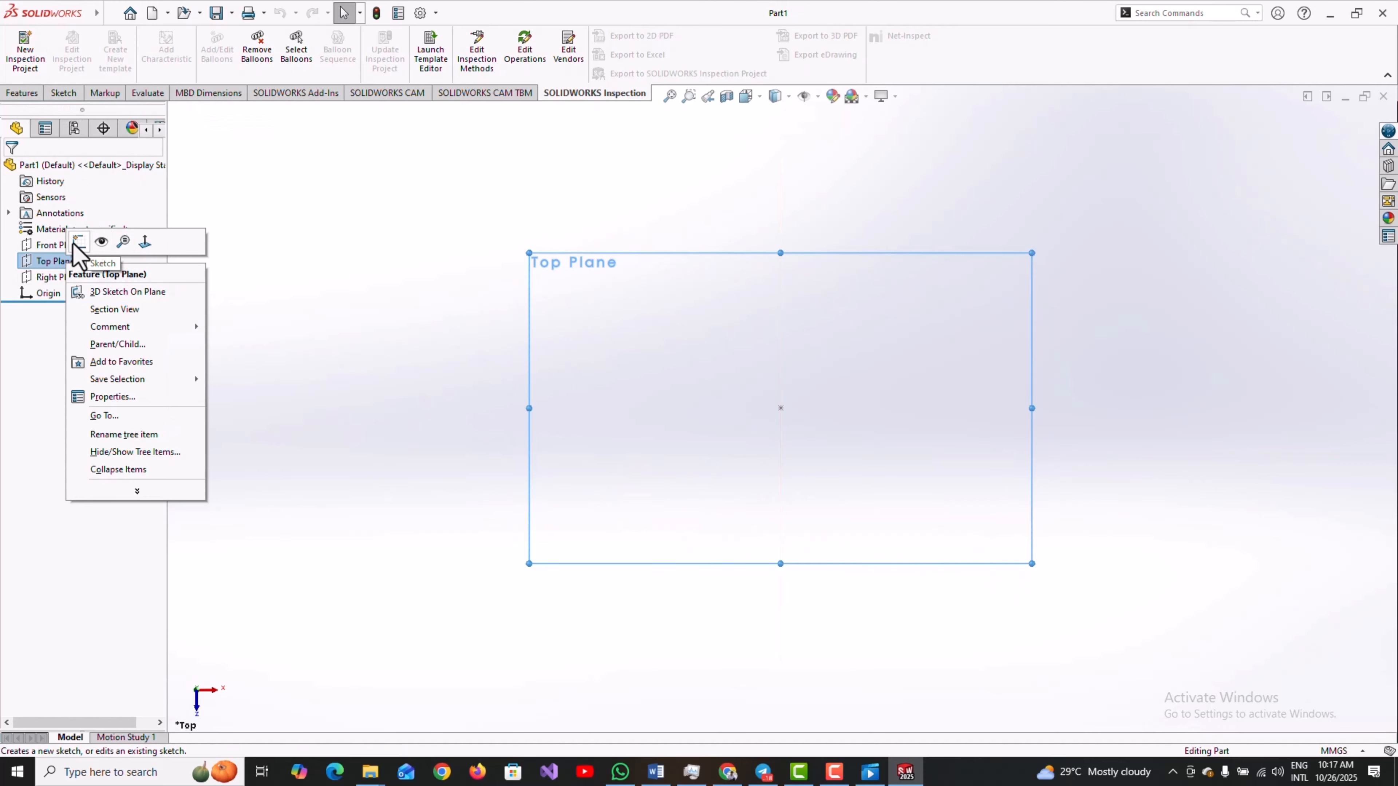
{"action": "left_click", "coordinate": [97, 241]}
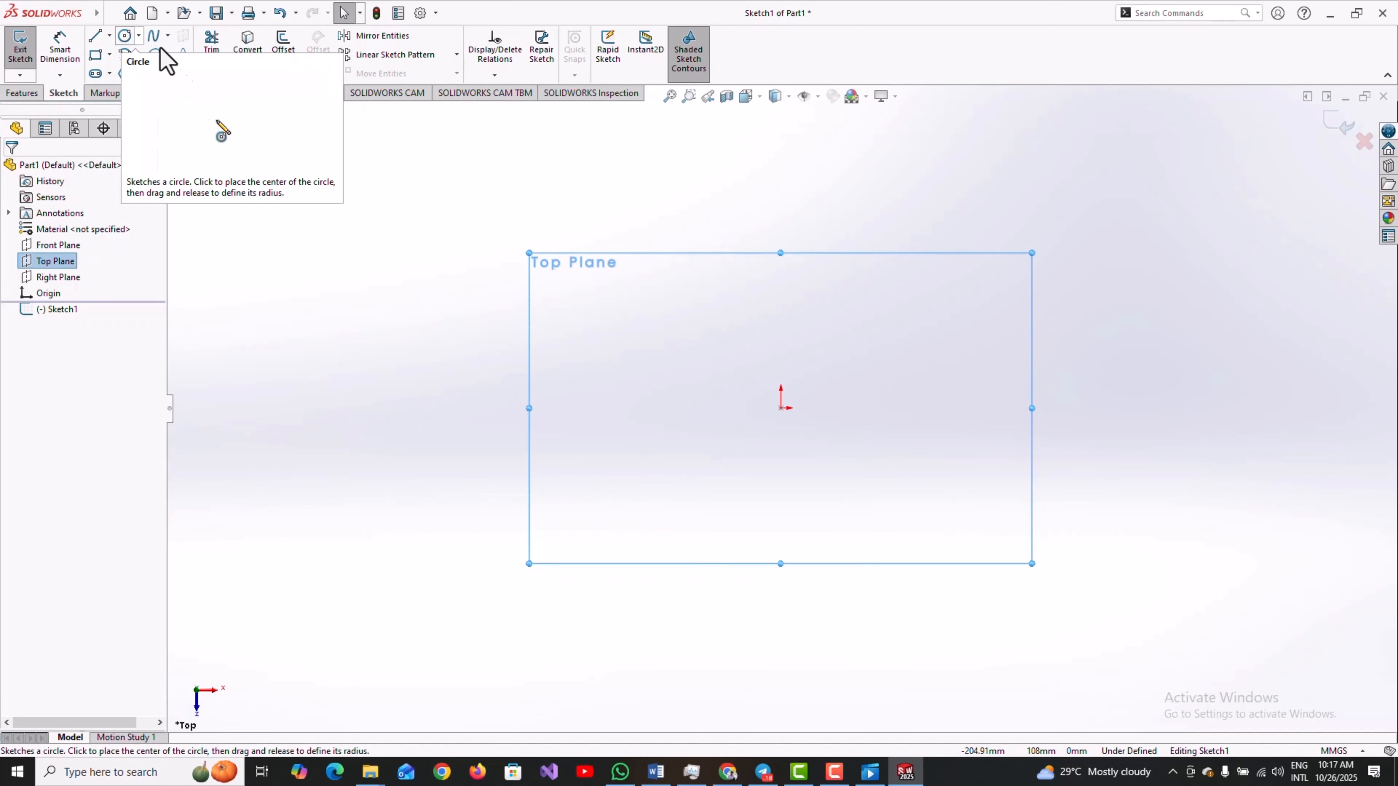
- Check the piston shape in the reference video and sketch a circle of about 70 mm radius centred on the origin
{"action": "left_click", "coordinate": [883, 772]}
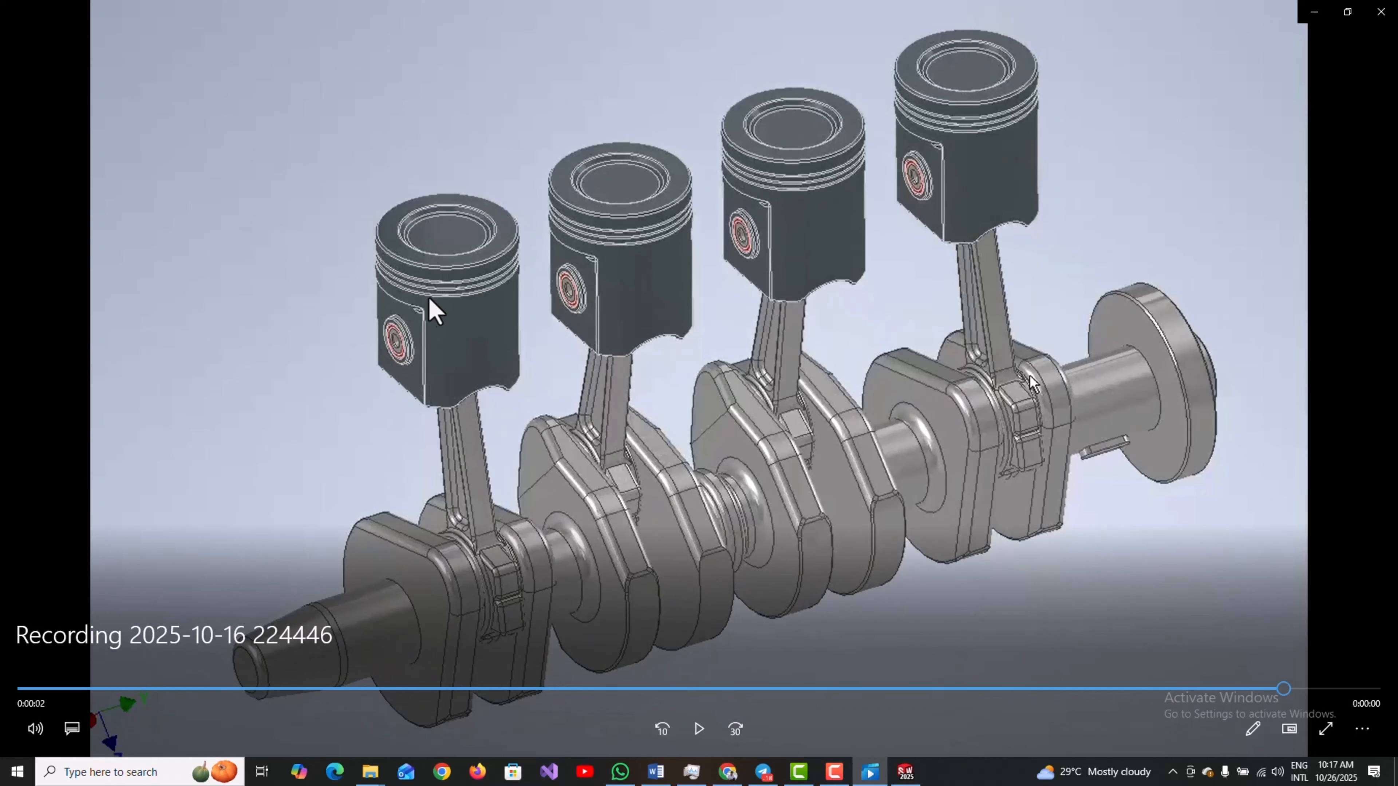
{"action": "left_click", "coordinate": [1315, 14]}
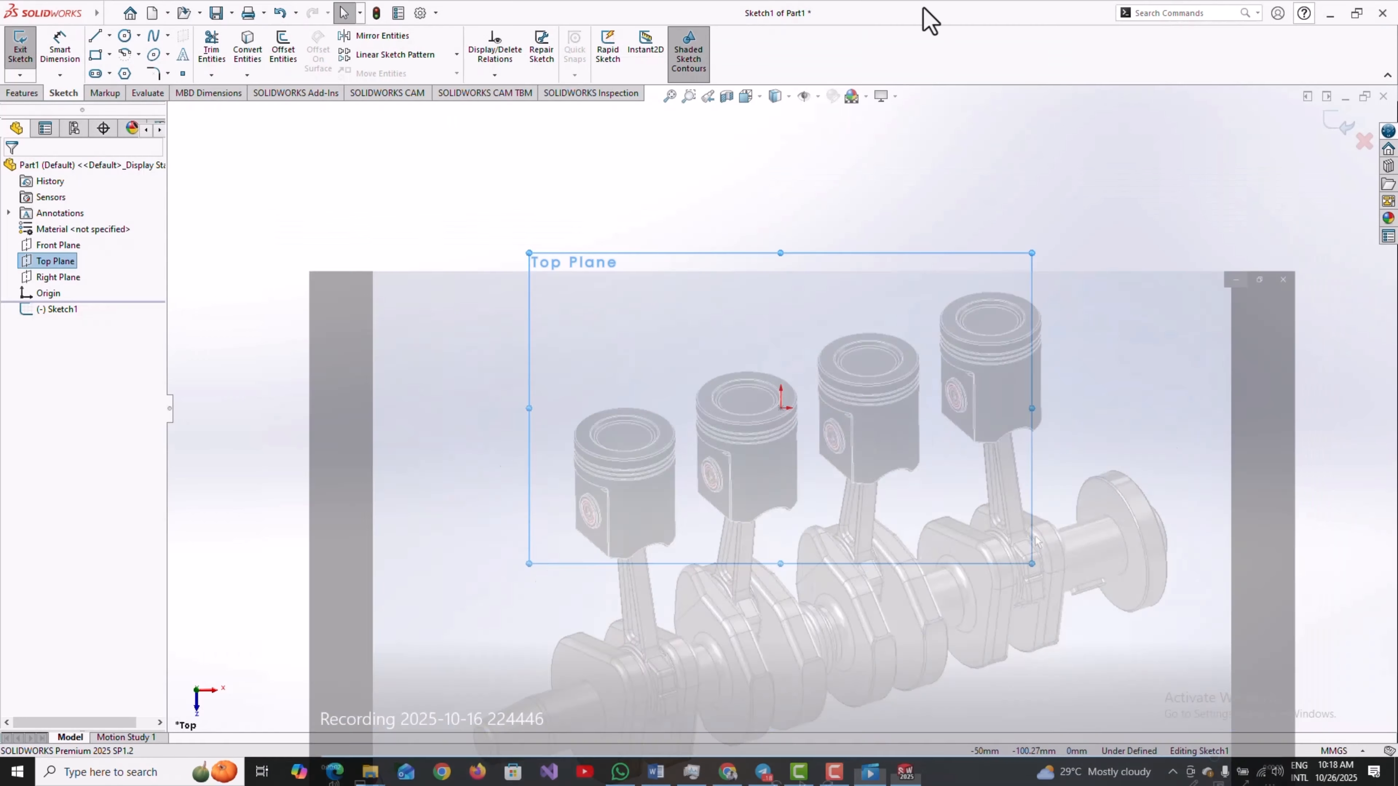
{"action": "left_click", "coordinate": [125, 38]}
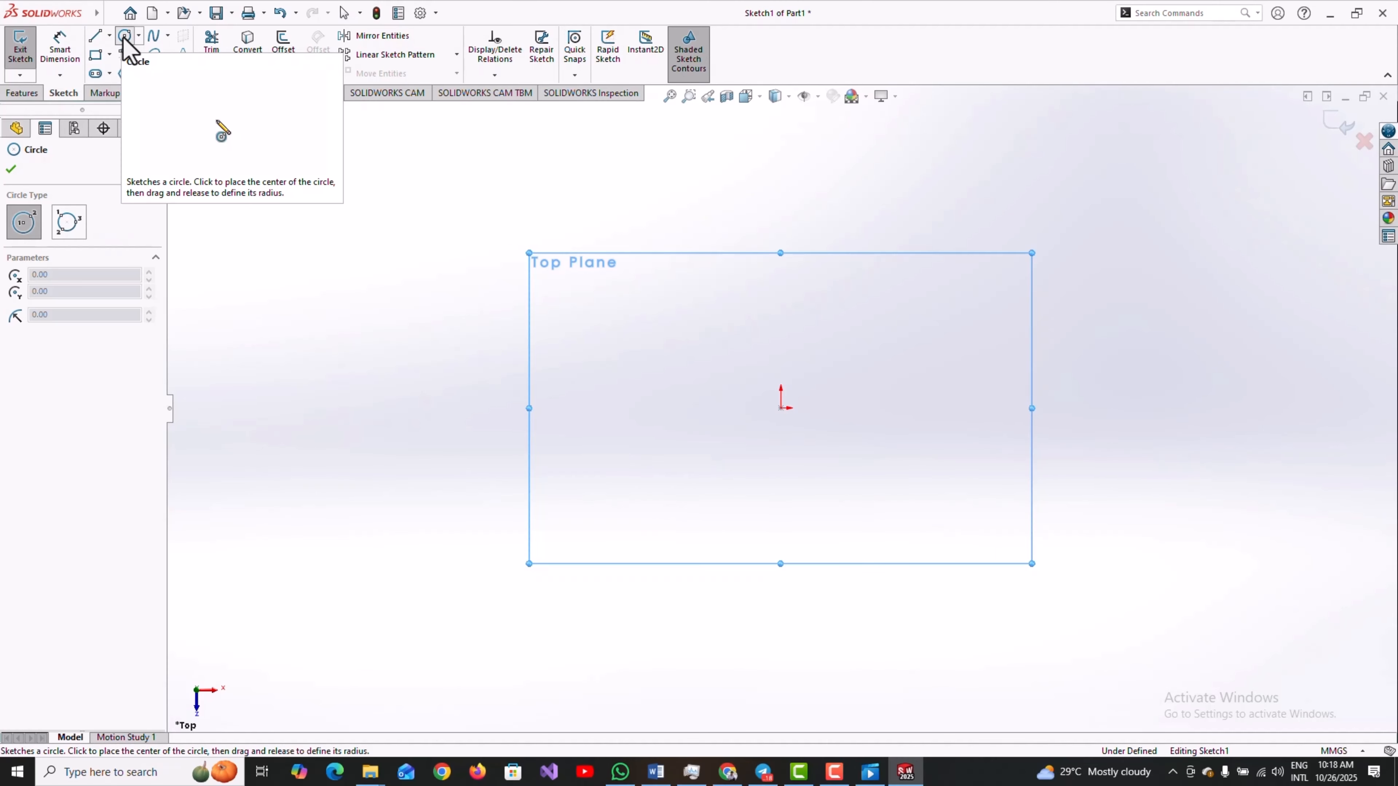
{"action": "left_click", "coordinate": [780, 408]}
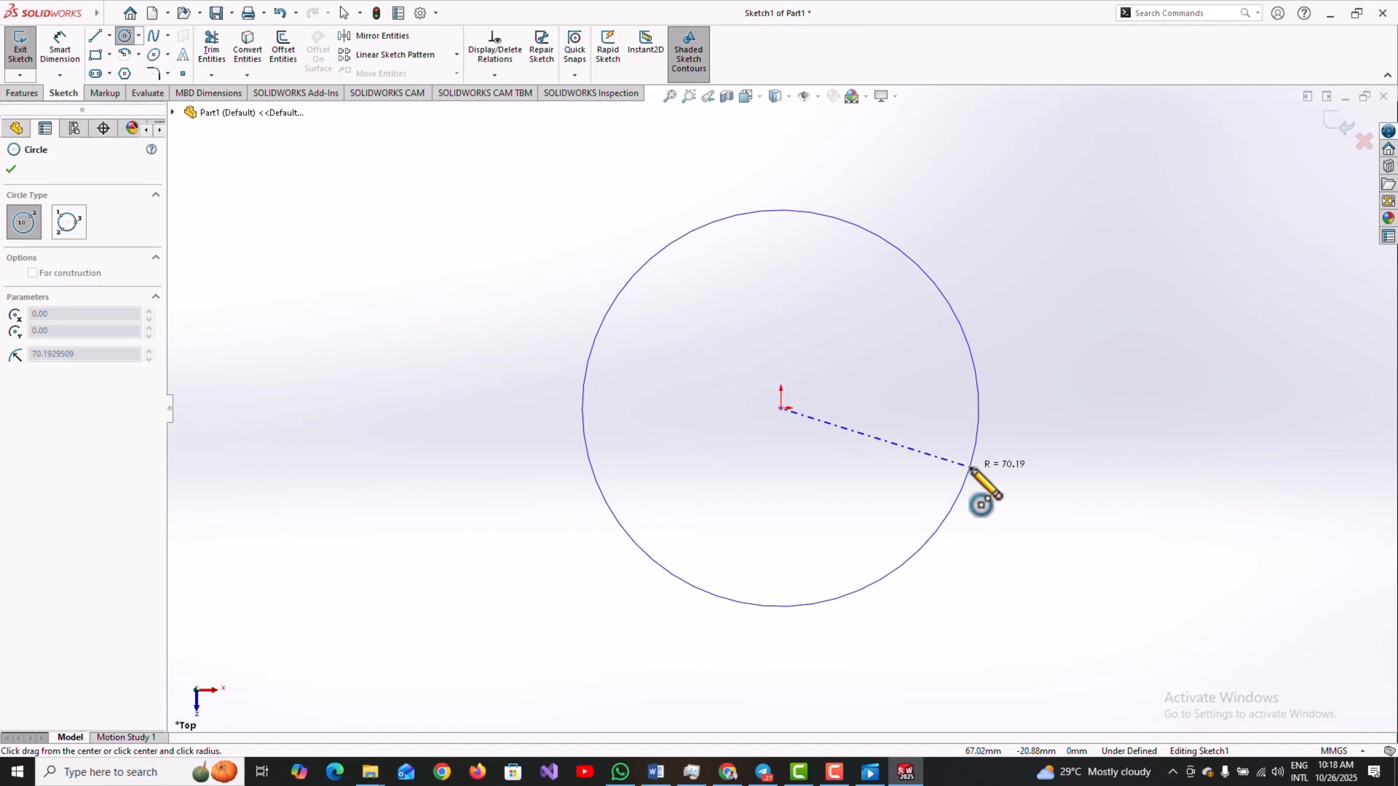
{"action": "left_click", "coordinate": [970, 467]}
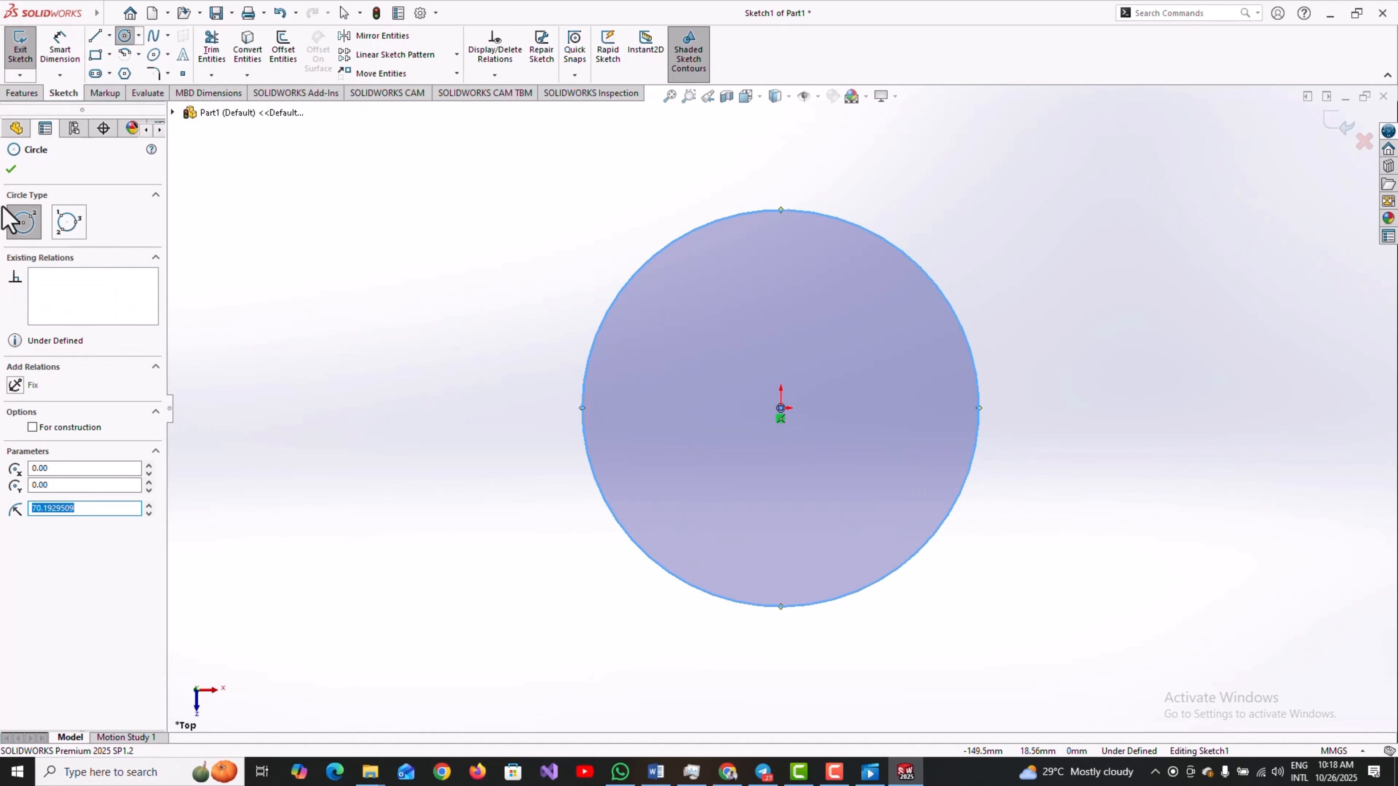
{"action": "left_click", "coordinate": [40, 509]}
{"action": "double_click", "coordinate": [40, 509]}
{"action": "left_click", "coordinate": [39, 509]}
{"action": "left_click_drag", "start_coordinate": [96, 507], "coordinate": [19, 511]}
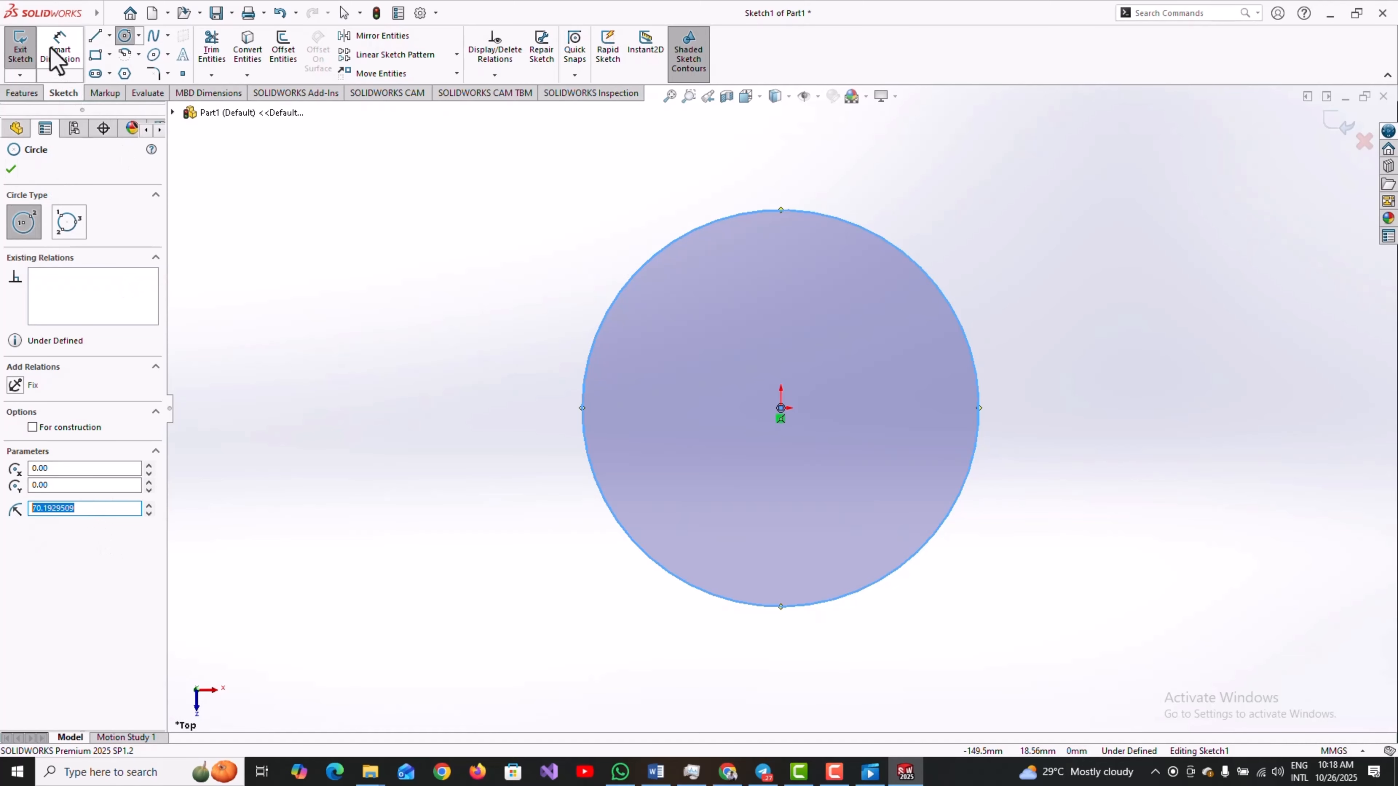
- Add a diameter dimension to the circle with Smart Dimension, placing it beside the profile
{"action": "left_click", "coordinate": [62, 47]}
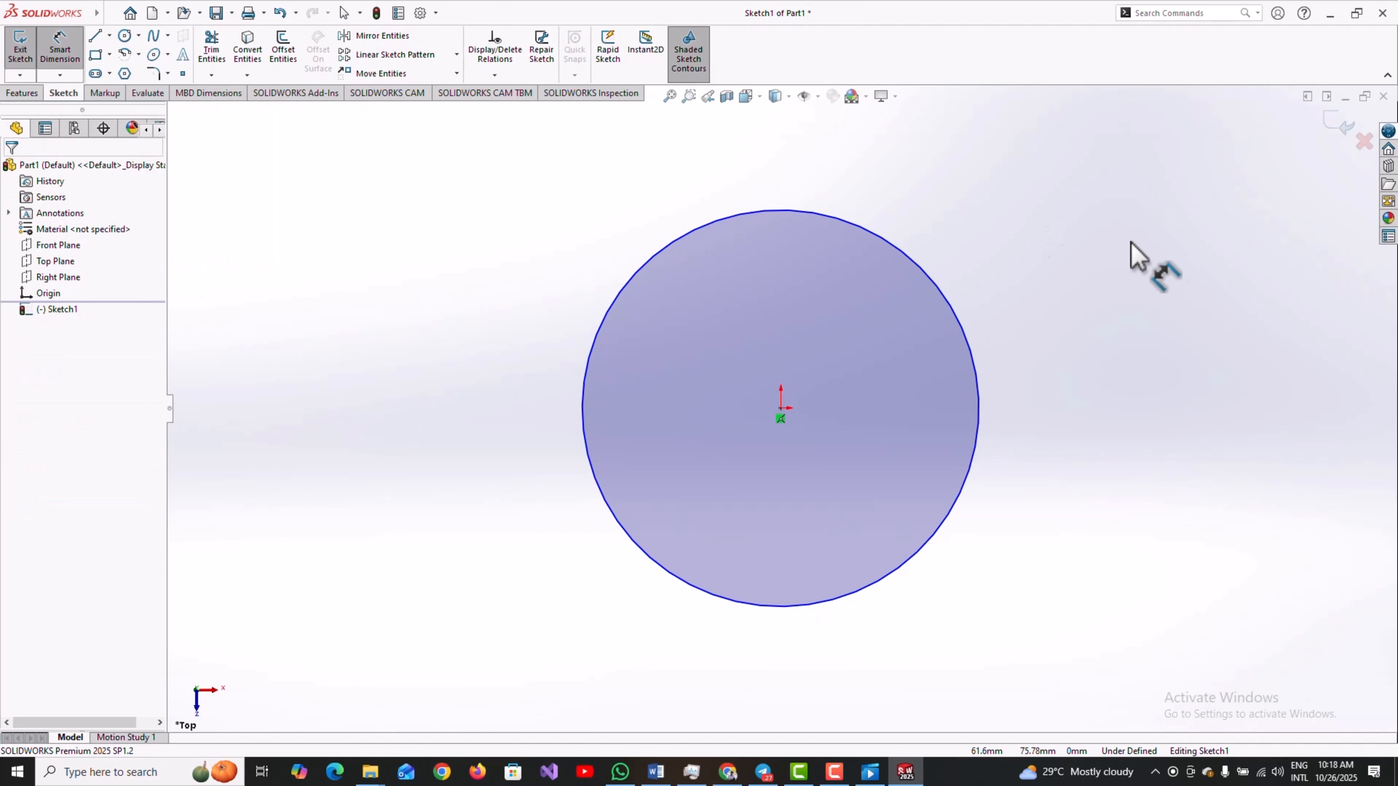
{"action": "left_click", "coordinate": [945, 294]}
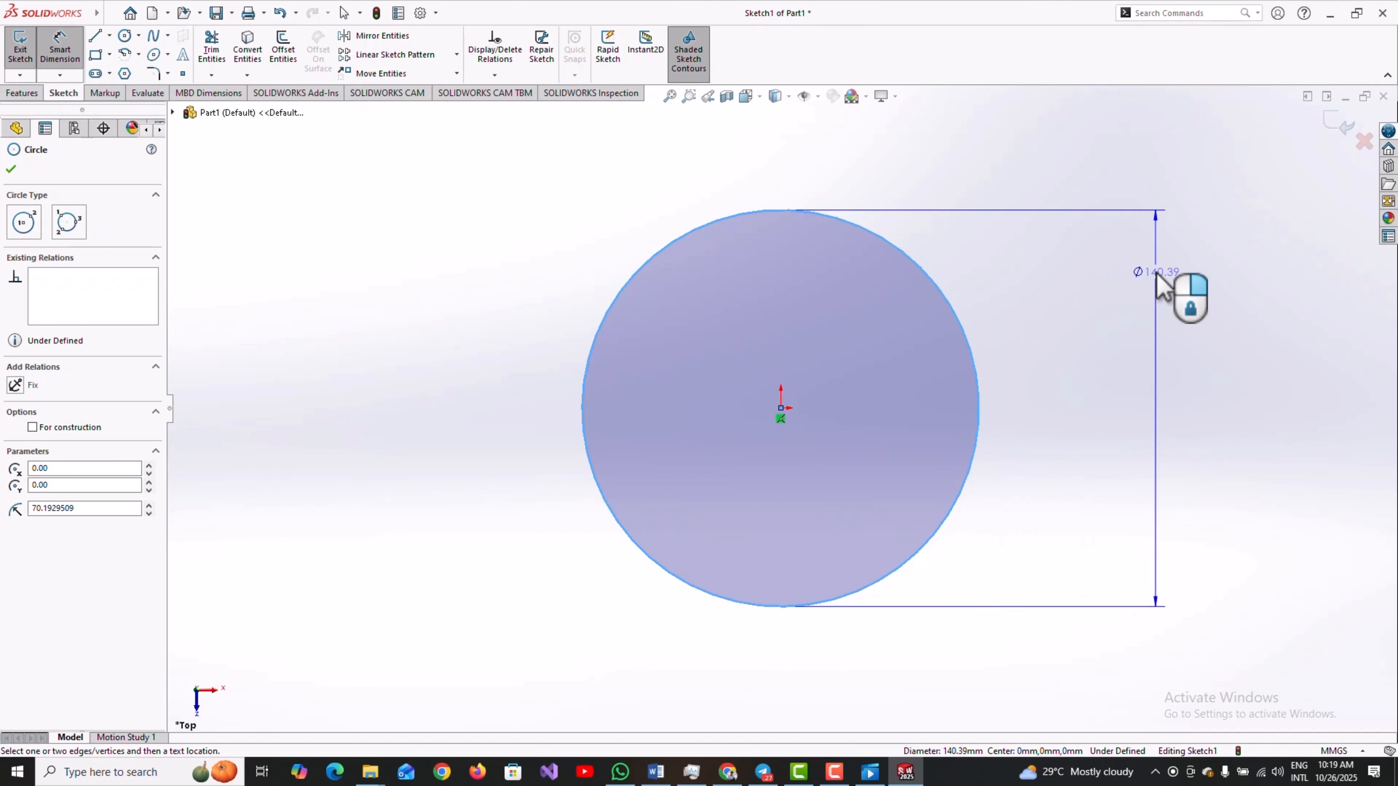
{"action": "left_click", "coordinate": [1158, 278]}
{"action": "left_click", "coordinate": [1156, 273]}
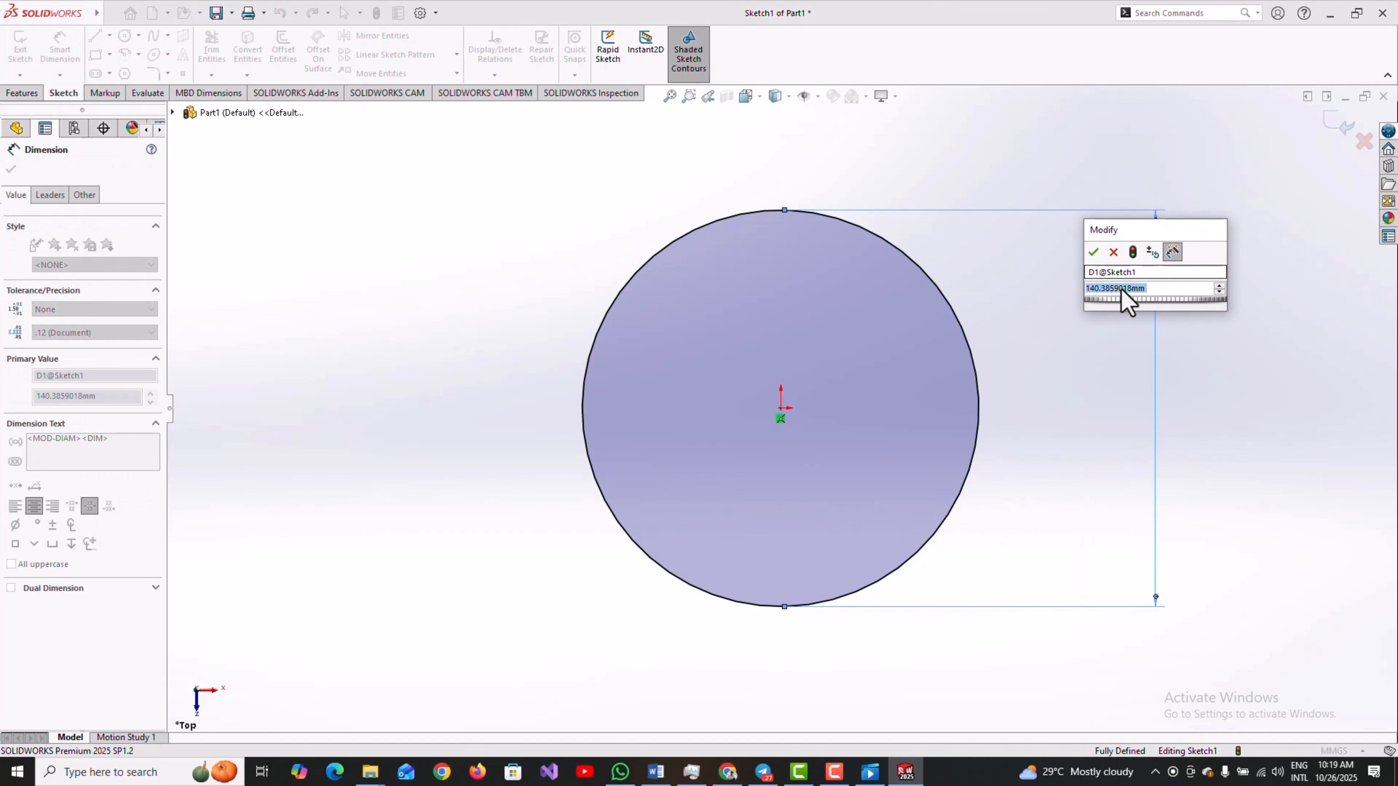
- Set the circle's diameter to 70 mm and exit the sketch
{"action": "left_click", "coordinate": [1153, 289]}
{"action": "left_click_drag", "start_coordinate": [1154, 288], "coordinate": [1070, 304]}
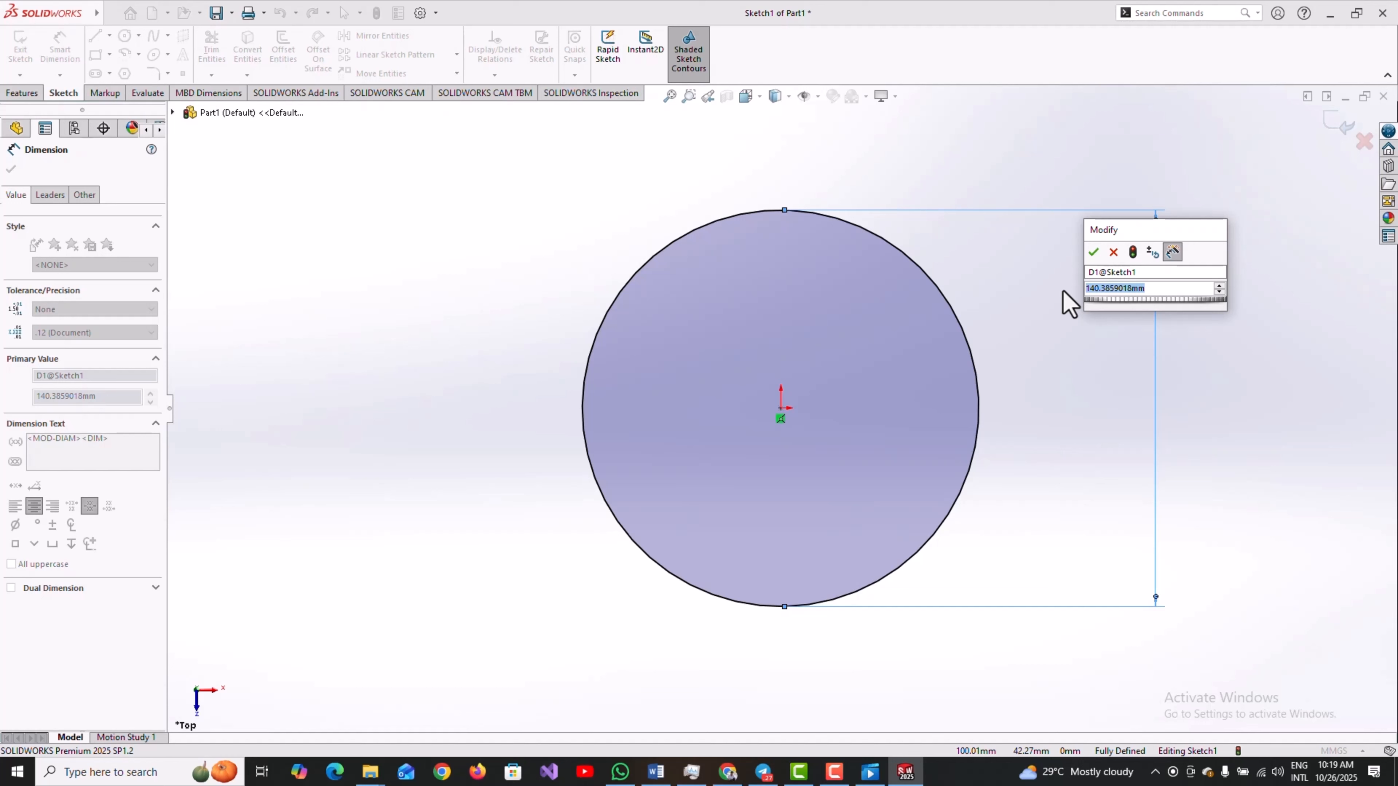
{"action": "left_click", "coordinate": [1147, 289]}
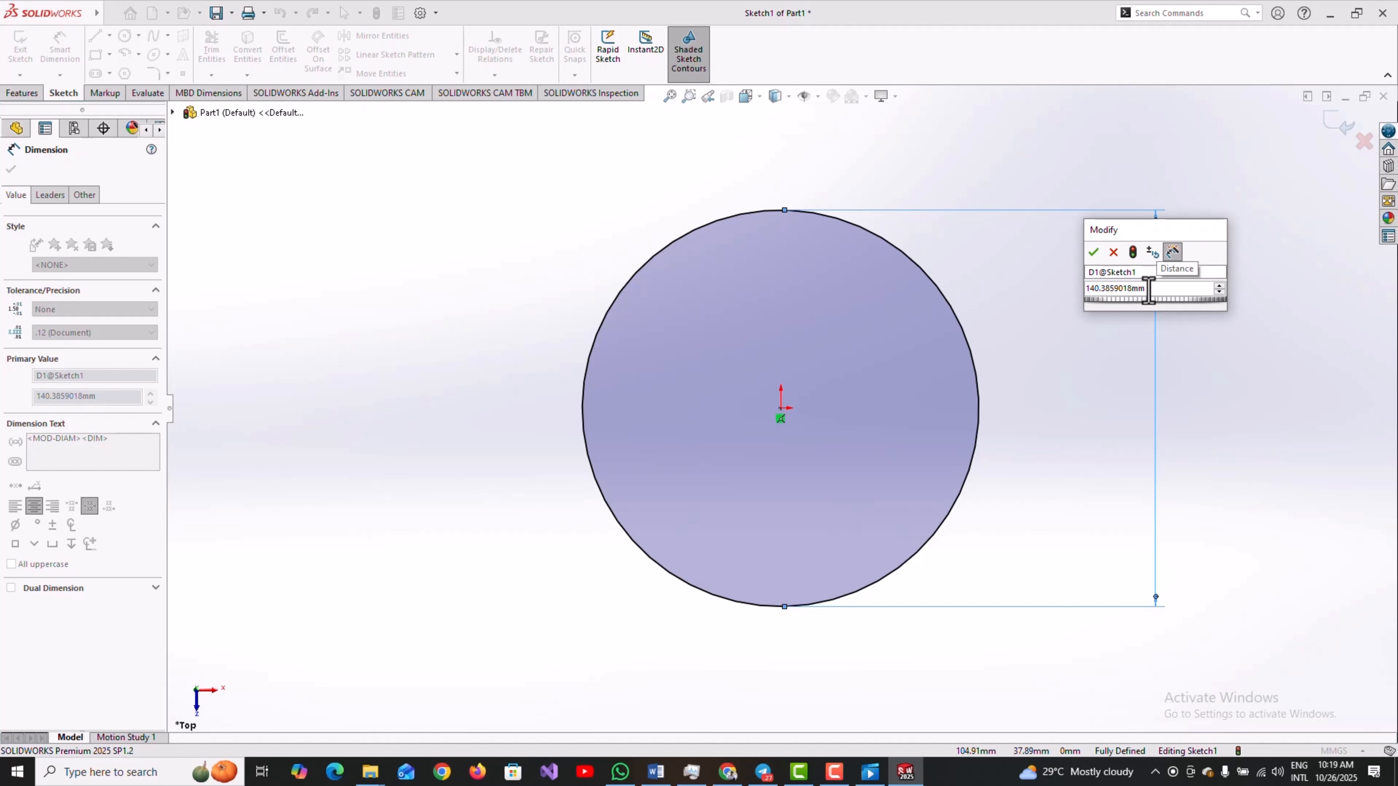
{"action": "double_click", "coordinate": [1095, 288]}
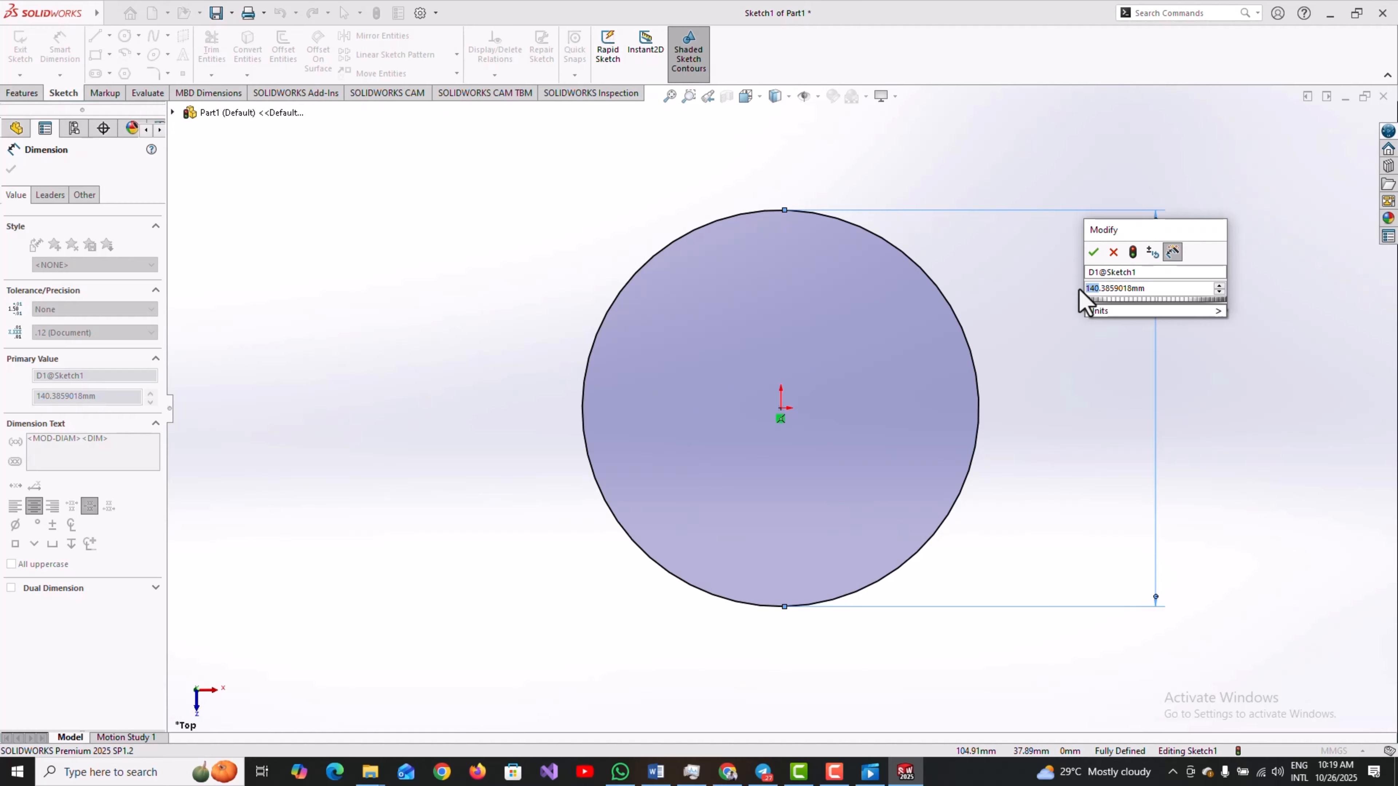
{"action": "left_click", "coordinate": [1156, 288]}
{"action": "left_click", "coordinate": [1155, 288]}
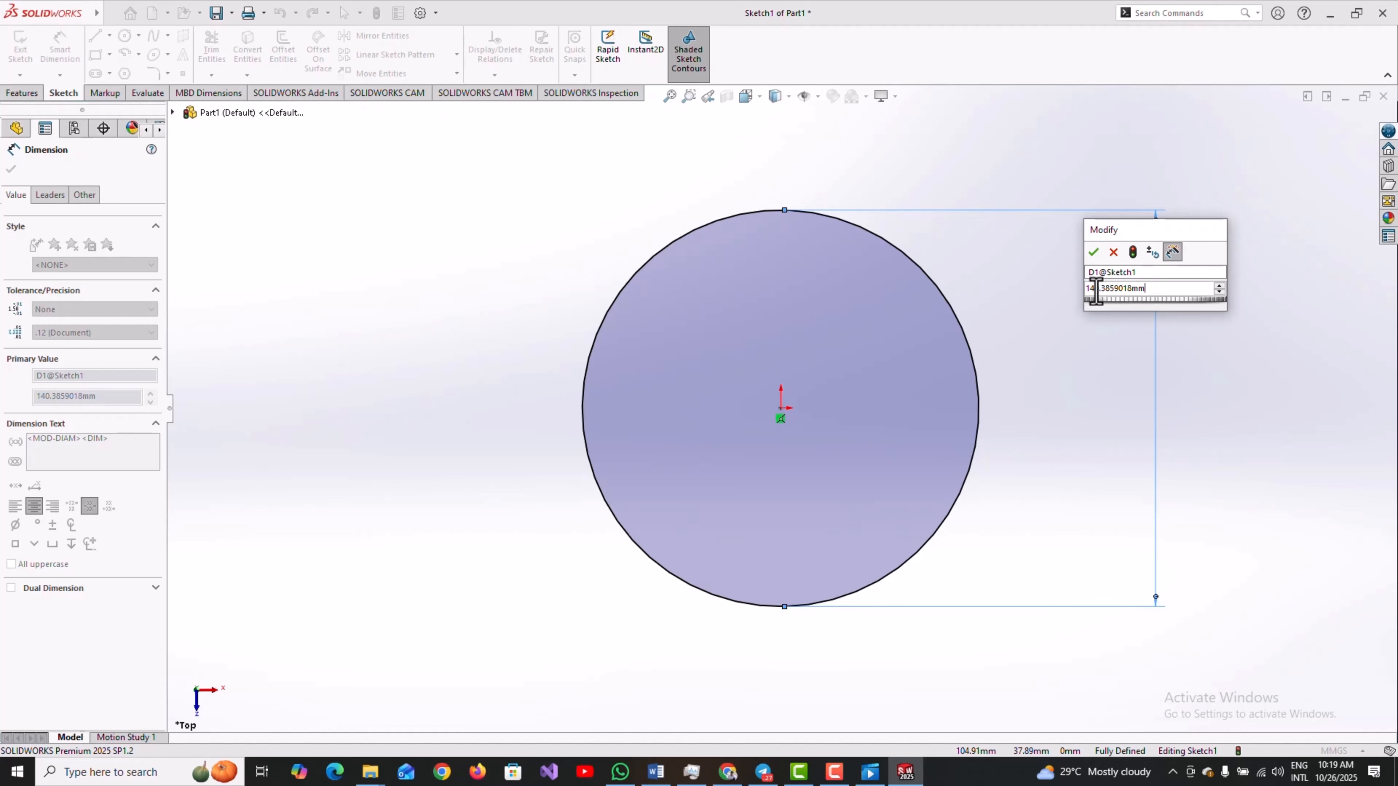
{"action": "left_click", "coordinate": [1098, 291]}
{"action": "left_click", "coordinate": [1098, 291]}
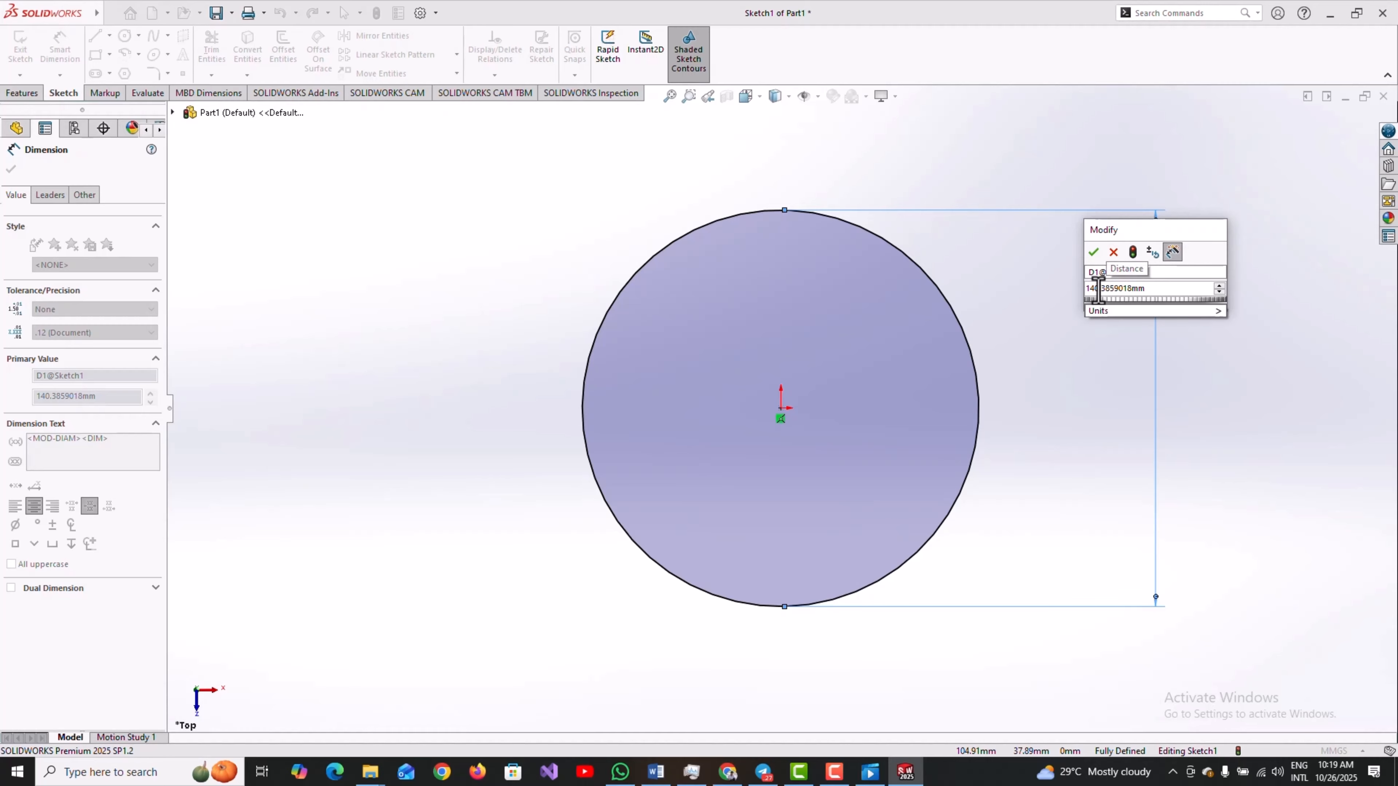
{"action": "left_click_drag", "start_coordinate": [1161, 290], "coordinate": [1076, 291]}
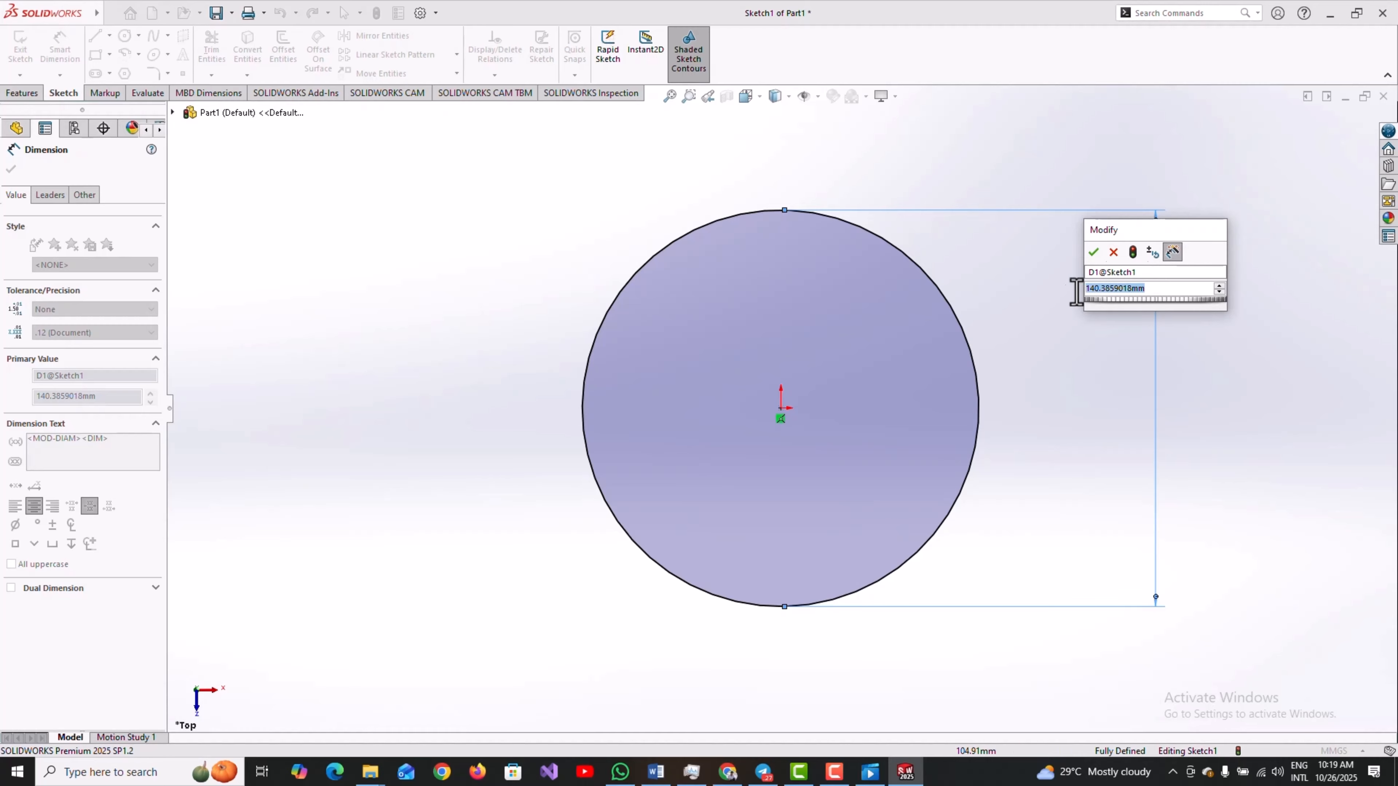
{"action": "left_click", "coordinate": [1080, 290]}
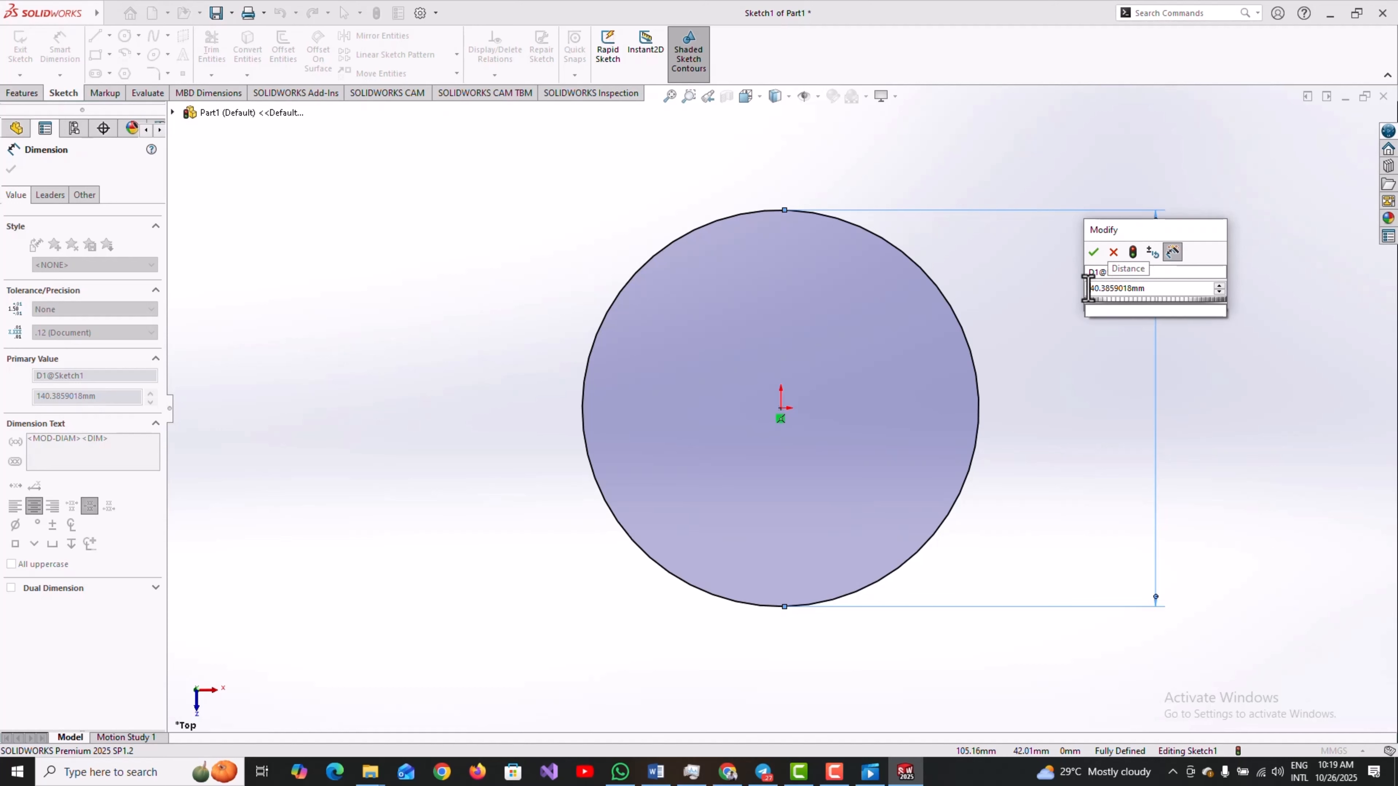
{"action": "double_click", "coordinate": [1087, 287]}
{"action": "type", "text": "70"}
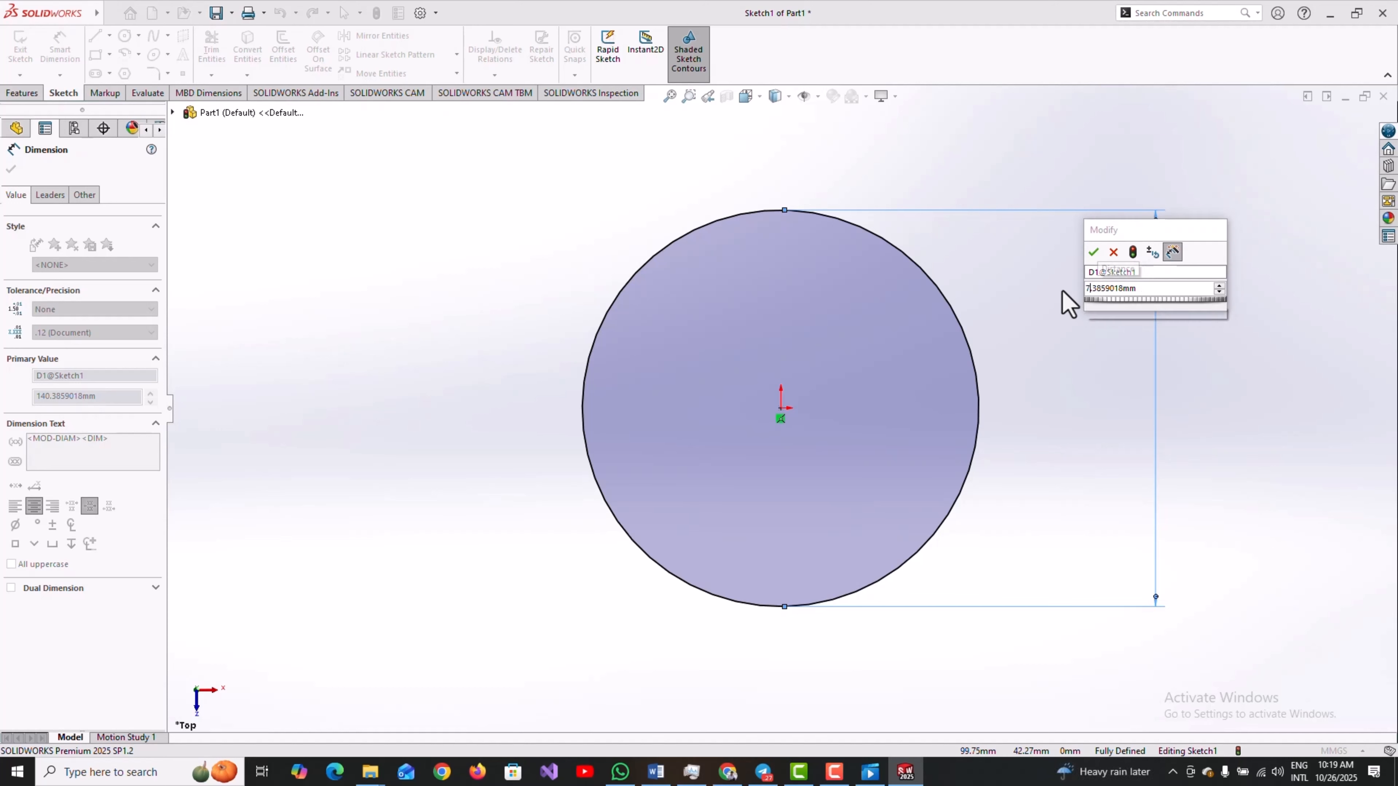
{"action": "double_click", "coordinate": [1097, 288]}
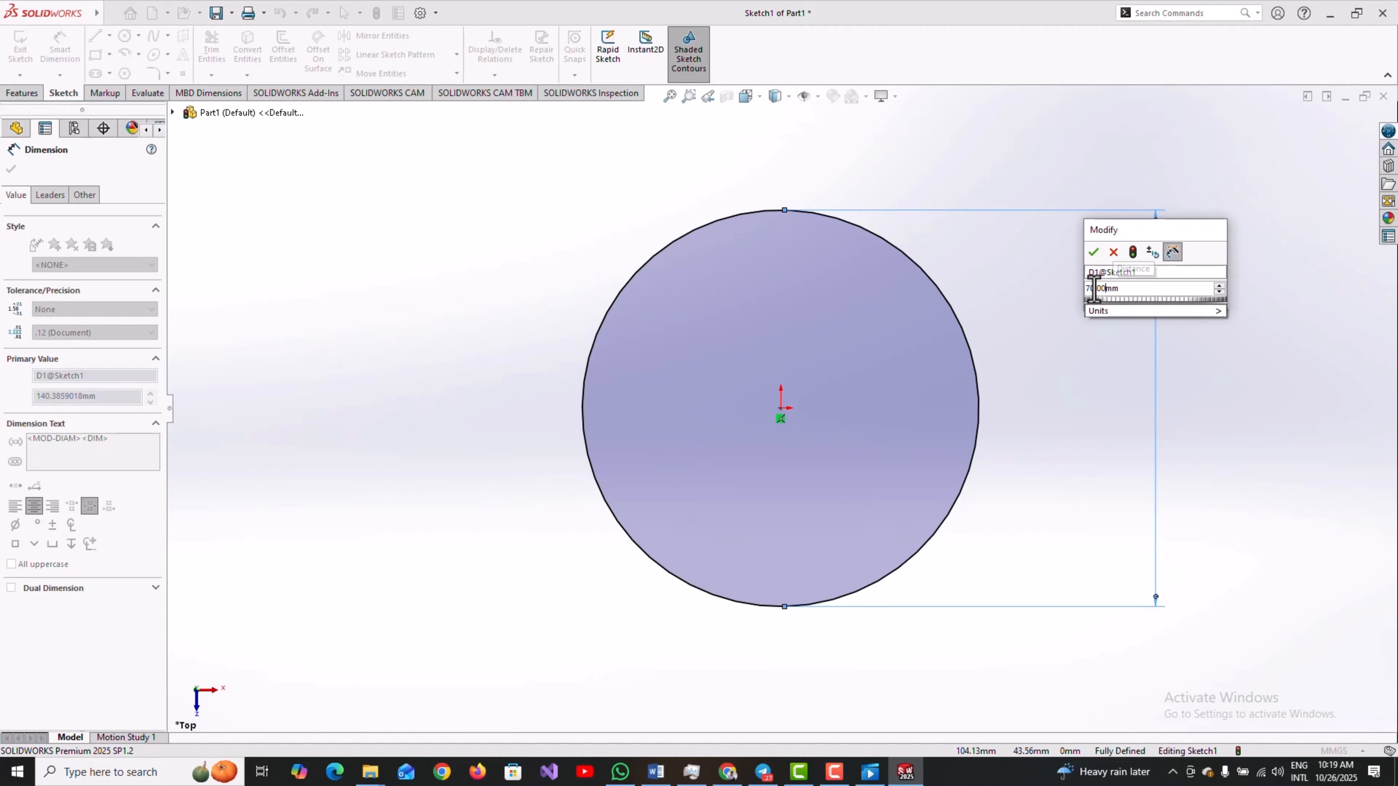
{"action": "type", "text": "00"}
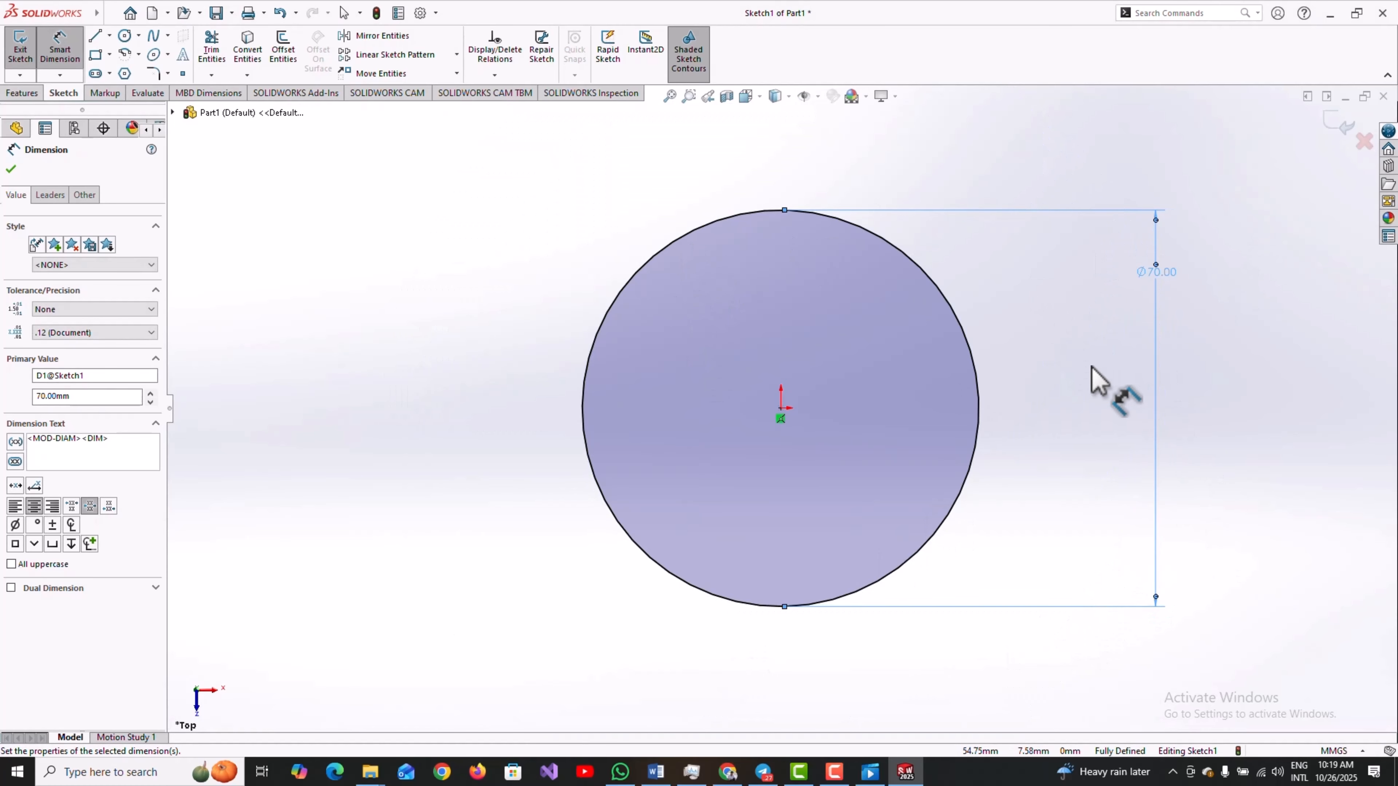
{"action": "left_click", "coordinate": [10, 170]}
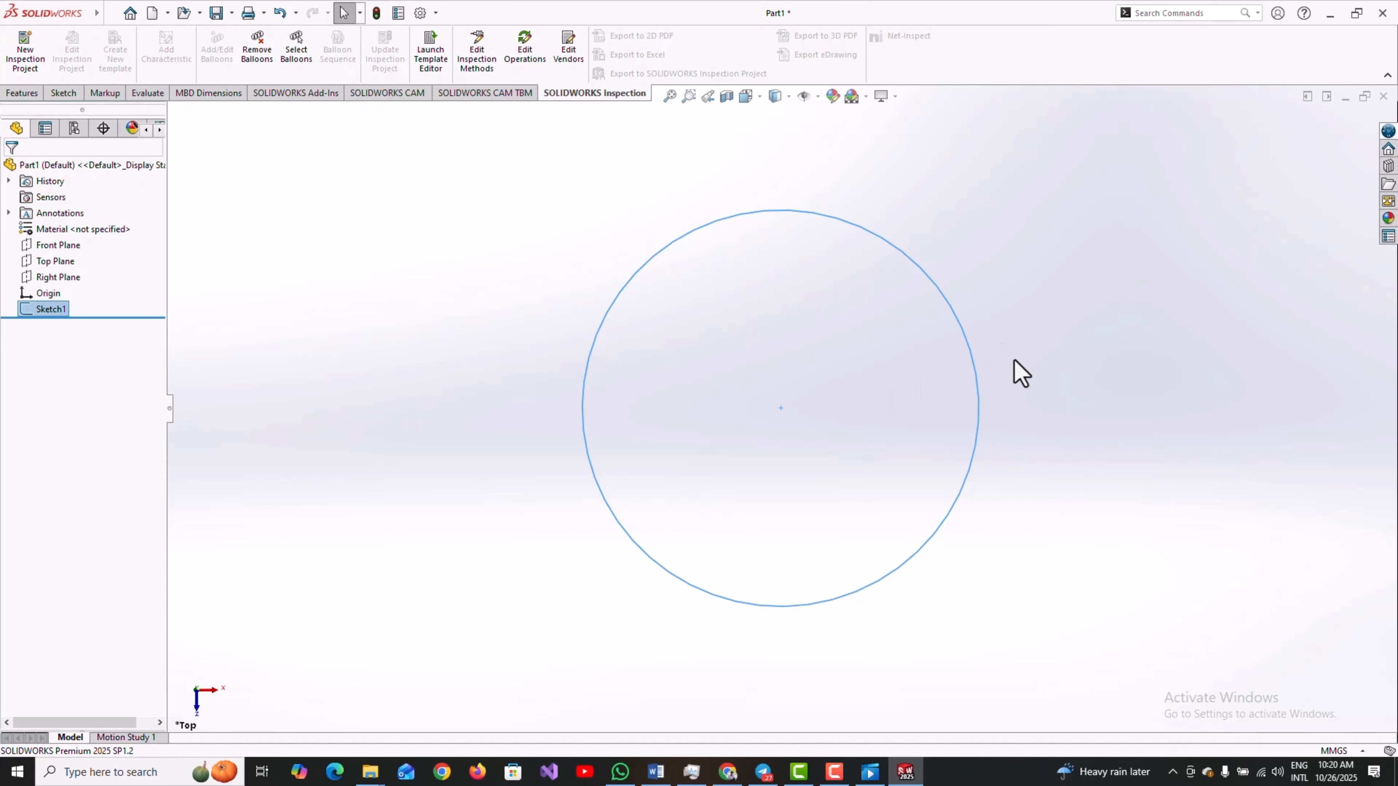
{"action": "middle_click_drag", "start_coordinate": [1020, 403], "coordinate": [956, 154]}
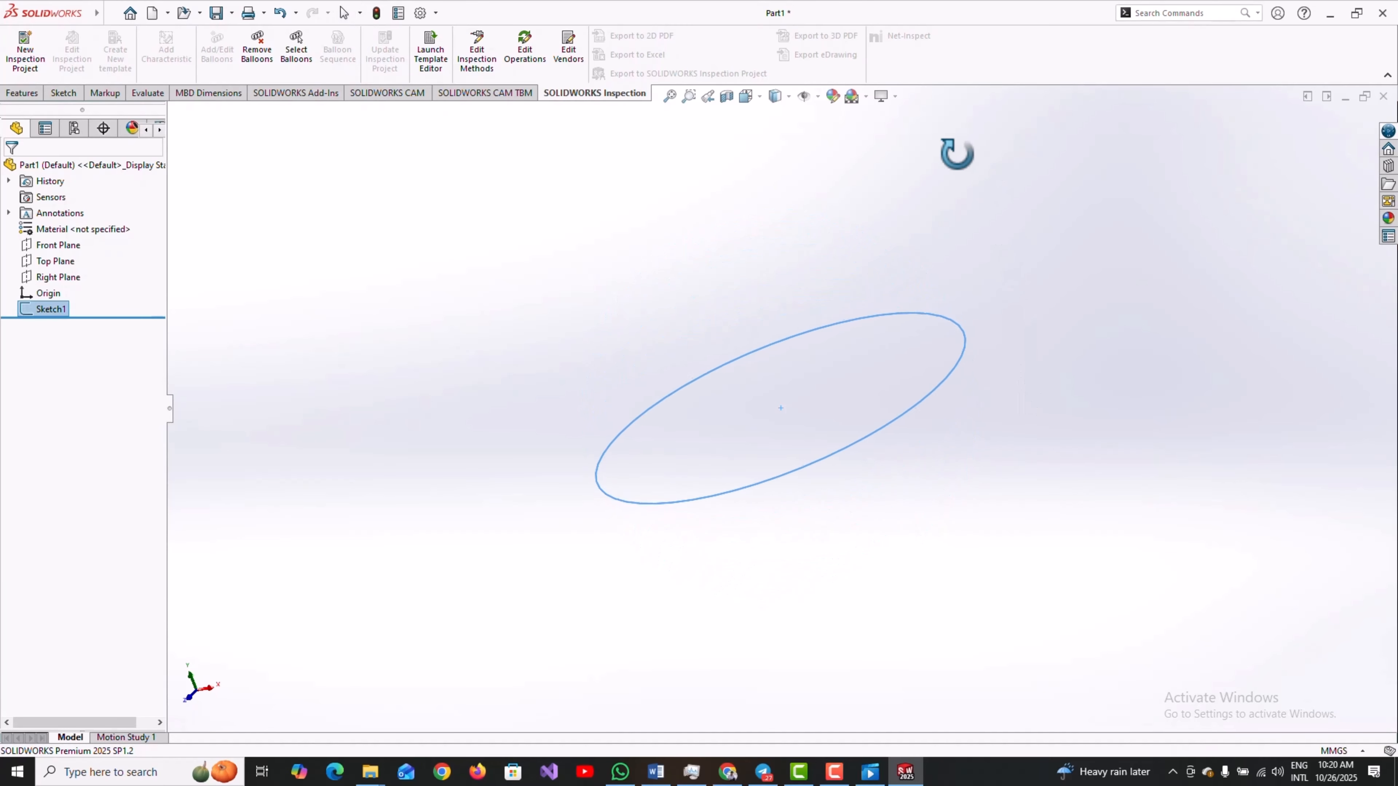
{"action": "mouse_move", "coordinate": [951, 321]}
{"action": "middle_mouse_down"}
{"action": "mouse_move", "coordinate": [674, 396]}
{"action": "mouse_move", "coordinate": [749, 353]}
{"action": "mouse_move", "coordinate": [811, 385]}
{"action": "mouse_move", "coordinate": [771, 313]}
{"action": "mouse_move", "coordinate": [917, 331]}
{"action": "mouse_move", "coordinate": [955, 293]}
{"action": "mouse_move", "coordinate": [901, 298]}
{"action": "mouse_move", "coordinate": [839, 341]}
{"action": "mouse_move", "coordinate": [817, 409]}
{"action": "mouse_move", "coordinate": [881, 498]}
{"action": "mouse_move", "coordinate": [864, 546]}
{"action": "mouse_move", "coordinate": [836, 568]}
{"action": "middle_mouse_up"}
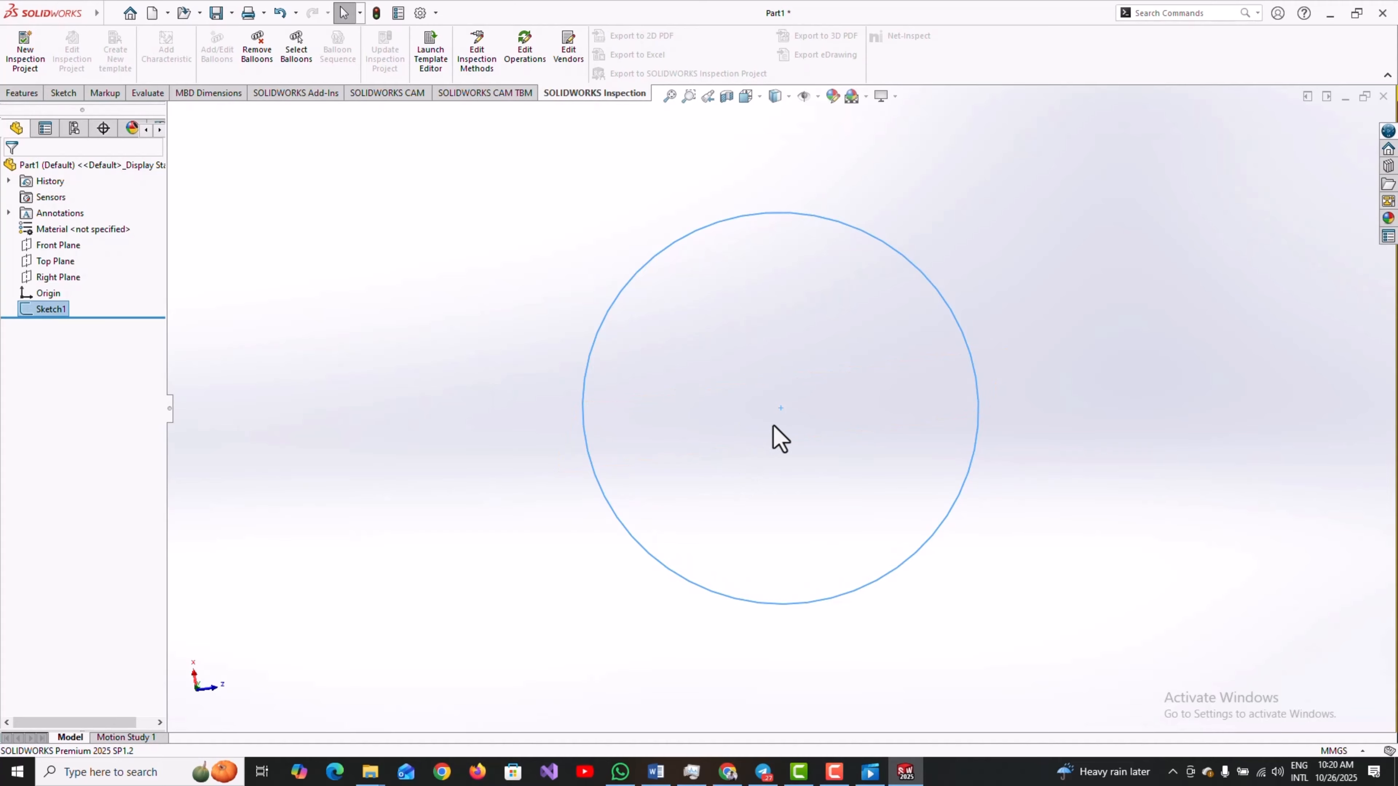
{"action": "left_click", "coordinate": [774, 437]}
{"action": "left_click", "coordinate": [33, 312]}
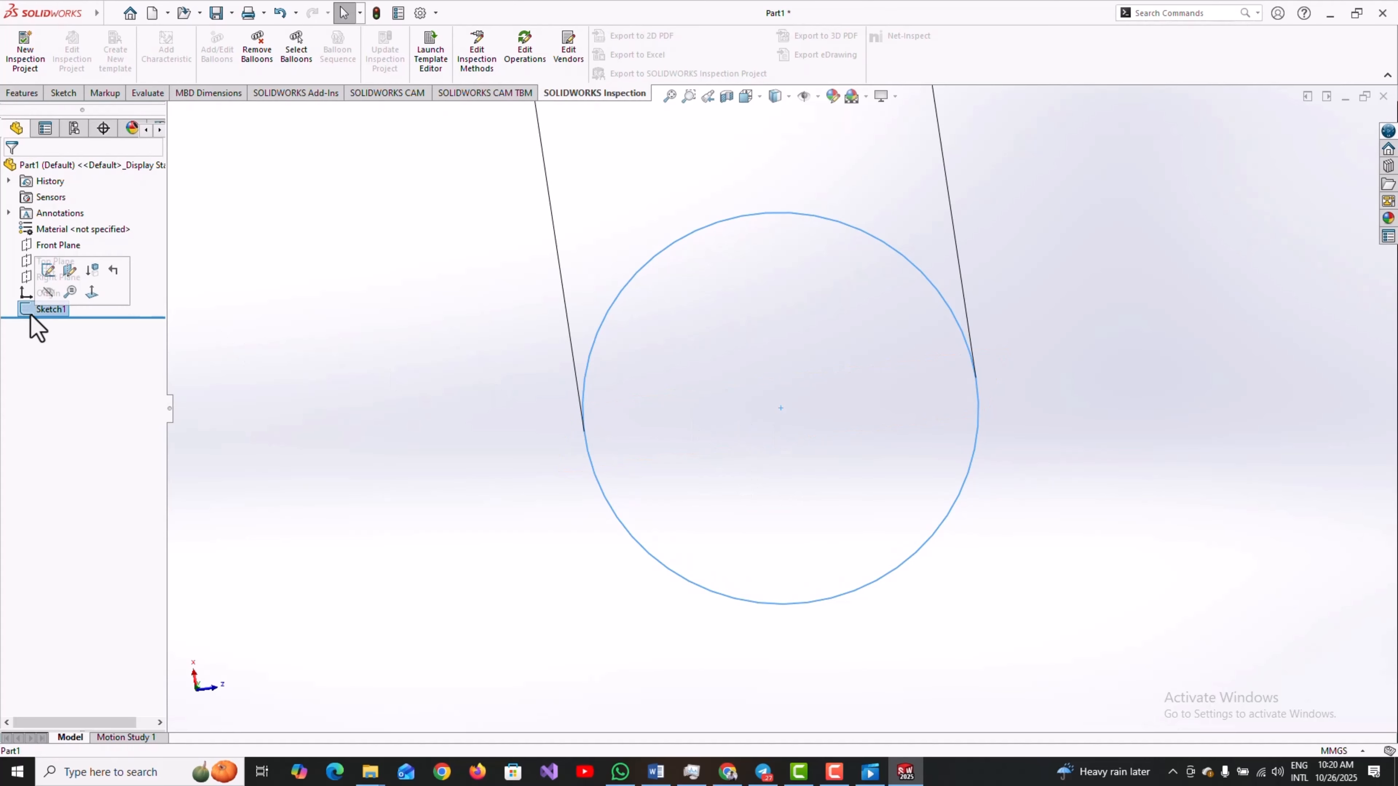
{"action": "left_click", "coordinate": [352, 344]}
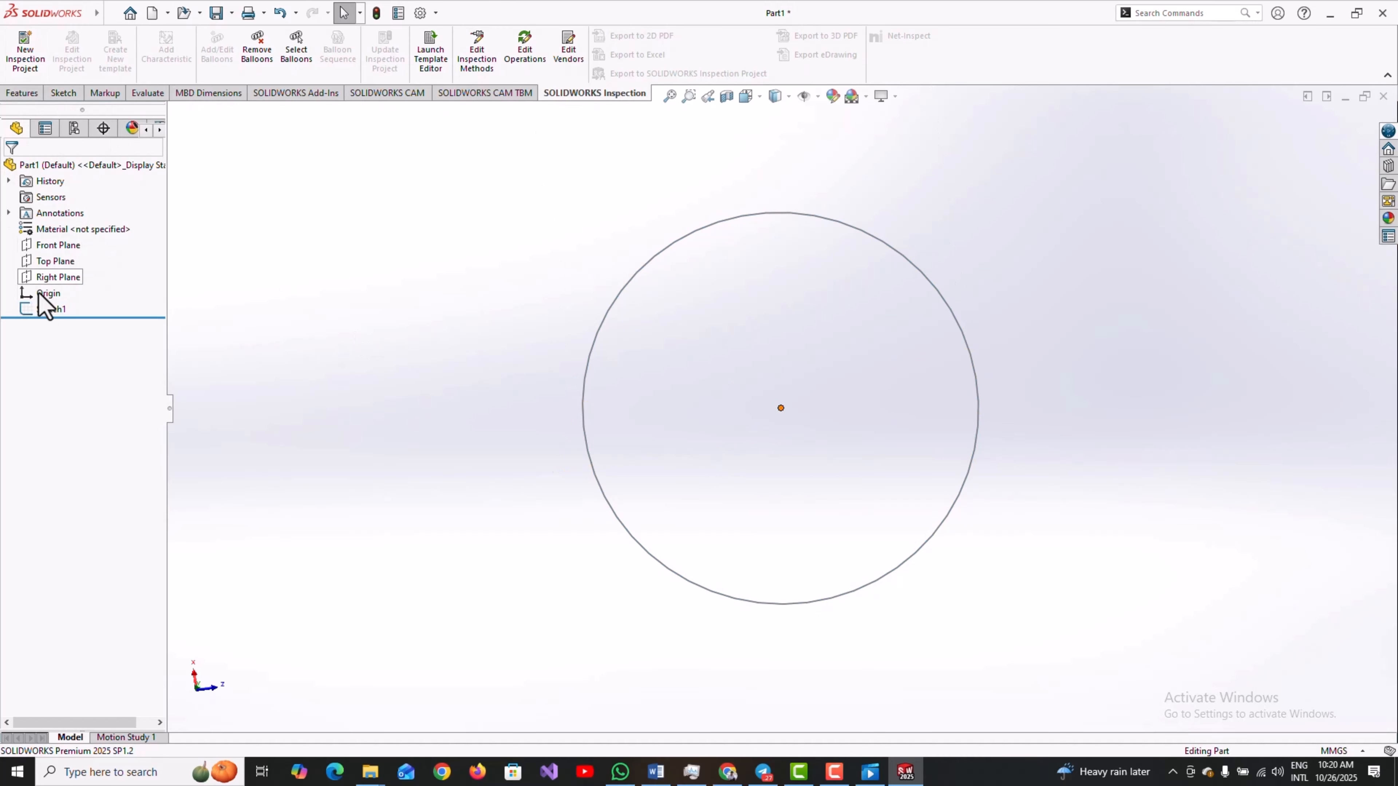
- Extrude the 70 mm circle sketch upward as a blind boss 40 mm deep
{"action": "left_click", "coordinate": [47, 310]}
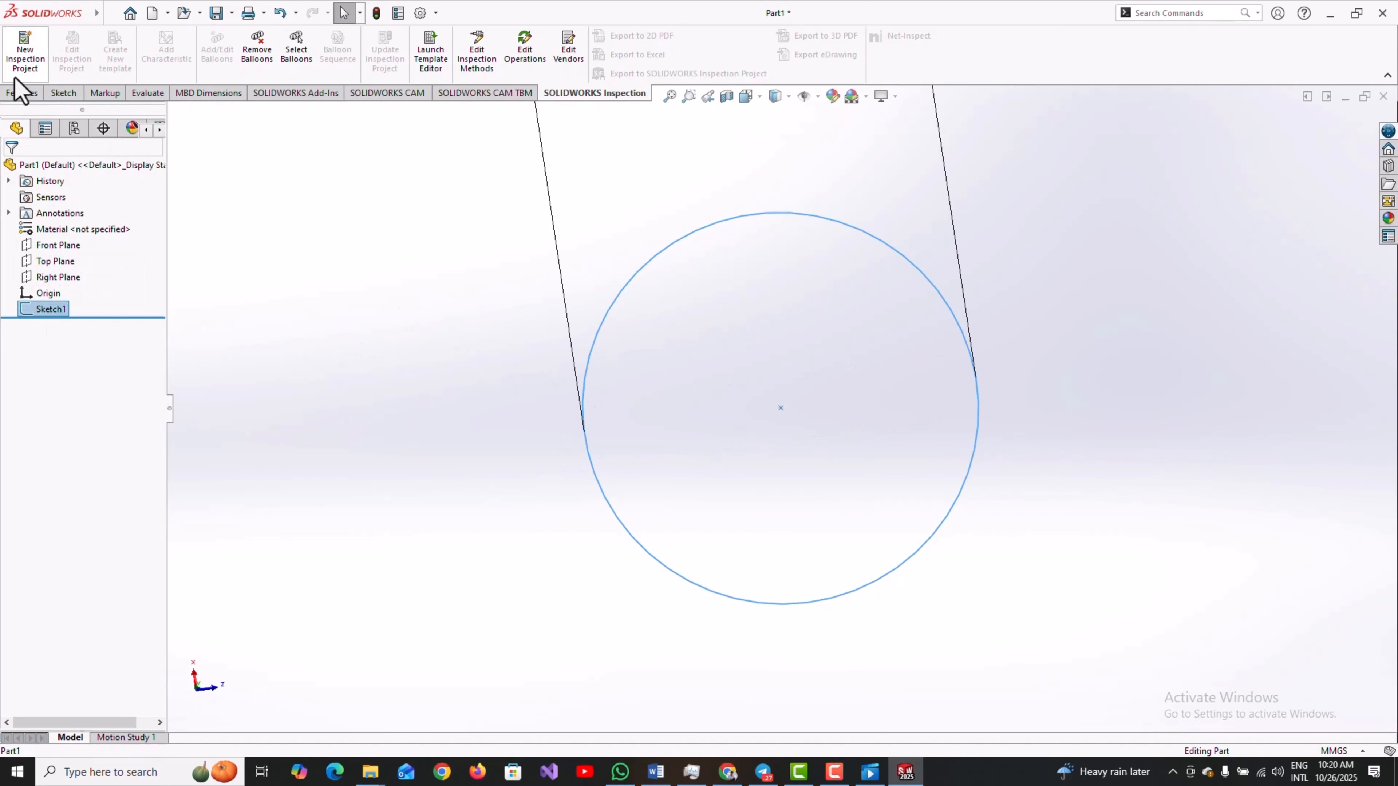
{"action": "left_click", "coordinate": [23, 94]}
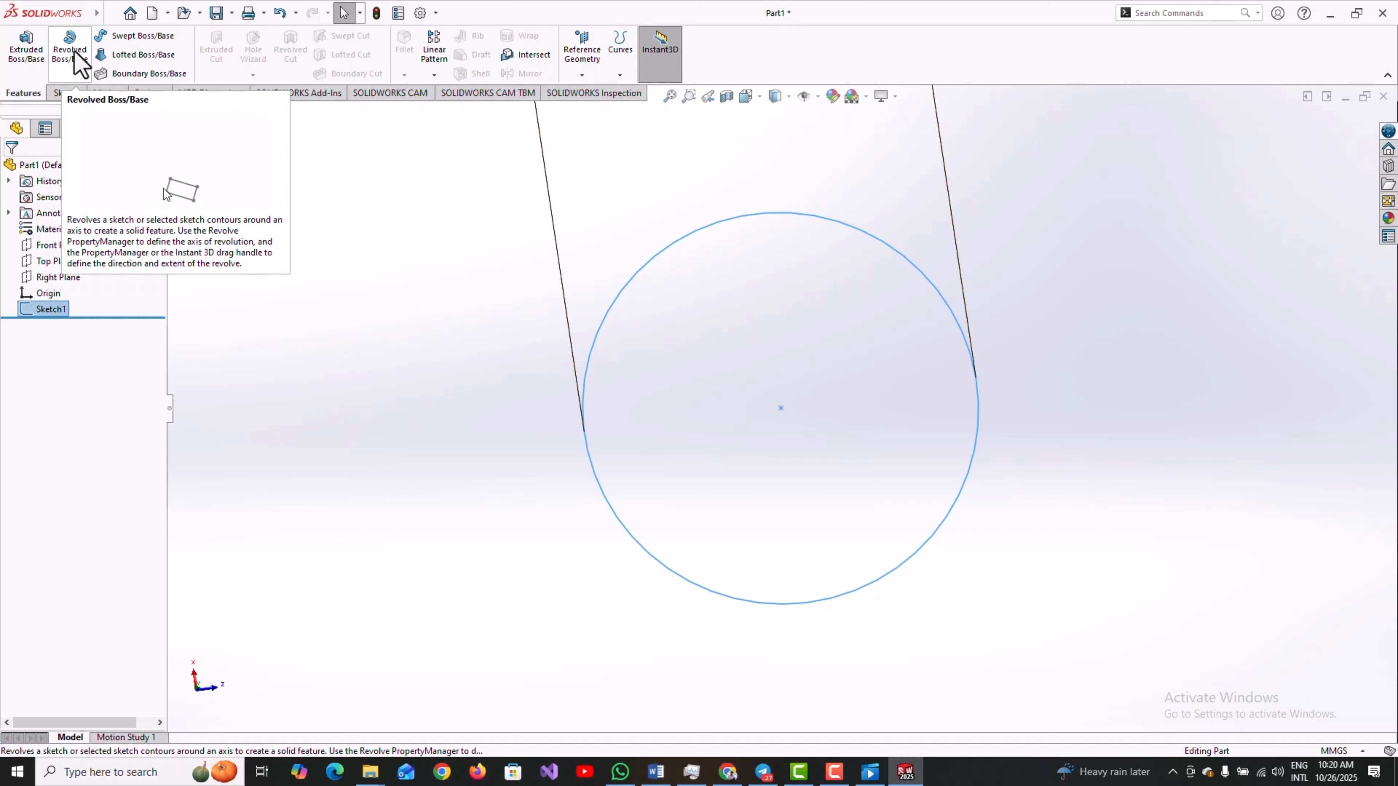
{"action": "left_click", "coordinate": [31, 60]}
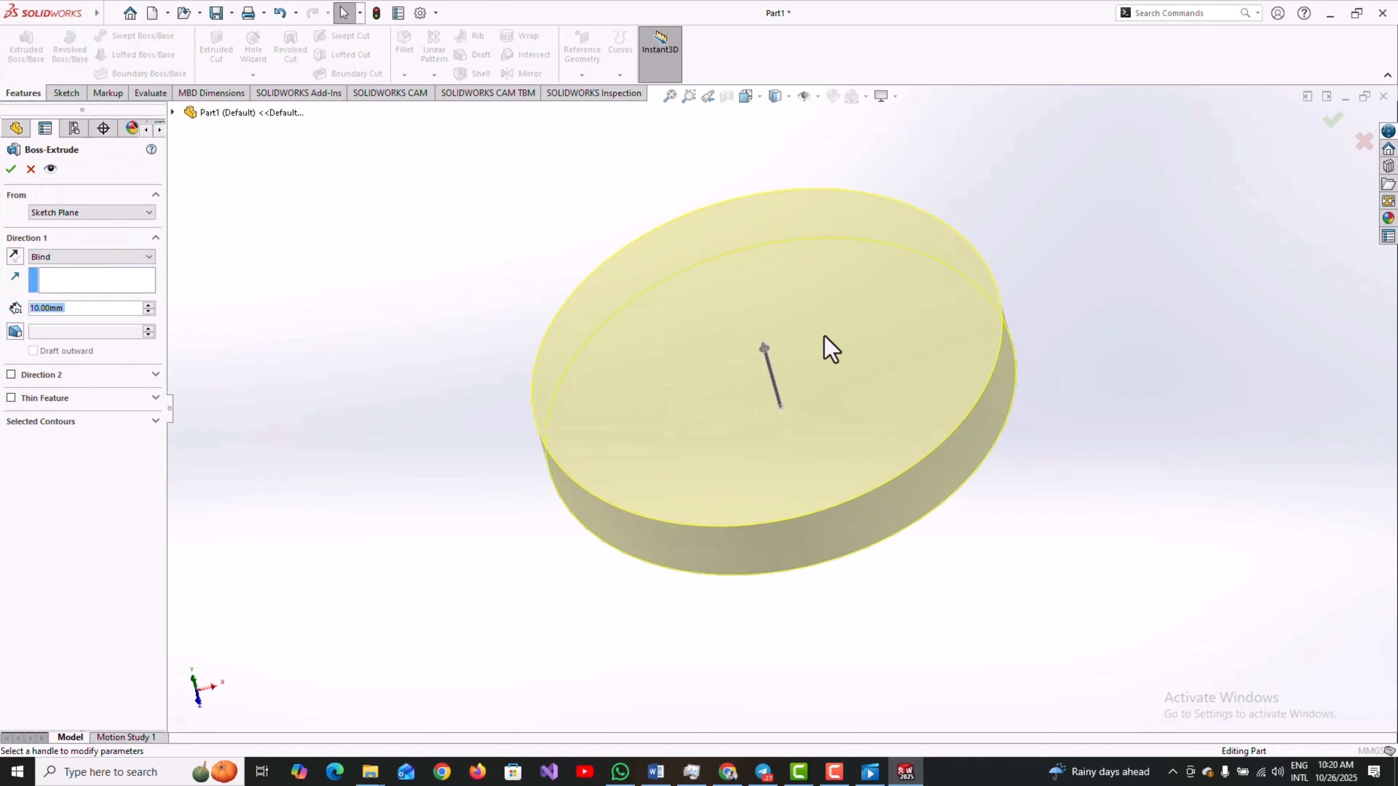
{"action": "left_click", "coordinate": [780, 333]}
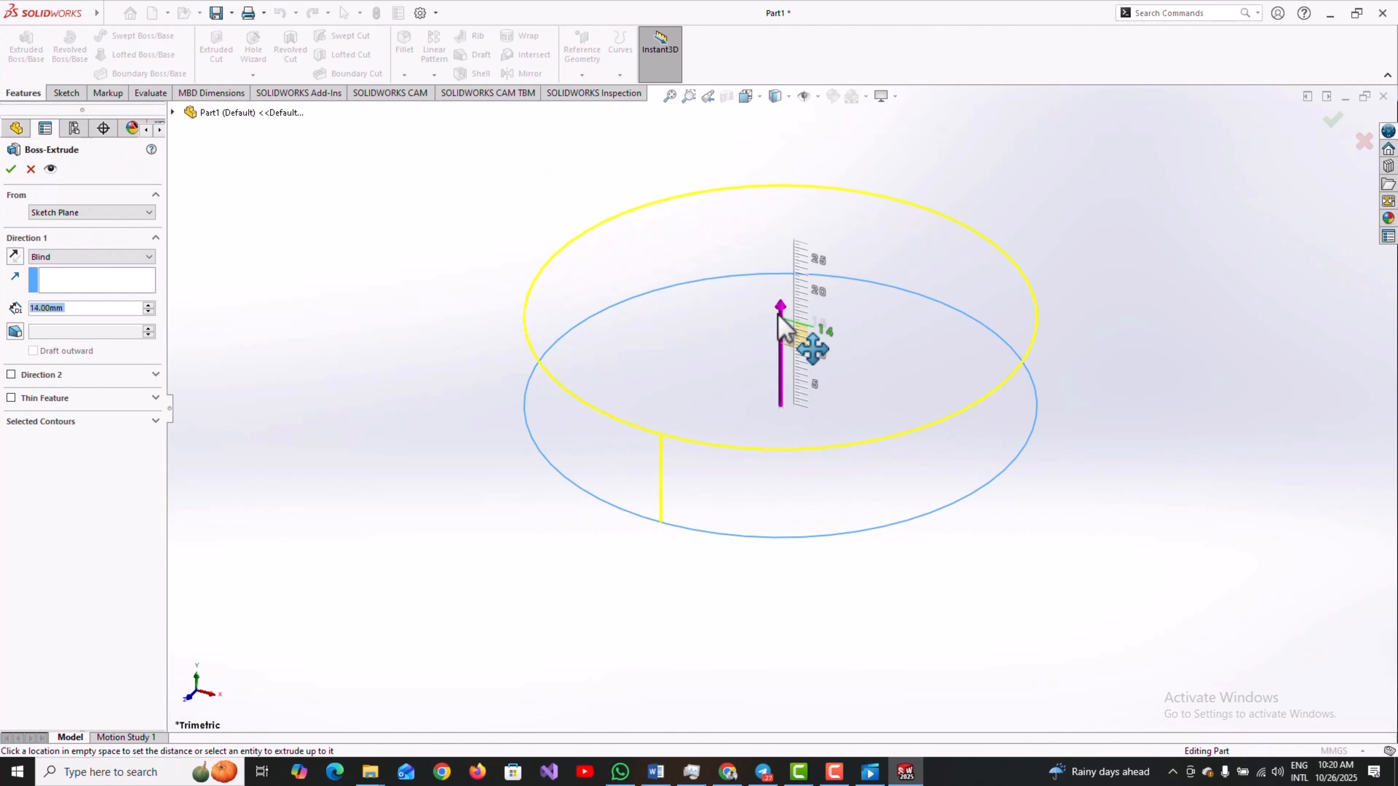
{"action": "left_click", "coordinate": [783, 184]}
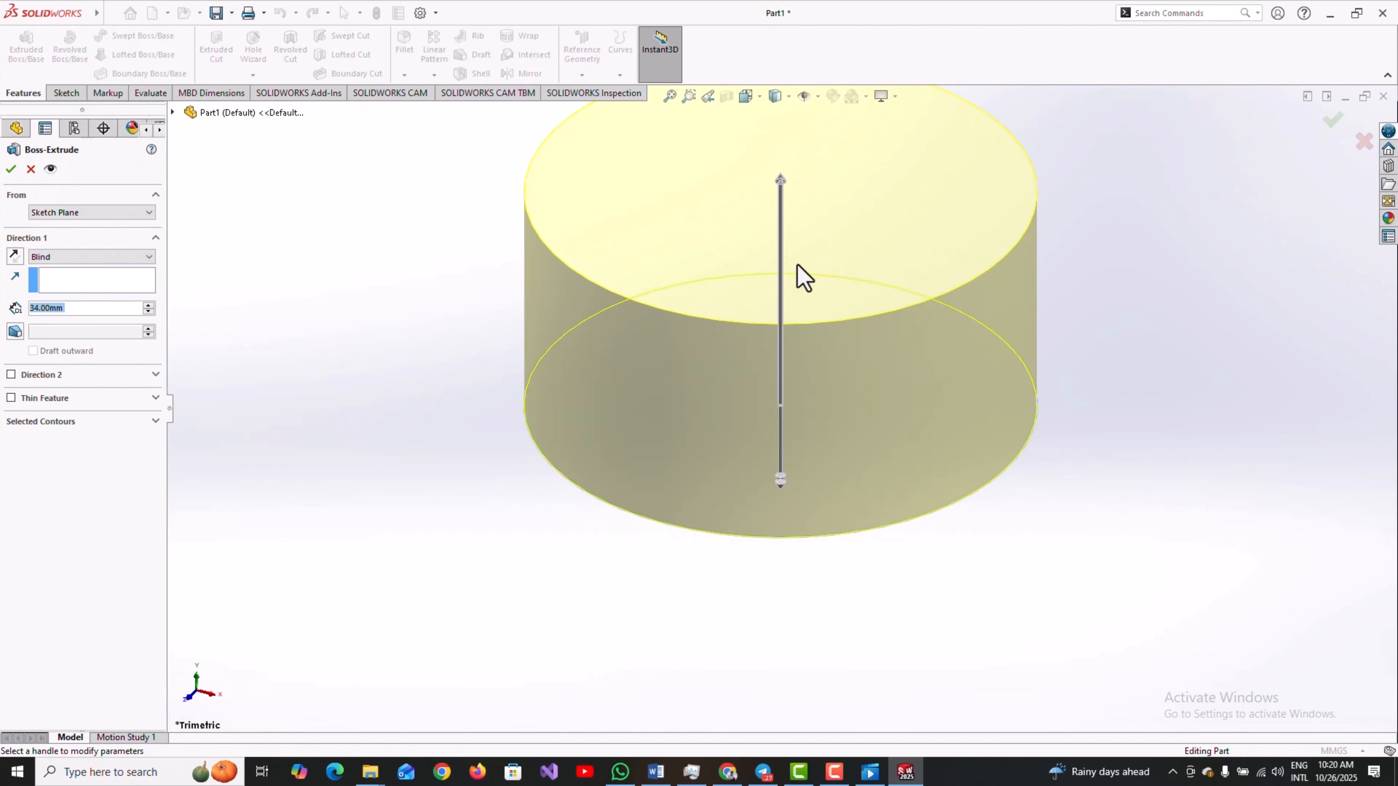
{"action": "left_click", "coordinate": [780, 184]}
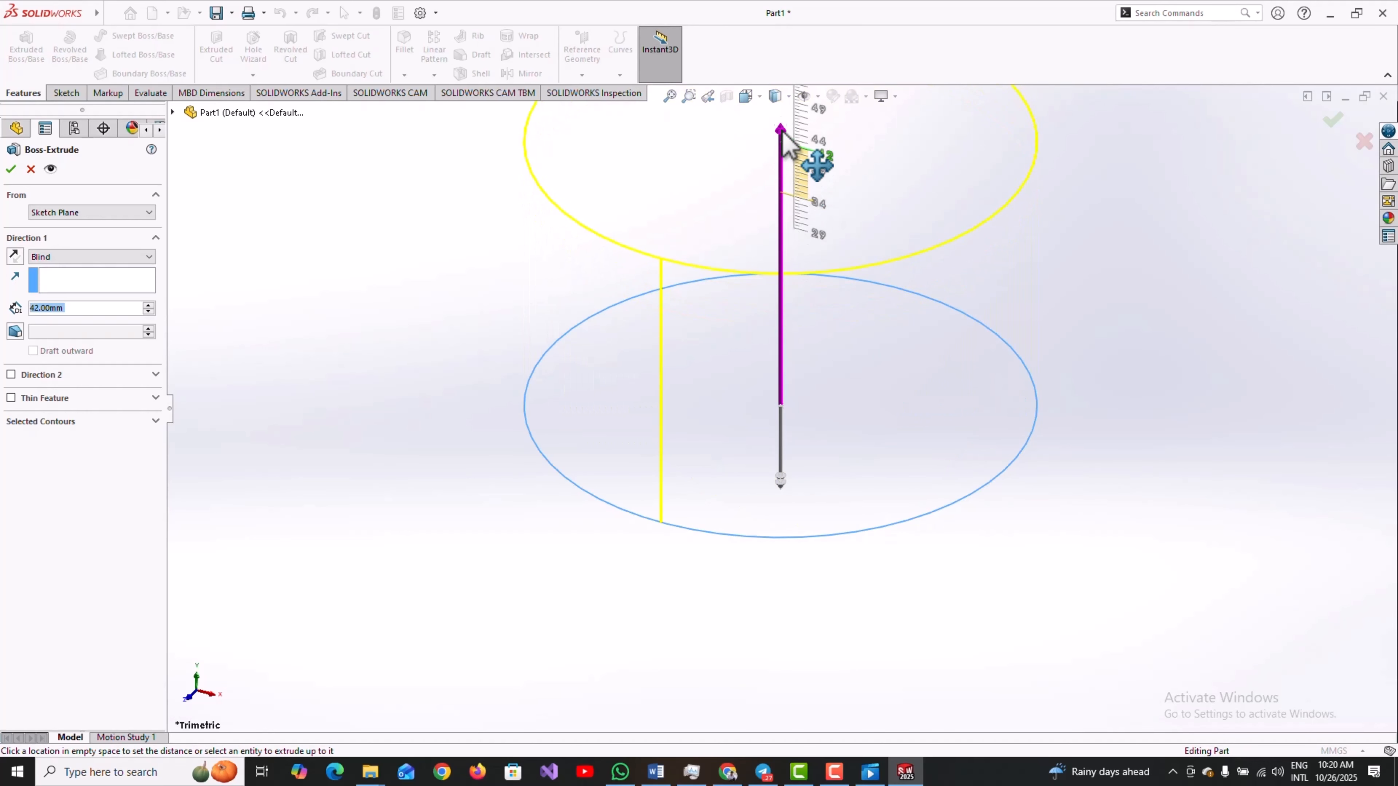
{"action": "left_click", "coordinate": [779, 103]}
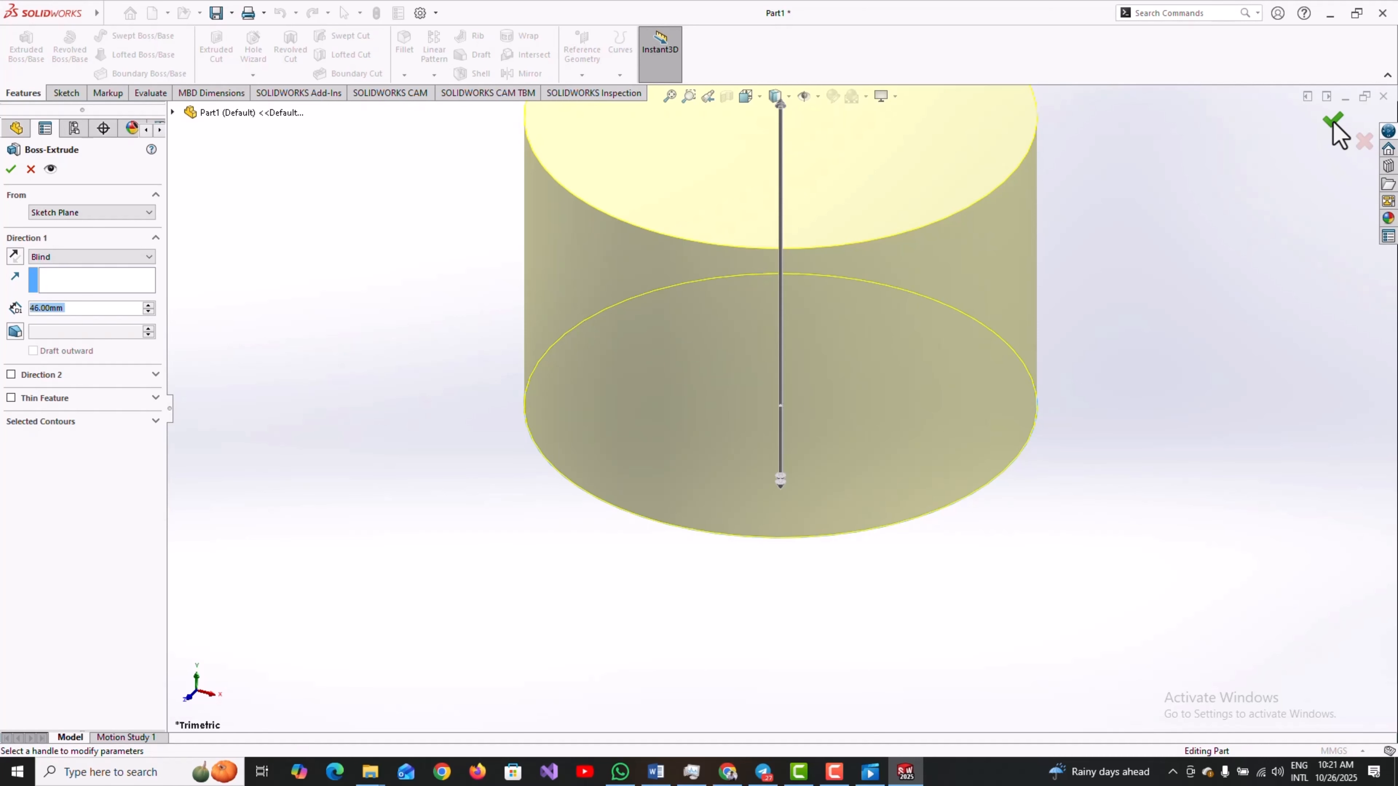
{"action": "left_click", "coordinate": [782, 115]}
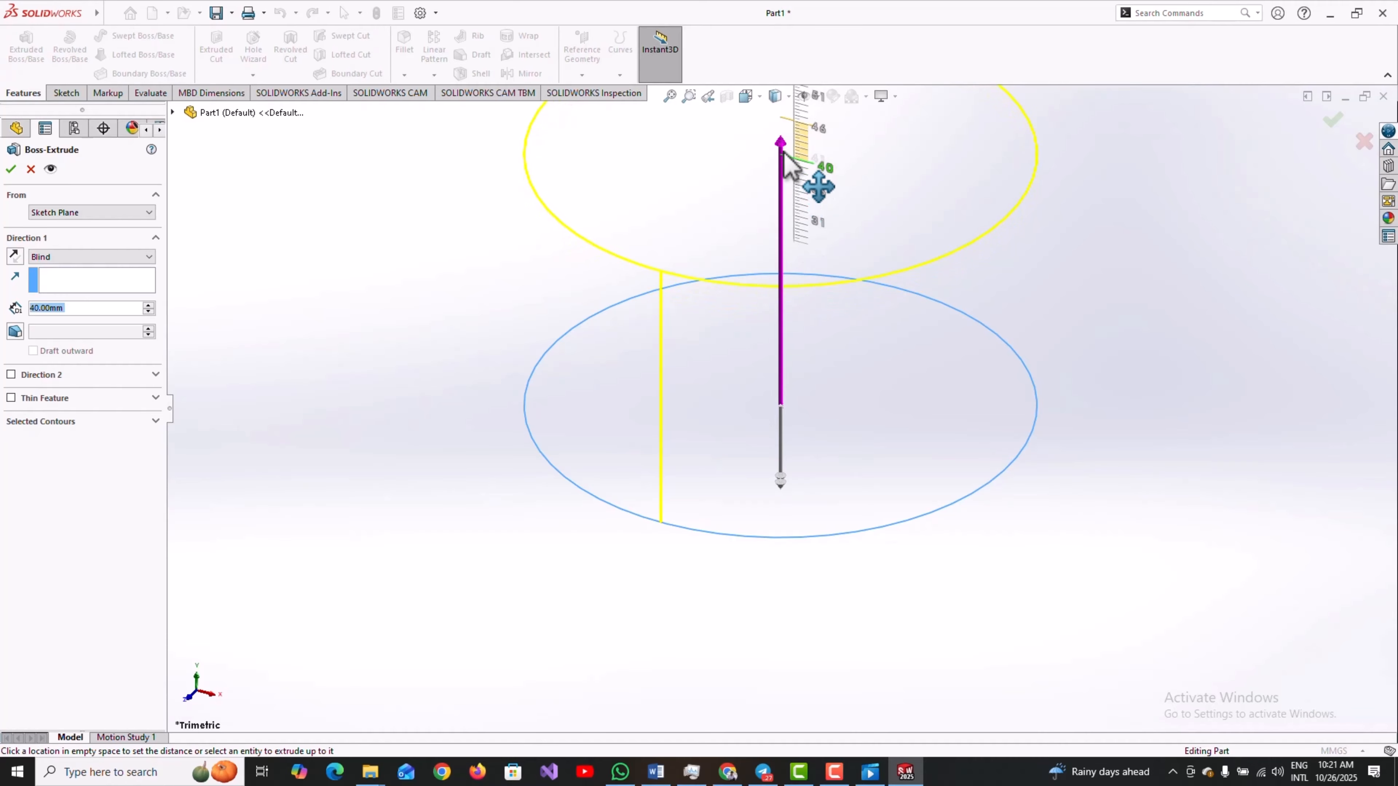
{"action": "left_click", "coordinate": [785, 155]}
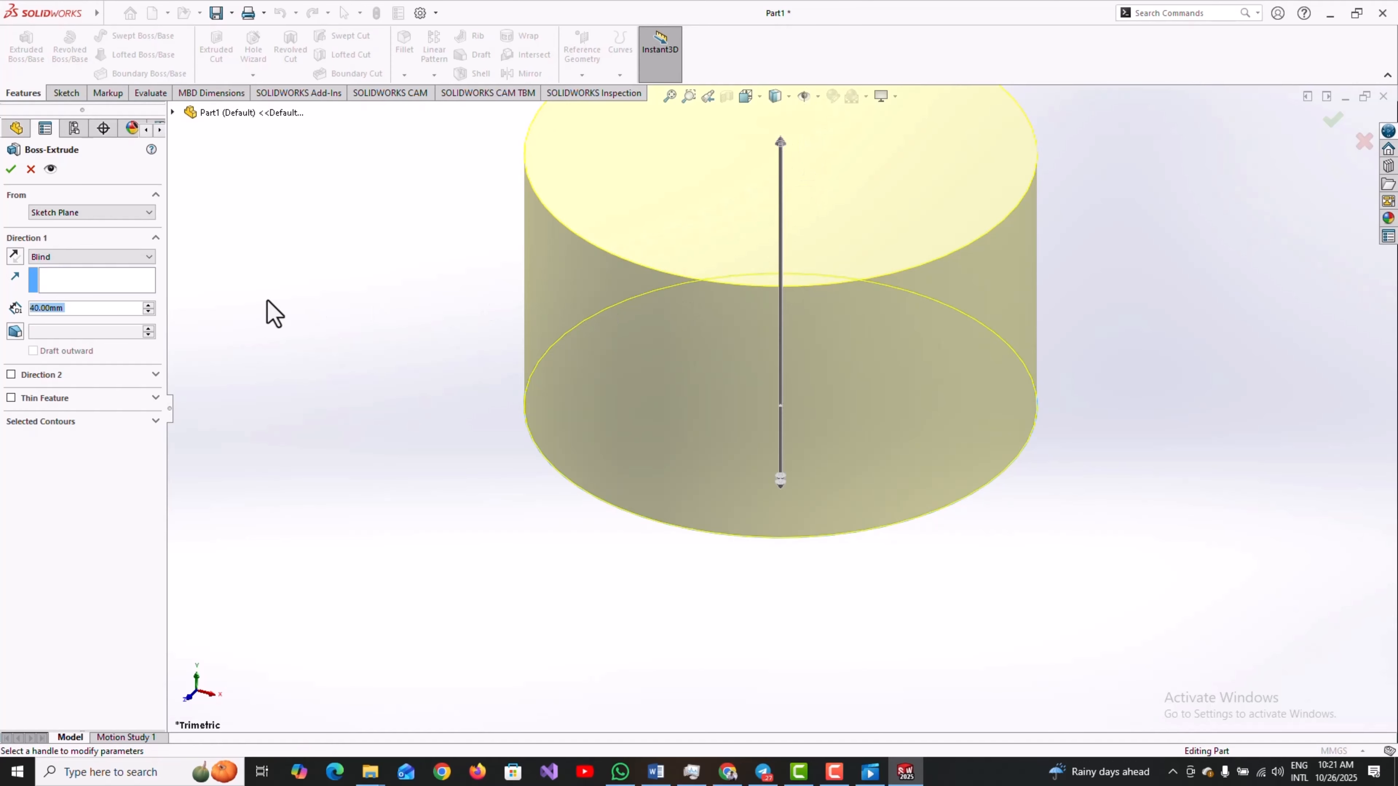
{"action": "left_click", "coordinate": [1331, 122]}
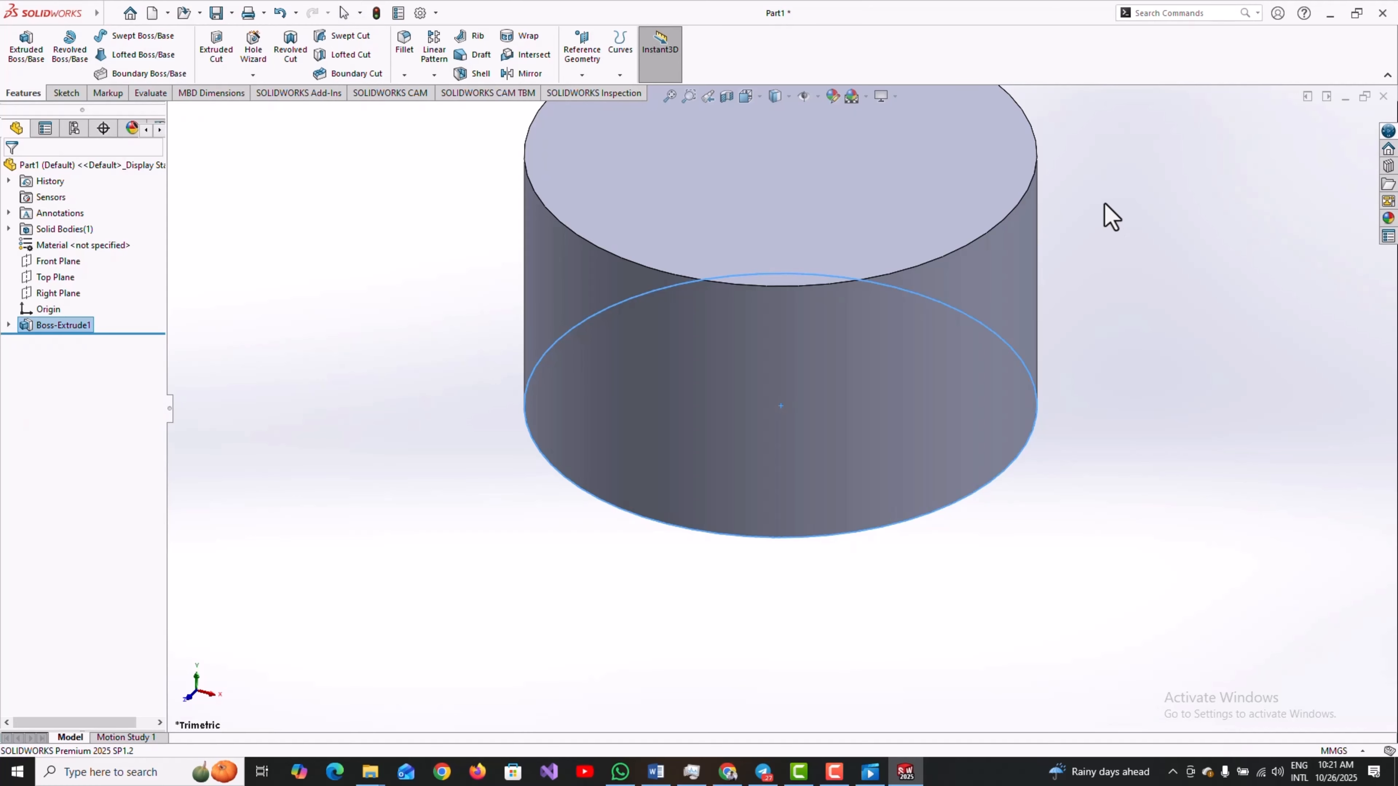
{"action": "middle_click_drag", "start_coordinate": [1111, 216], "coordinate": [1041, 356], "text": "ctrl"}
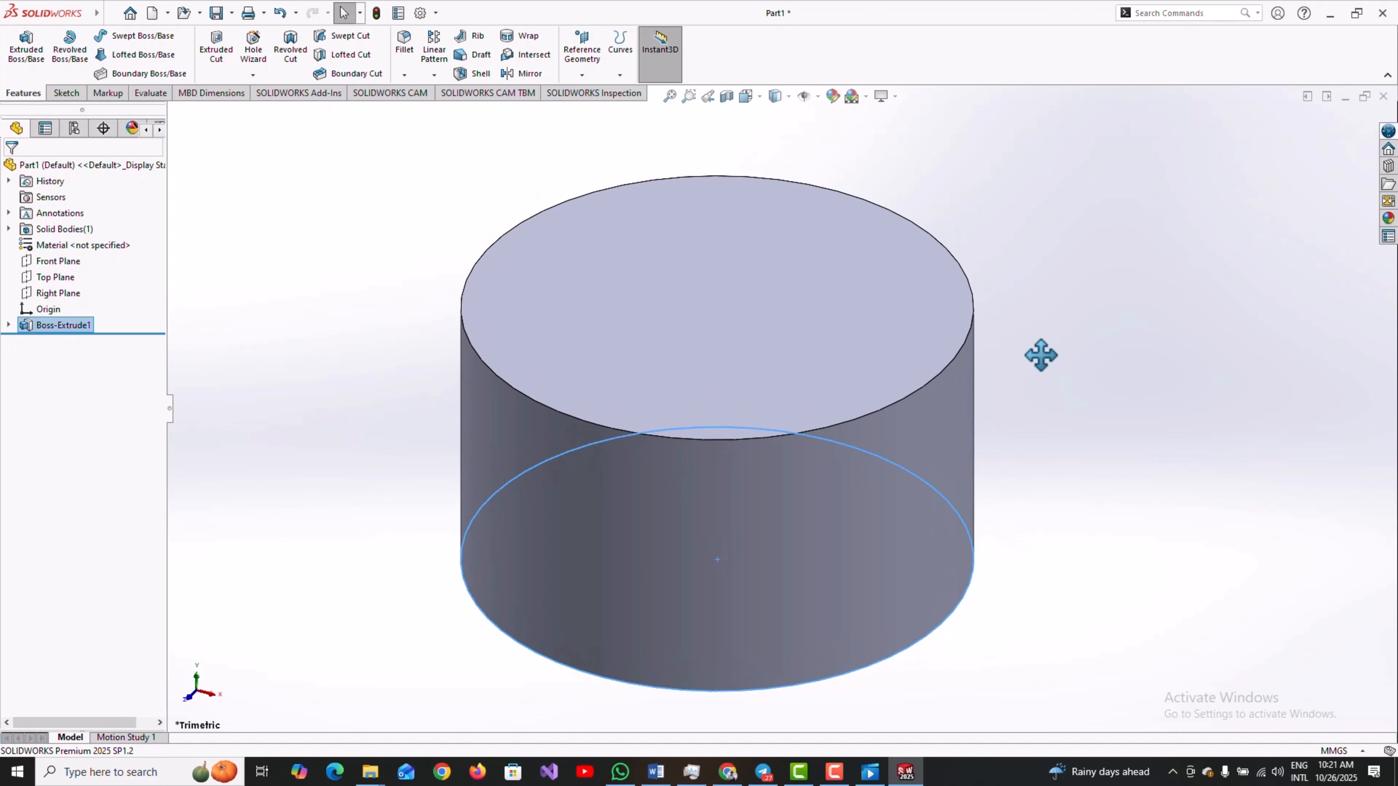
{"action": "scroll", "coordinate": [1040, 357], "scroll_direction": "down", "scroll_amount": 2}
{"action": "scroll", "coordinate": [1041, 357], "scroll_direction": "up", "scroll_amount": 3}
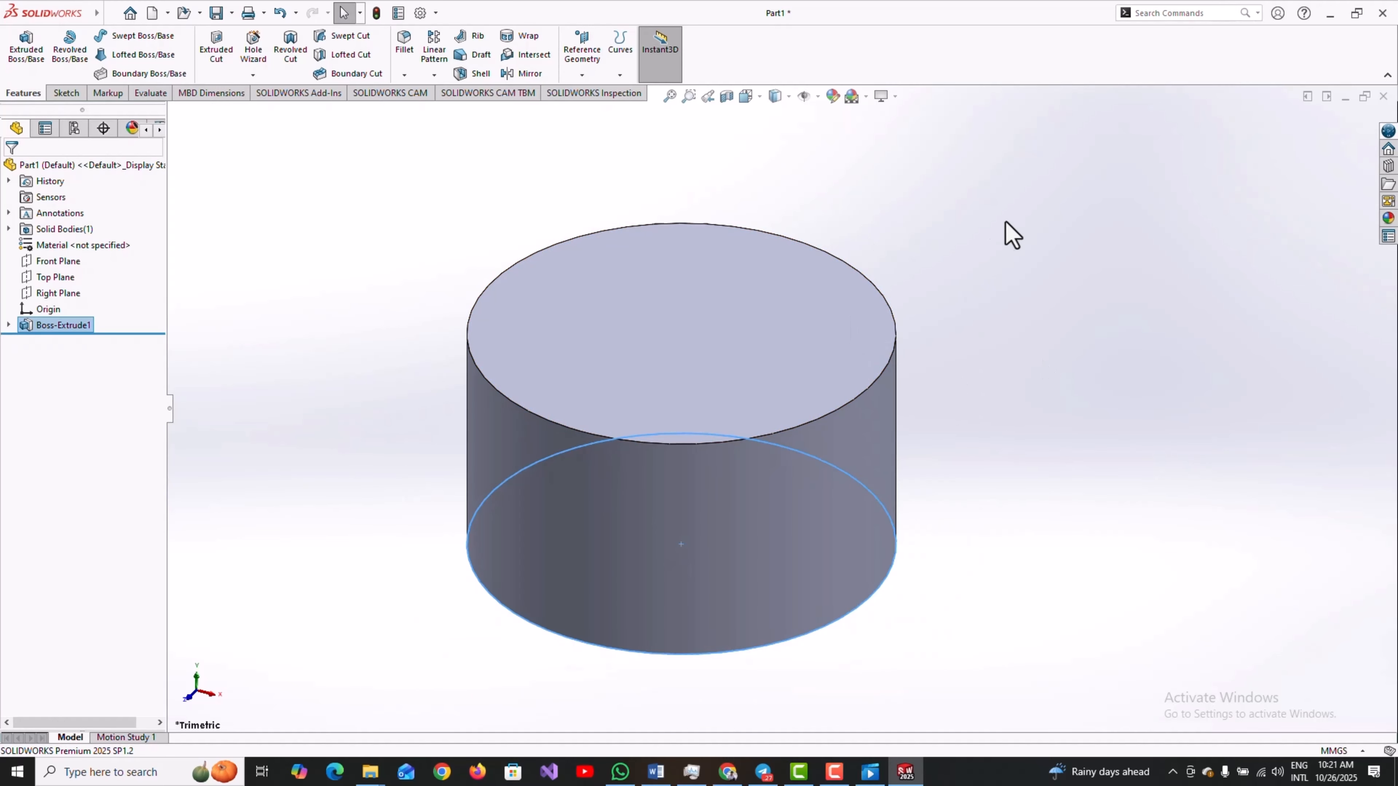
{"action": "scroll", "coordinate": [954, 412], "scroll_direction": "down", "scroll_amount": 1}
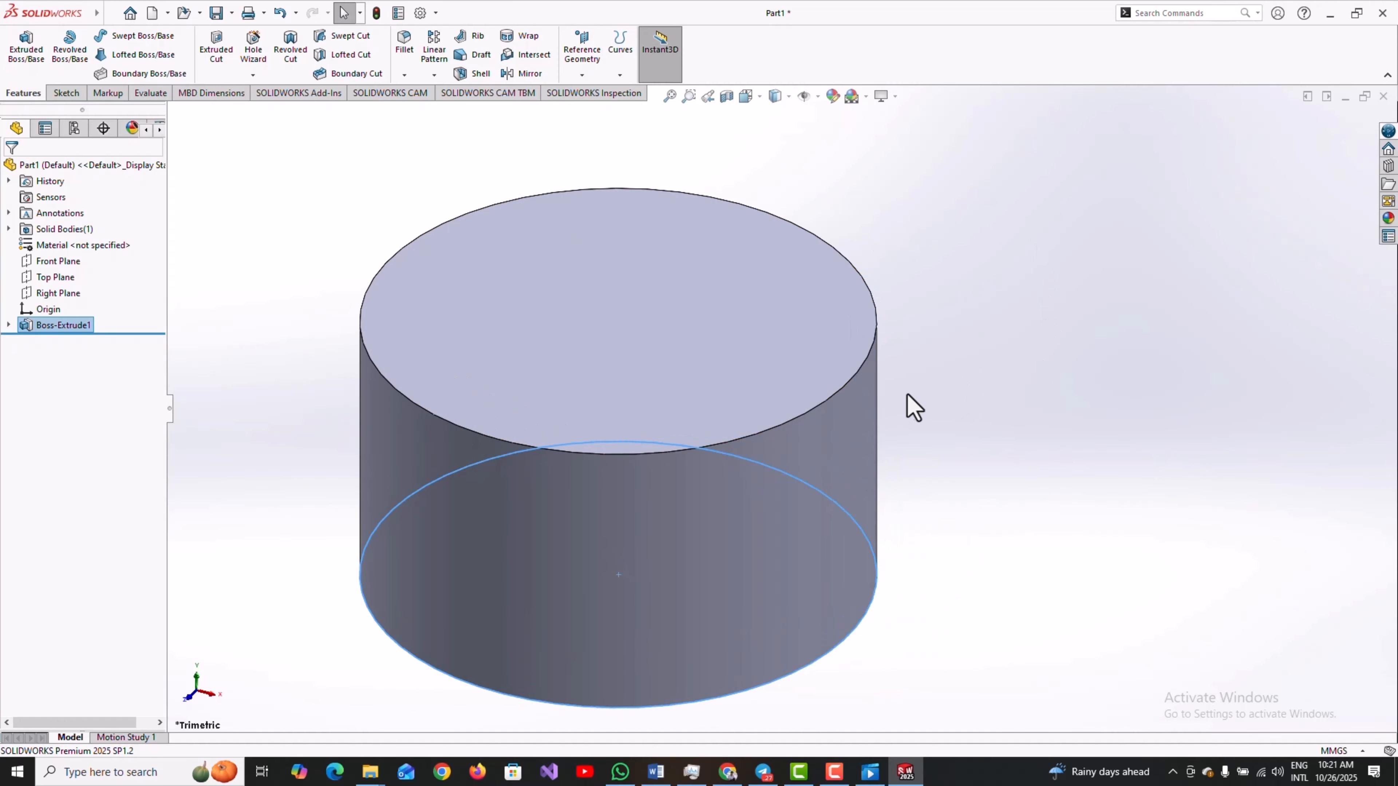
{"action": "scroll", "coordinate": [673, 406], "scroll_direction": "up", "scroll_amount": 1}
{"action": "scroll", "coordinate": [674, 406], "scroll_direction": "down", "scroll_amount": 1}
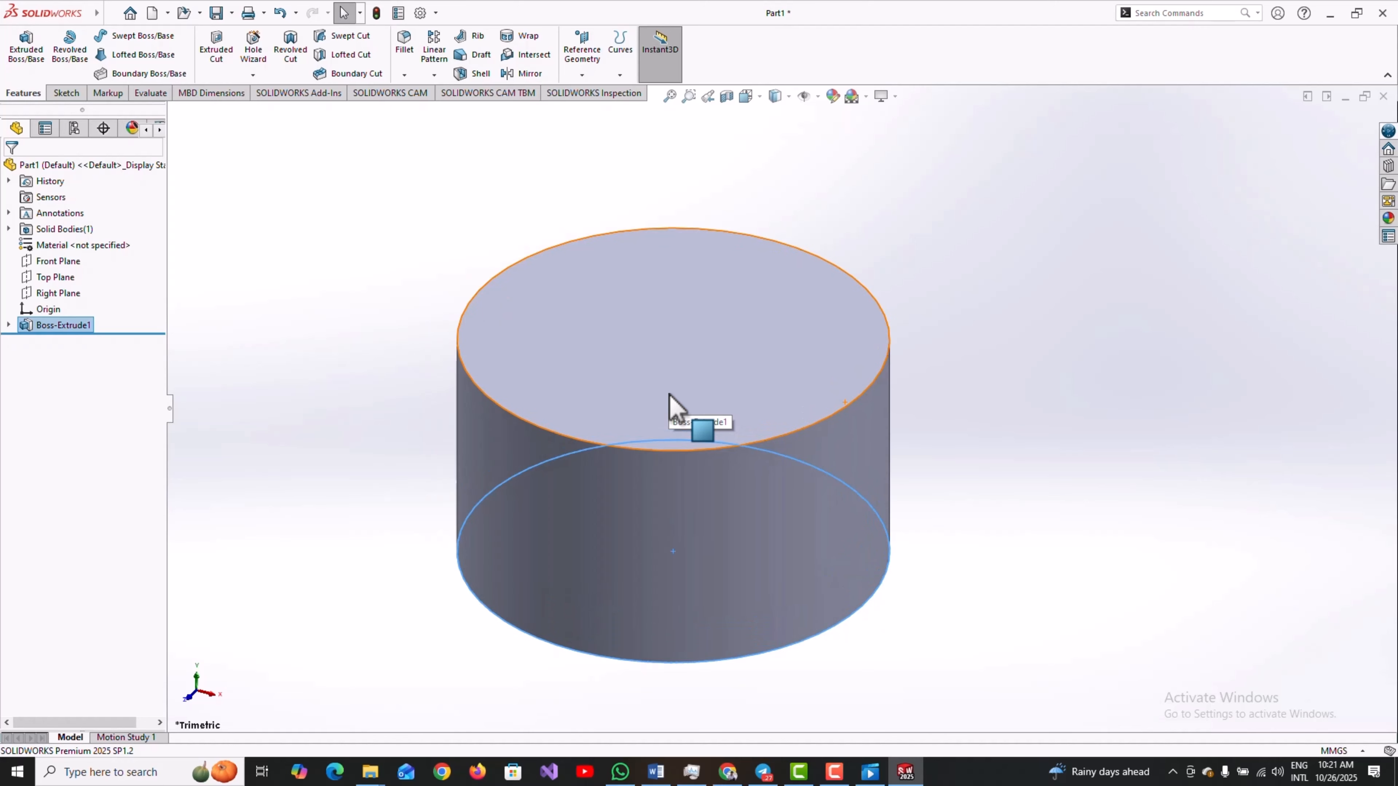
{"action": "scroll", "coordinate": [669, 394], "scroll_direction": "down", "scroll_amount": 2}
{"action": "scroll", "coordinate": [669, 393], "scroll_direction": "up", "scroll_amount": 2}
{"action": "scroll", "coordinate": [668, 393], "scroll_direction": "down", "scroll_amount": 1}
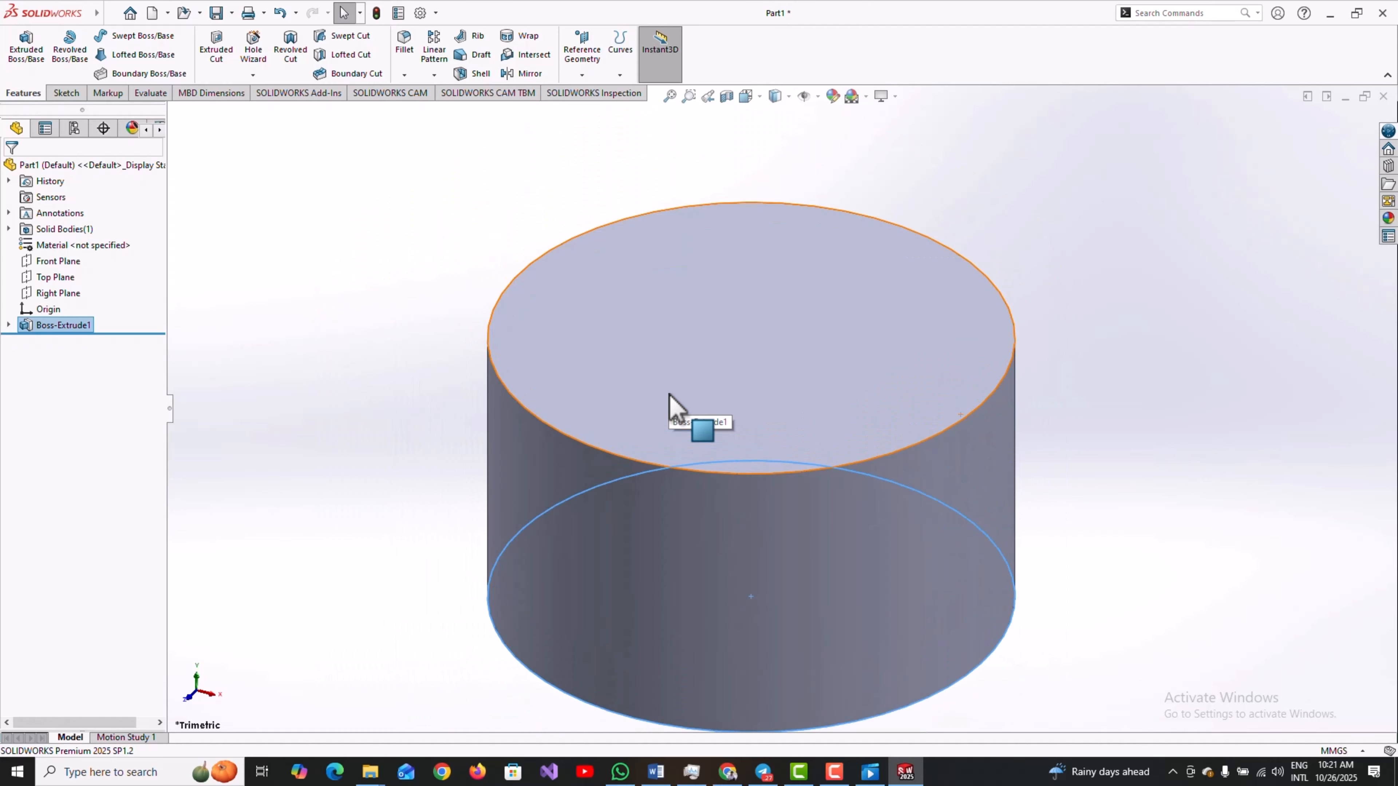
{"action": "scroll", "coordinate": [669, 394], "scroll_direction": "down", "scroll_amount": 2}
{"action": "scroll", "coordinate": [669, 393], "scroll_direction": "up", "scroll_amount": 2}
{"action": "scroll", "coordinate": [668, 394], "scroll_direction": "down", "scroll_amount": 1}
{"action": "scroll", "coordinate": [669, 394], "scroll_direction": "up", "scroll_amount": 2}
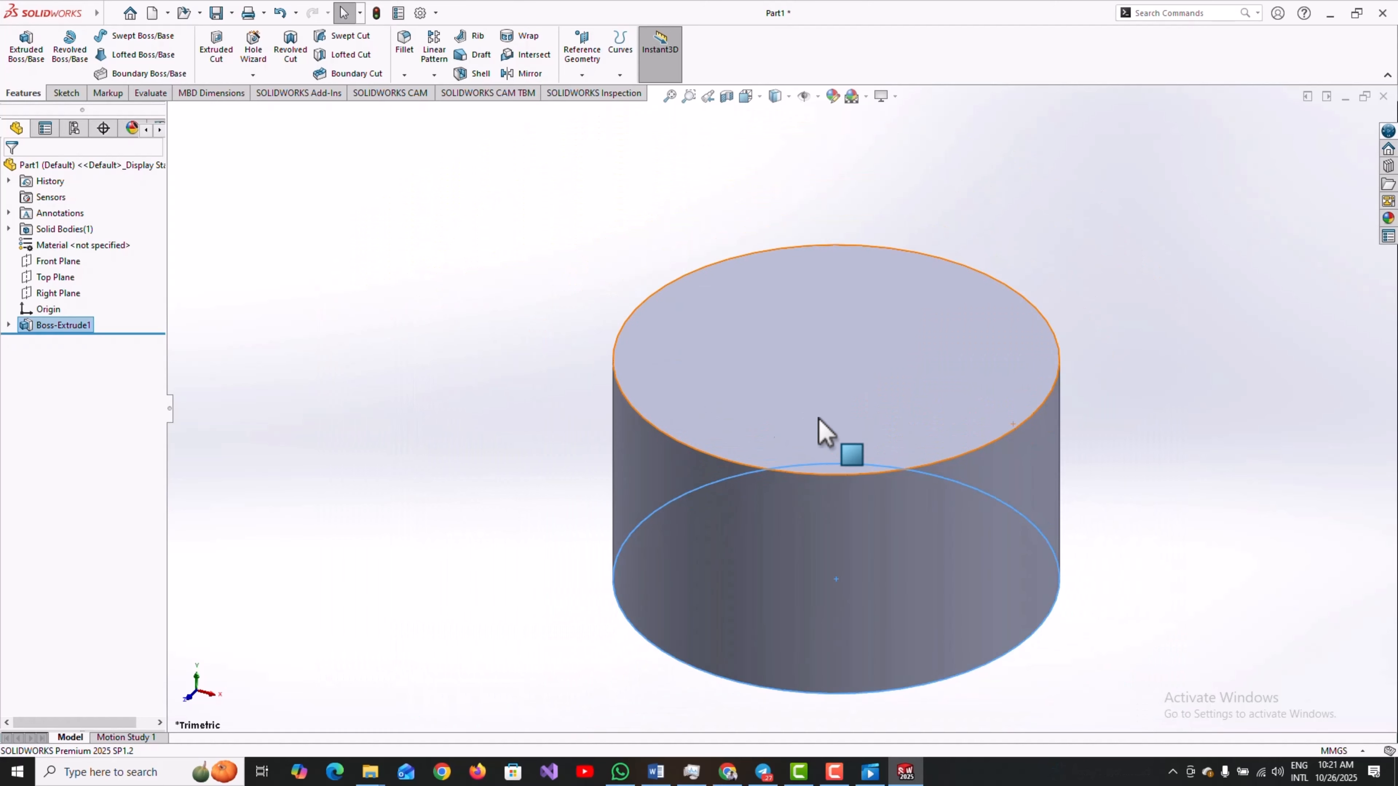
{"action": "scroll", "coordinate": [1057, 449], "scroll_direction": "down", "scroll_amount": 1}
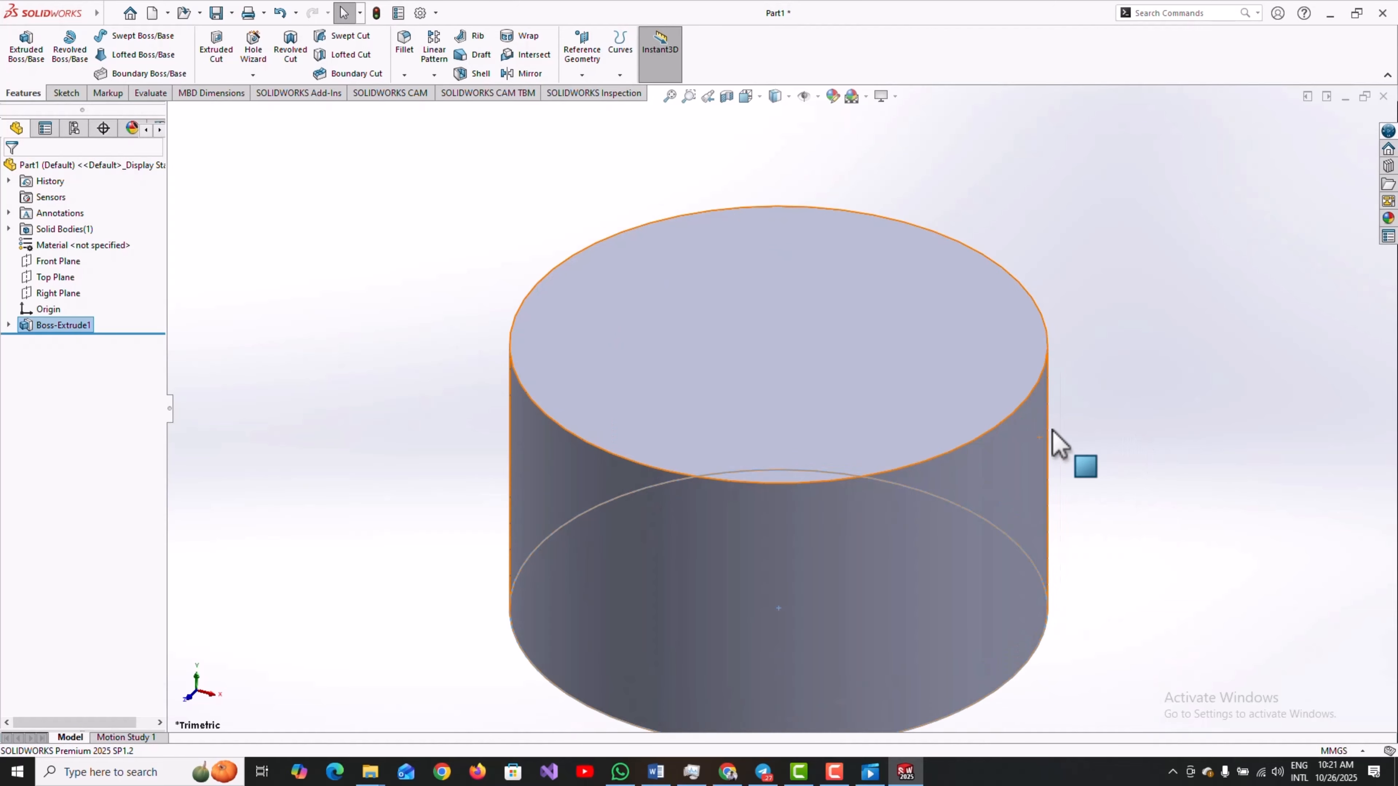
{"action": "scroll", "coordinate": [1081, 443], "scroll_direction": "up", "scroll_amount": 3}
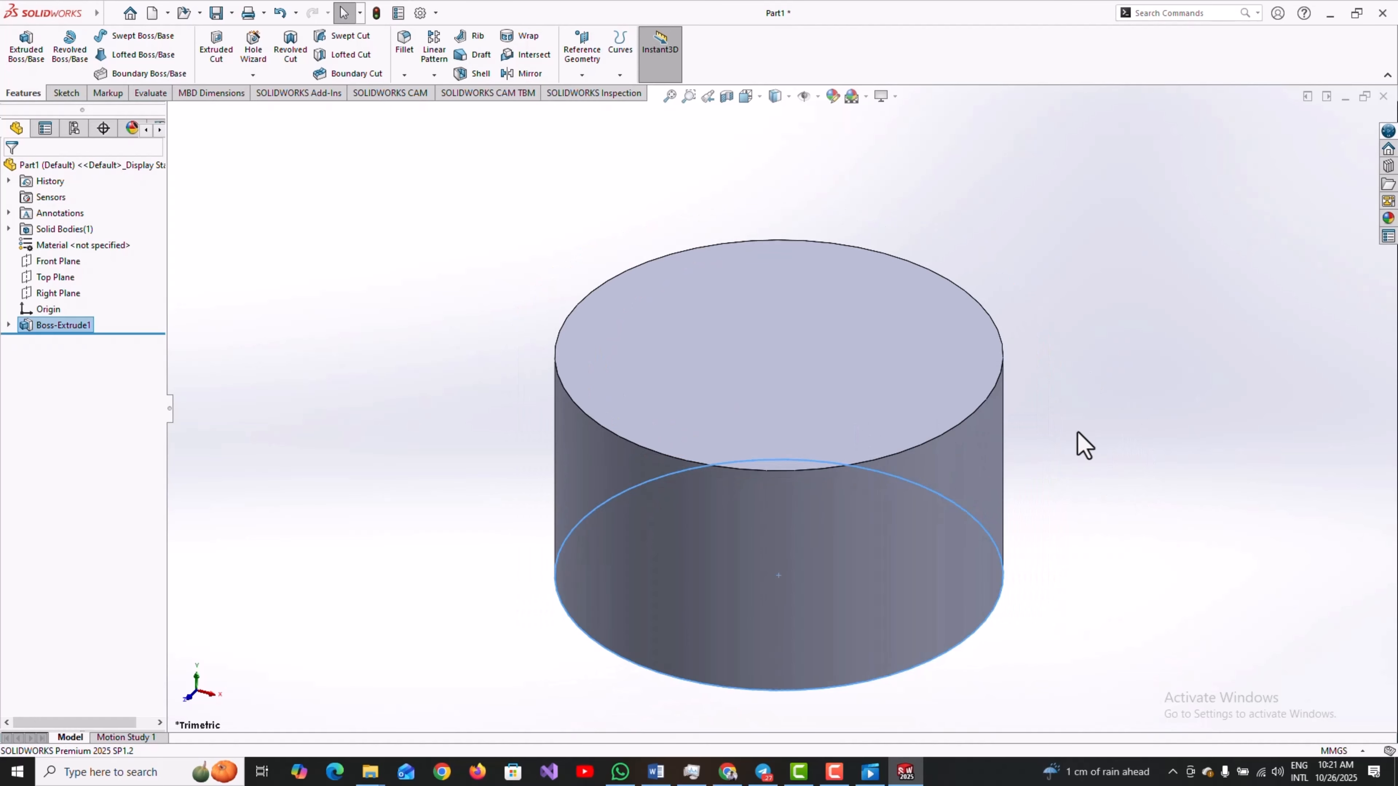
{"action": "scroll", "coordinate": [1081, 444], "scroll_direction": "down", "scroll_amount": 1}
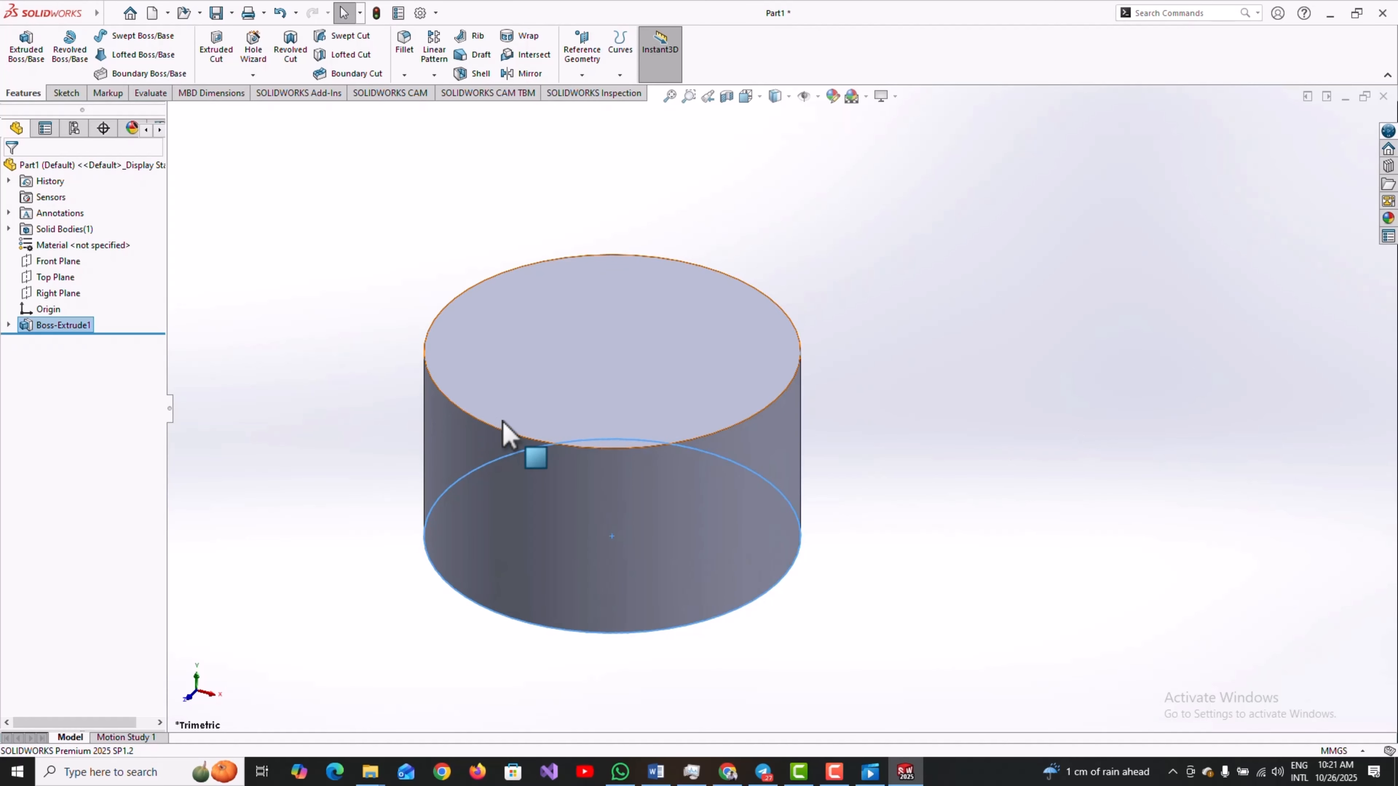
{"action": "scroll", "coordinate": [506, 432], "scroll_direction": "down", "scroll_amount": 1}
{"action": "scroll", "coordinate": [784, 529], "scroll_direction": "down", "scroll_amount": 3}
{"action": "scroll", "coordinate": [784, 529], "scroll_direction": "up", "scroll_amount": 2}
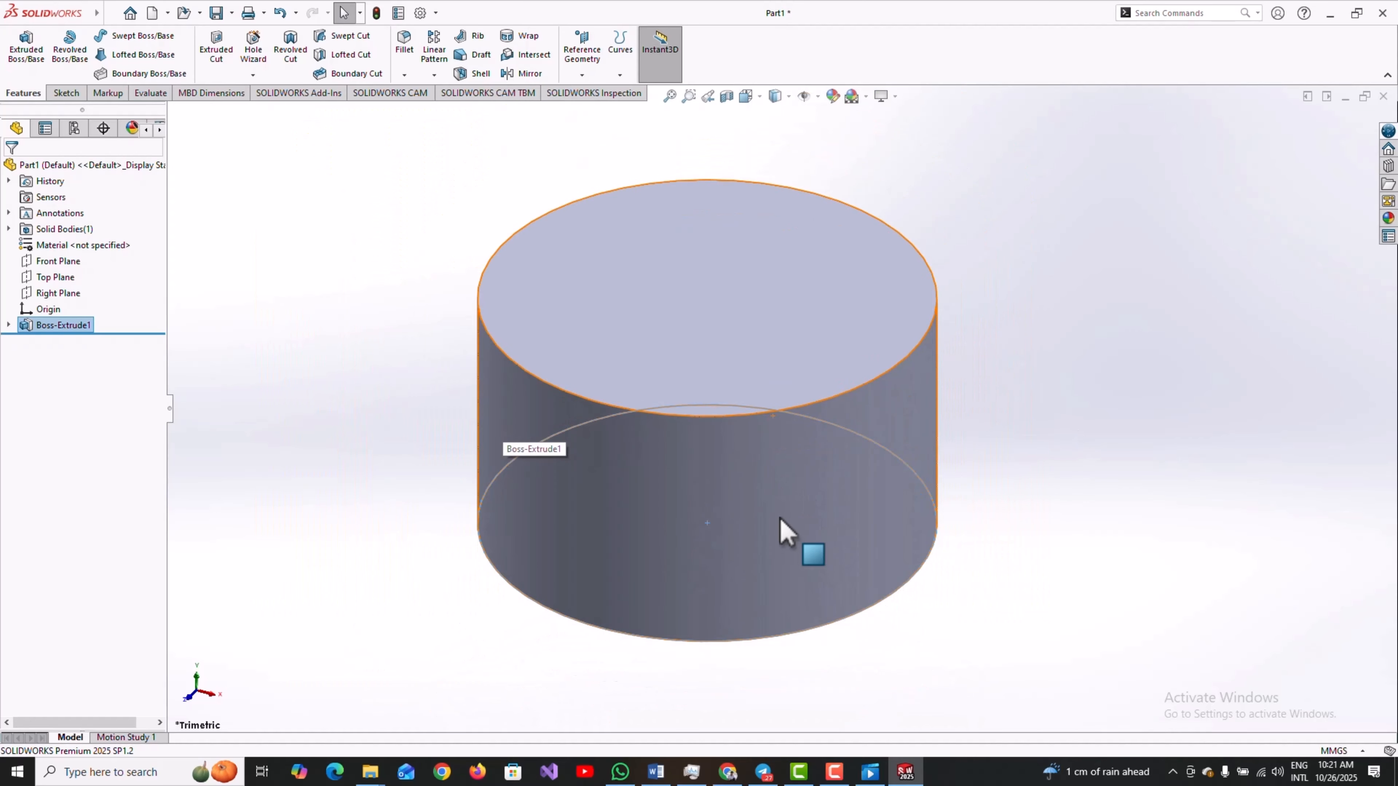
{"action": "left_click", "coordinate": [711, 383]}
{"action": "left_click", "coordinate": [1018, 385]}
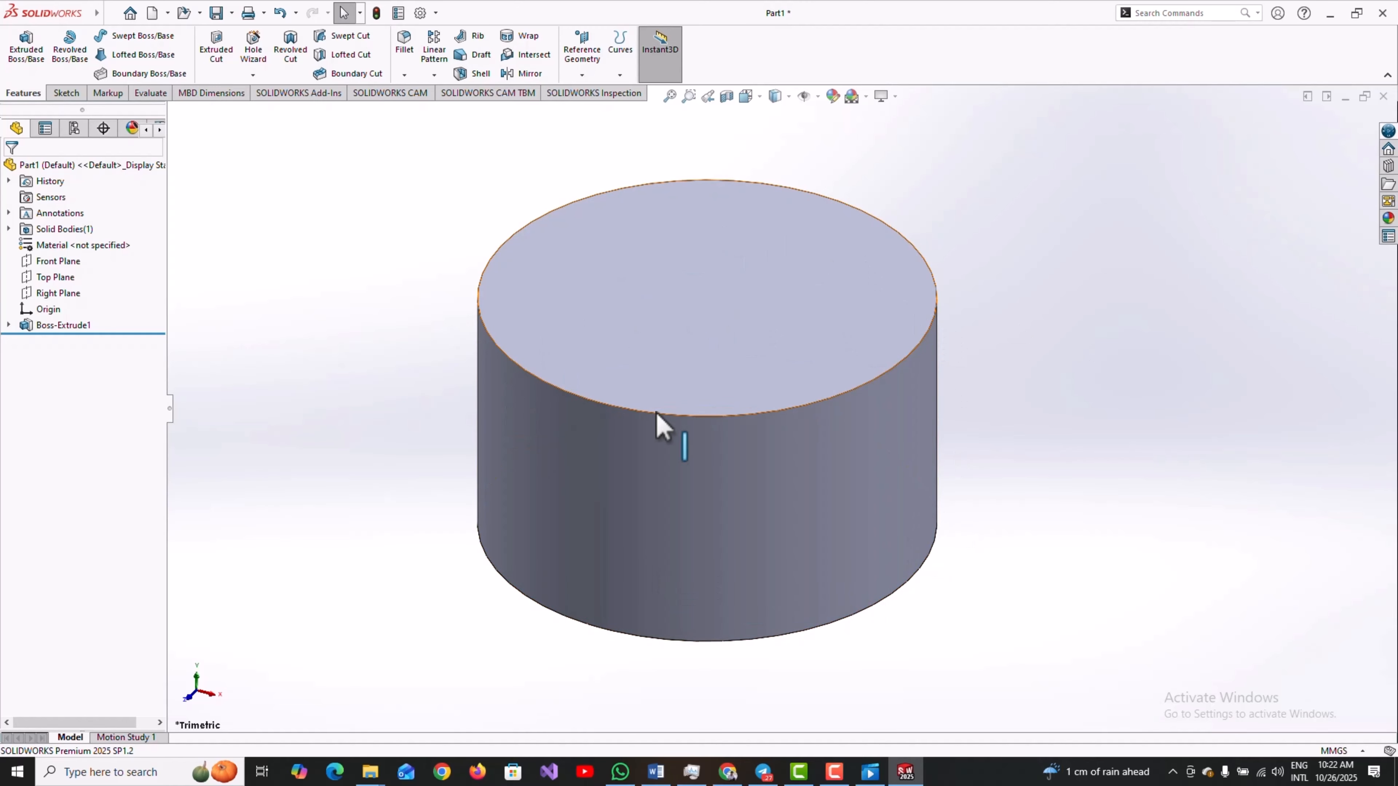
- Check the piston crown in the reference video and start a sketch on the cylinder's top face
{"action": "left_click", "coordinate": [869, 771]}
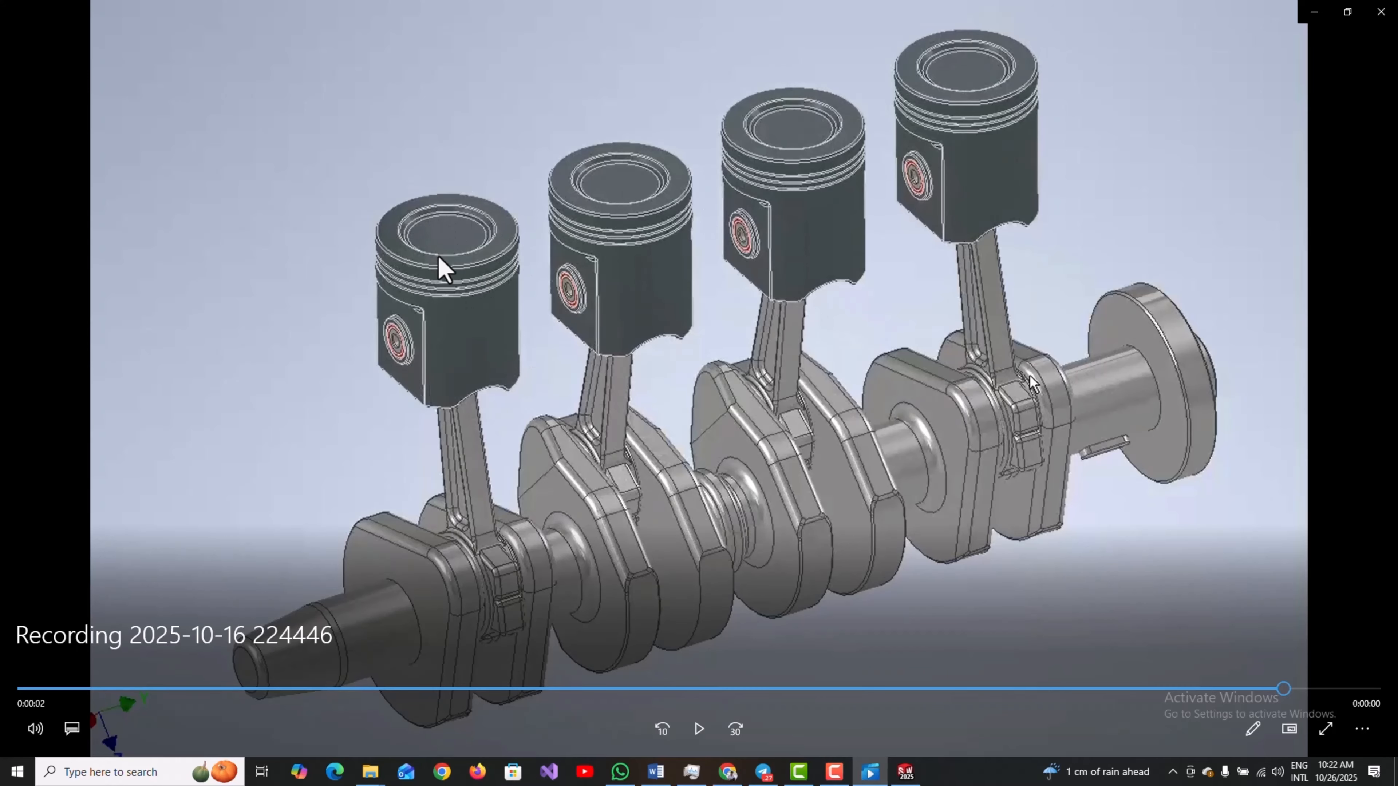
{"action": "left_click", "coordinate": [1312, 11]}
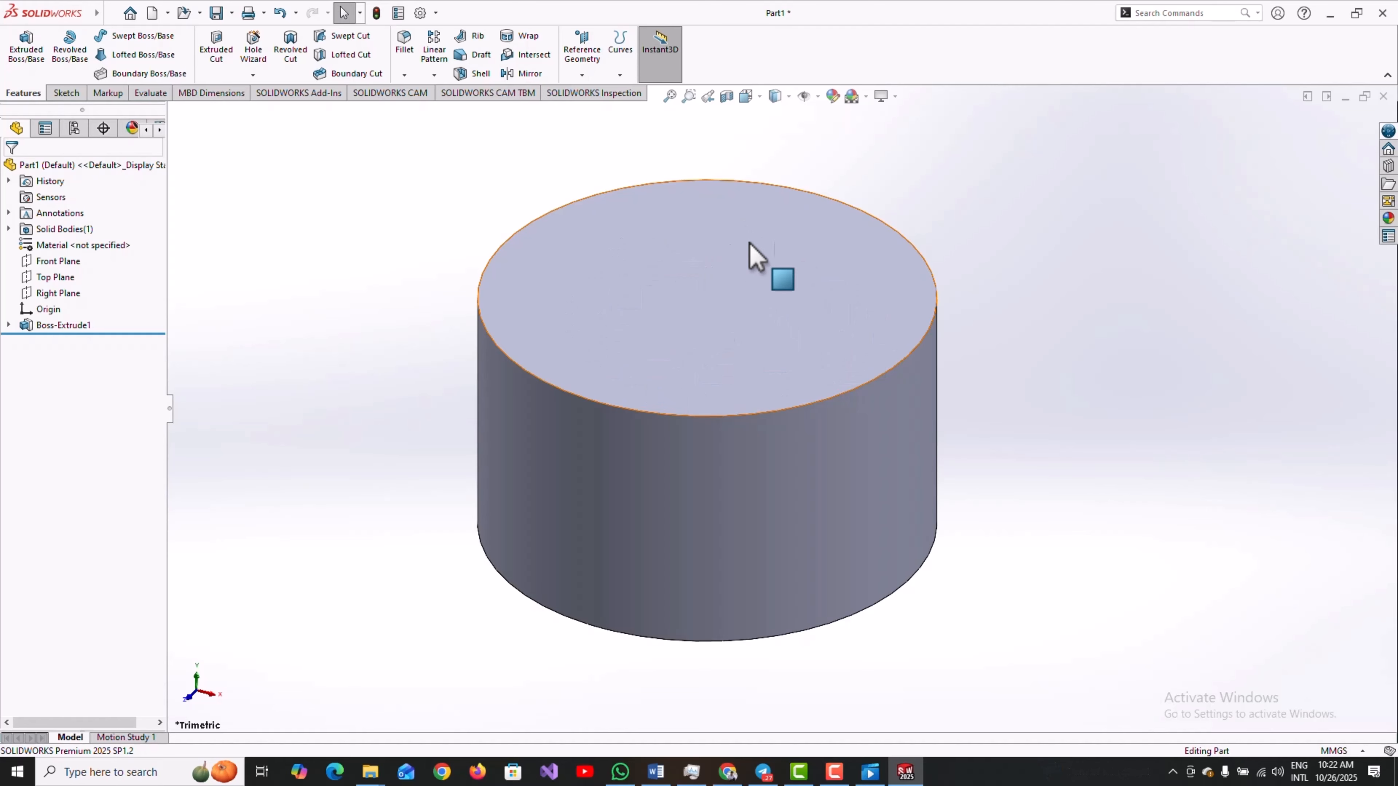
{"action": "left_click", "coordinate": [722, 315]}
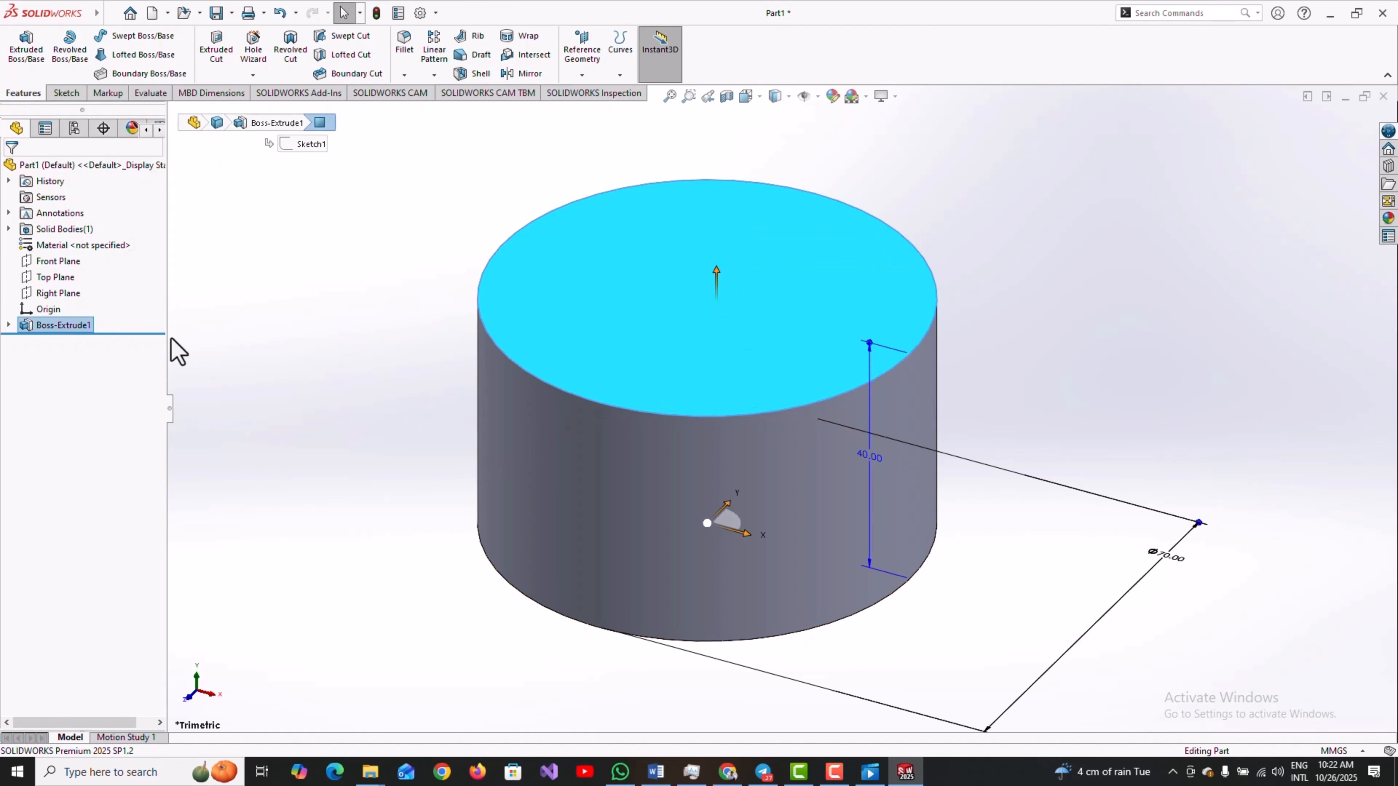
{"action": "right_click", "coordinate": [827, 309]}
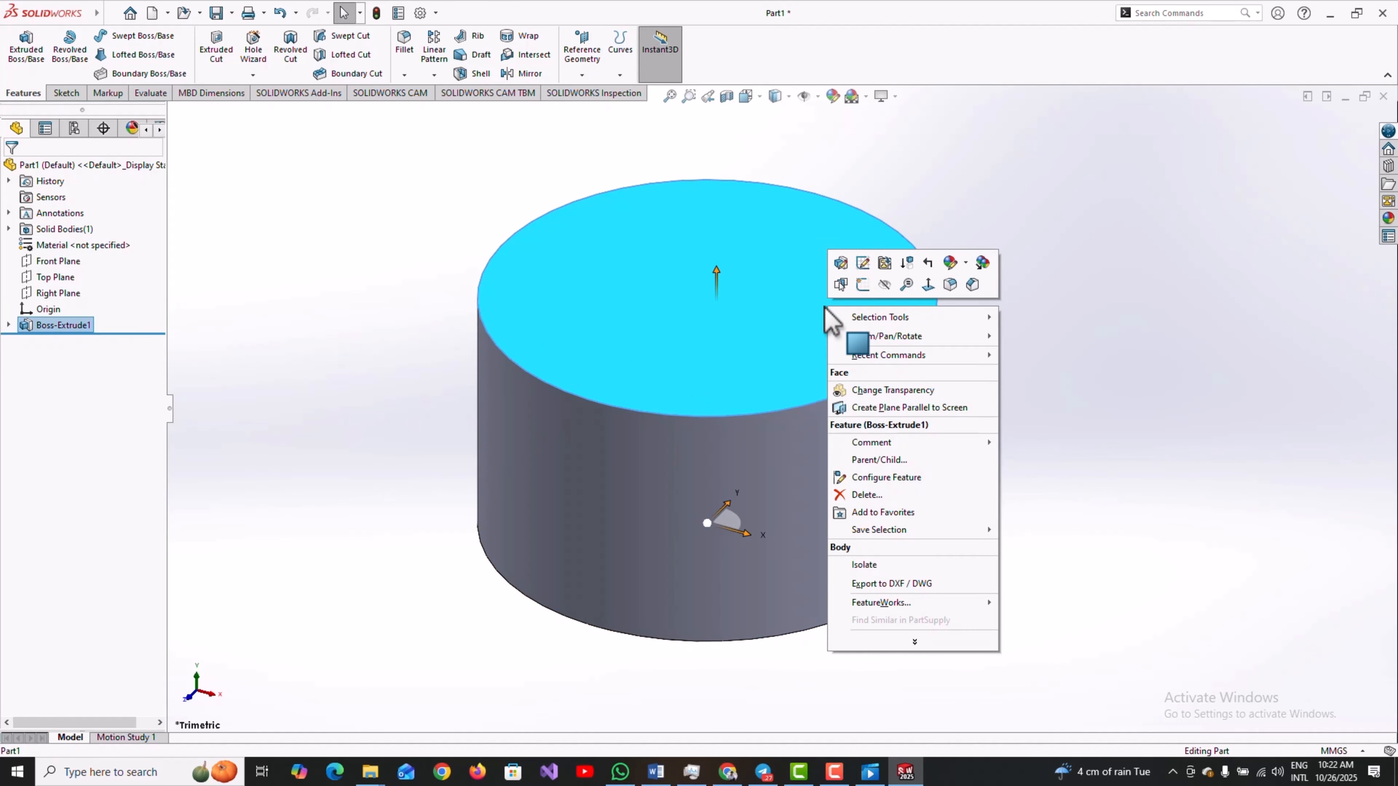
{"action": "left_click", "coordinate": [861, 289]}
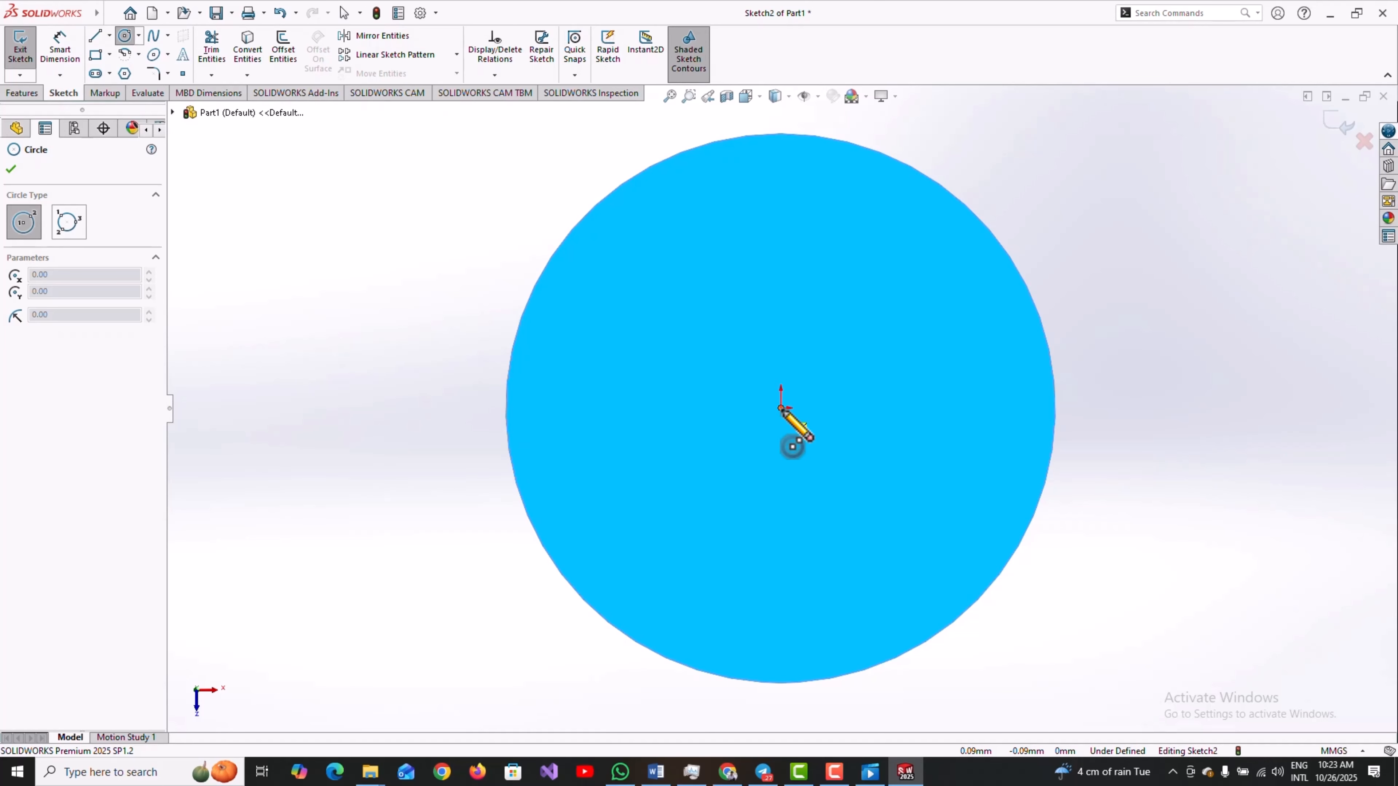
- Sketch a circle centred on the origin on the cylinder's top face and set its radius to 25 mm
{"action": "left_click", "coordinate": [780, 408]}
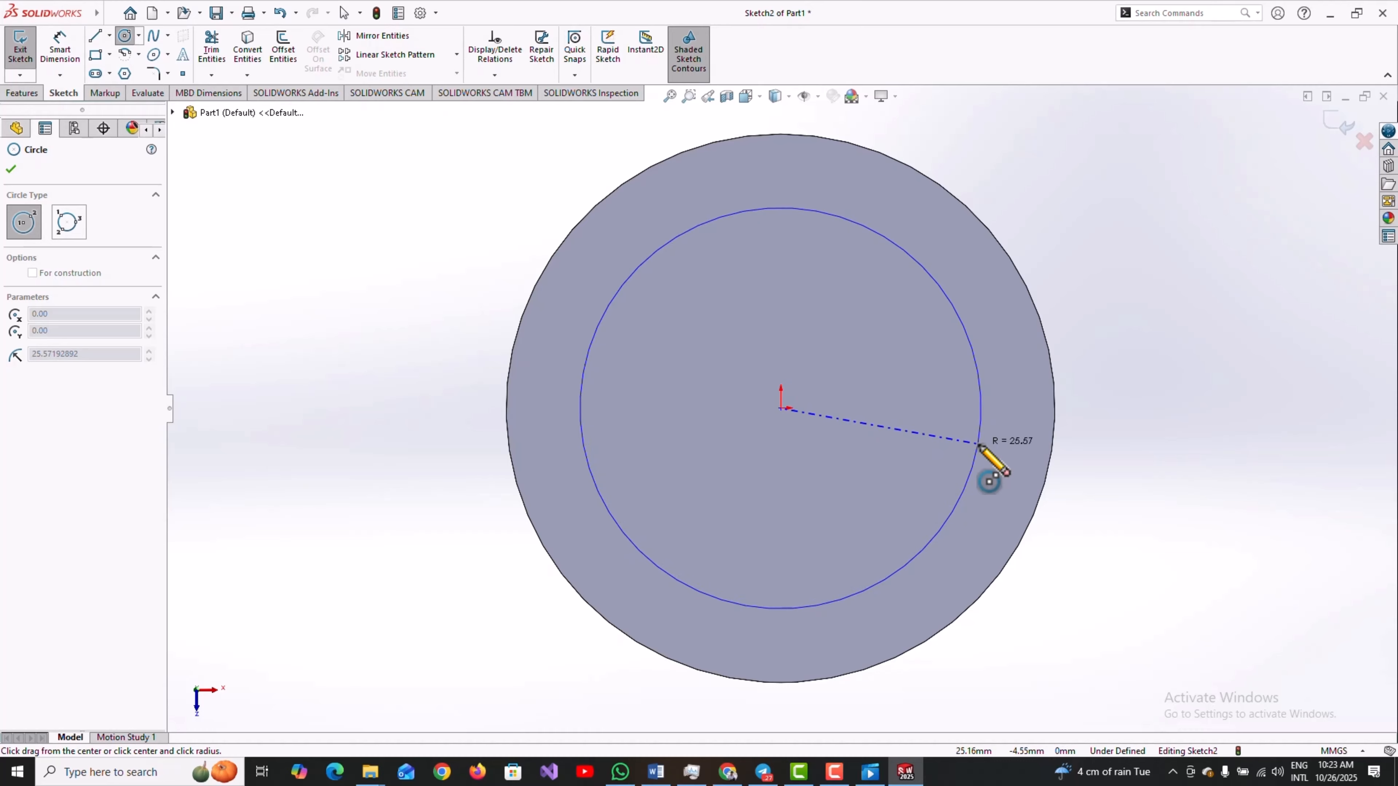
{"action": "left_click", "coordinate": [979, 445]}
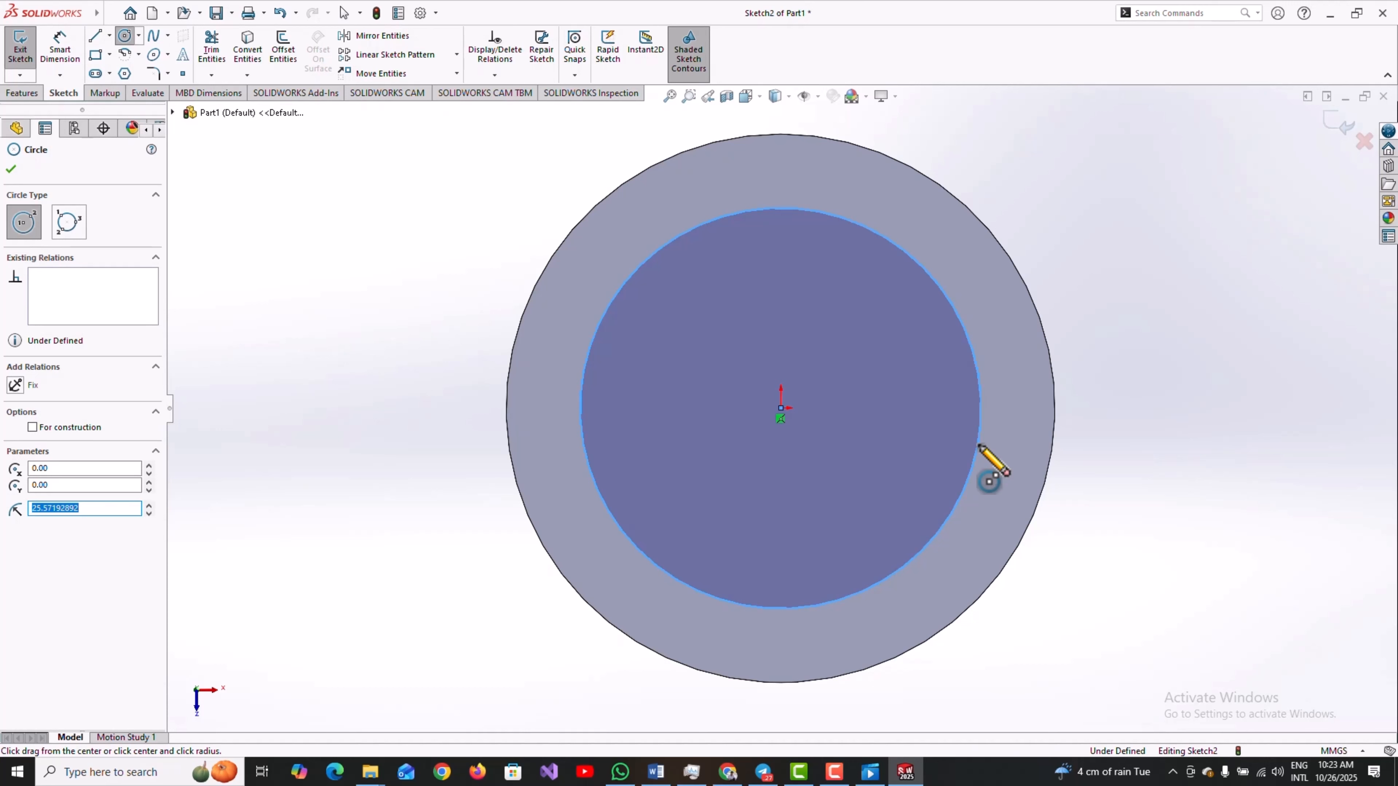
{"action": "left_click", "coordinate": [41, 509]}
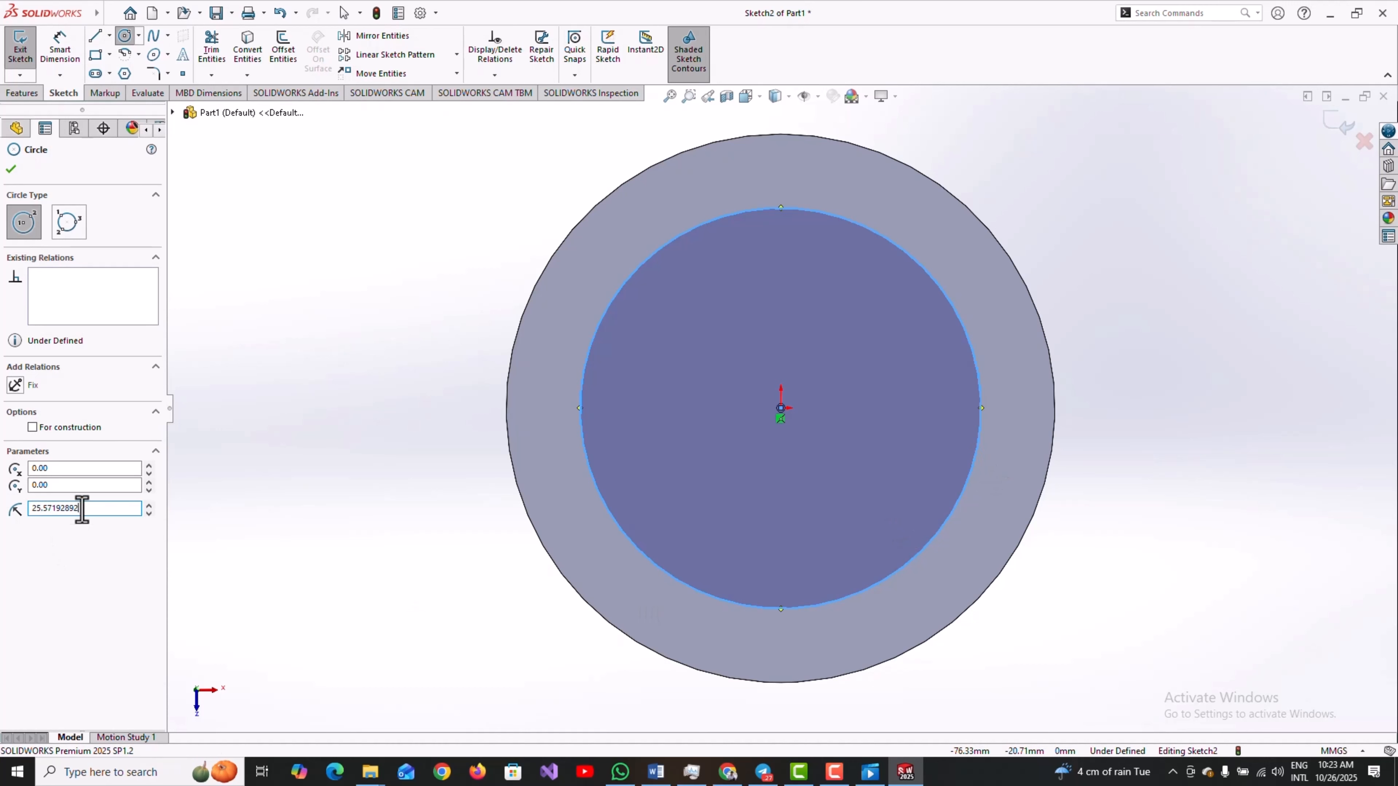
{"action": "left_click_drag", "start_coordinate": [82, 508], "coordinate": [47, 510]}
{"action": "key", "text": "ctrl+a"}
{"action": "key", "text": "BackSpace"}
{"action": "key", "text": "Return"}
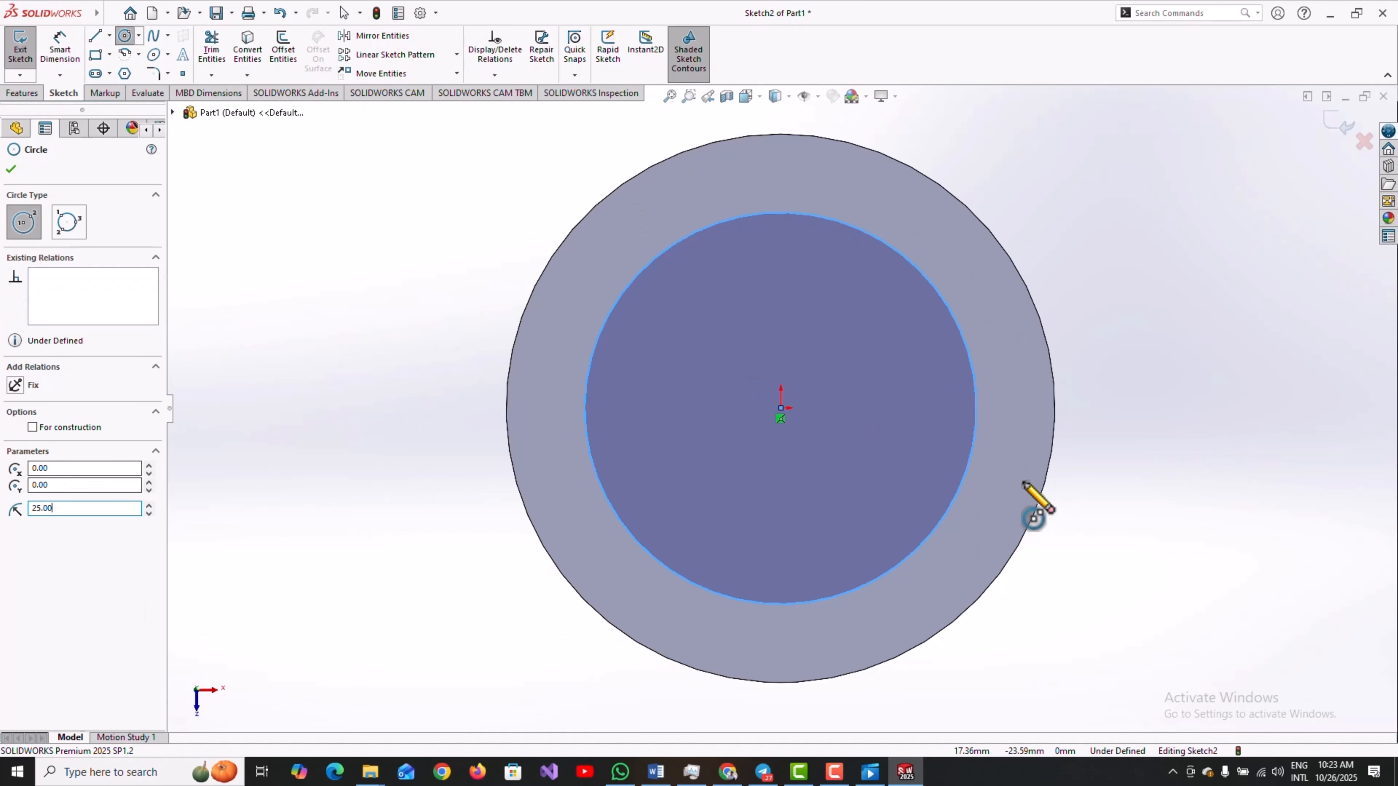
{"action": "left_click", "coordinate": [11, 170]}
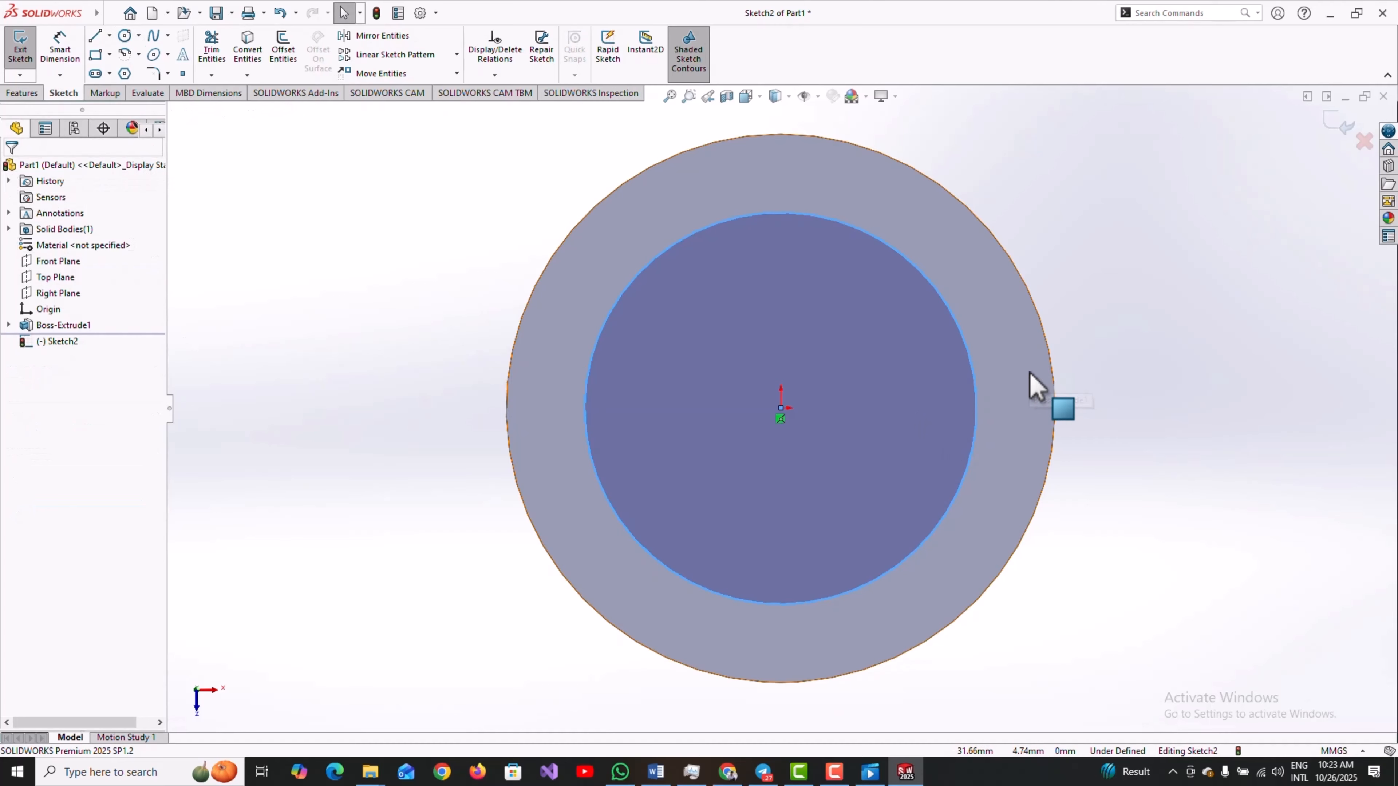
- Exit the crown circle sketch and check the piston crown in the reference video
{"action": "left_click", "coordinate": [1331, 127]}
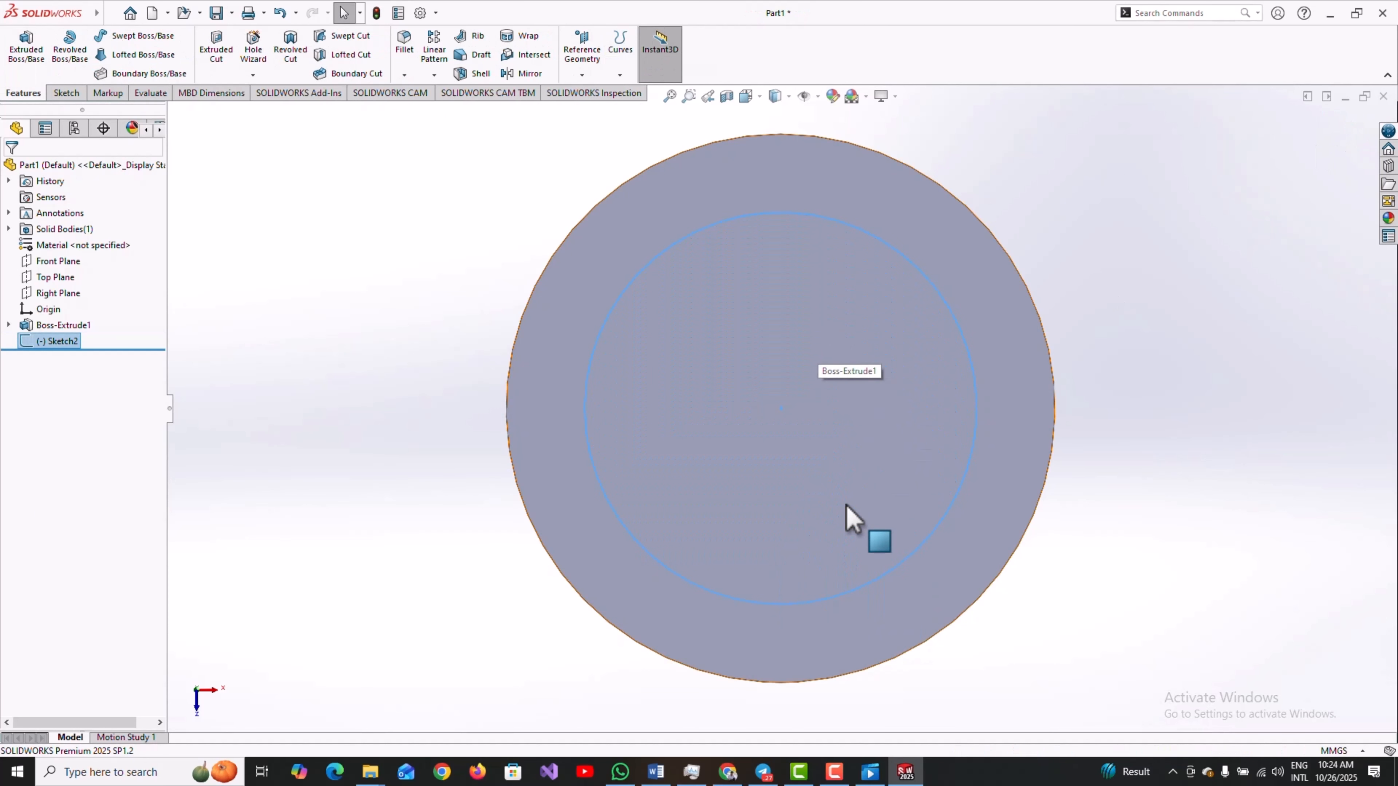
{"action": "middle_click_drag", "start_coordinate": [770, 625], "coordinate": [768, 546], "text": "ctrl"}
{"action": "scroll", "coordinate": [726, 665], "scroll_direction": "up", "scroll_amount": 2}
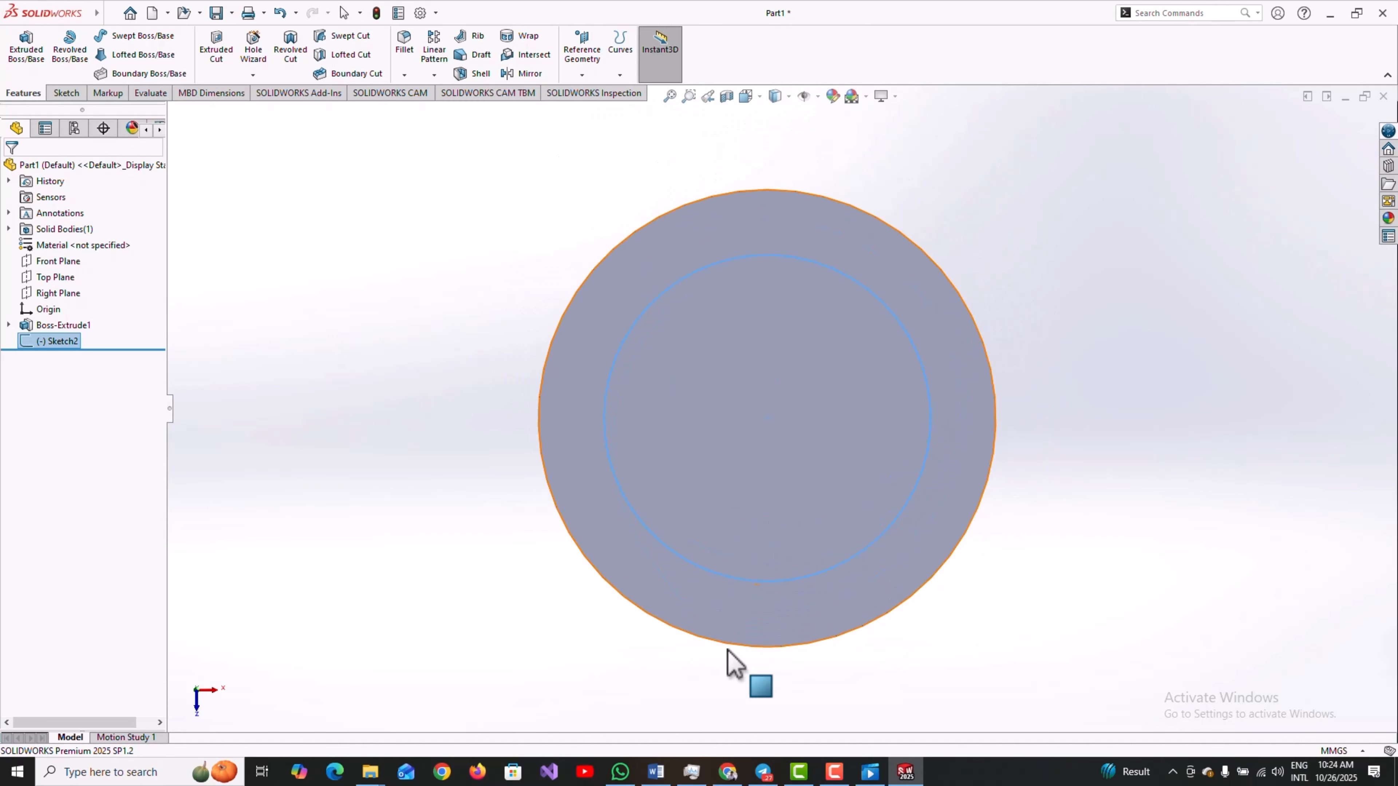
{"action": "middle_click_drag", "start_coordinate": [690, 680], "coordinate": [713, 622]}
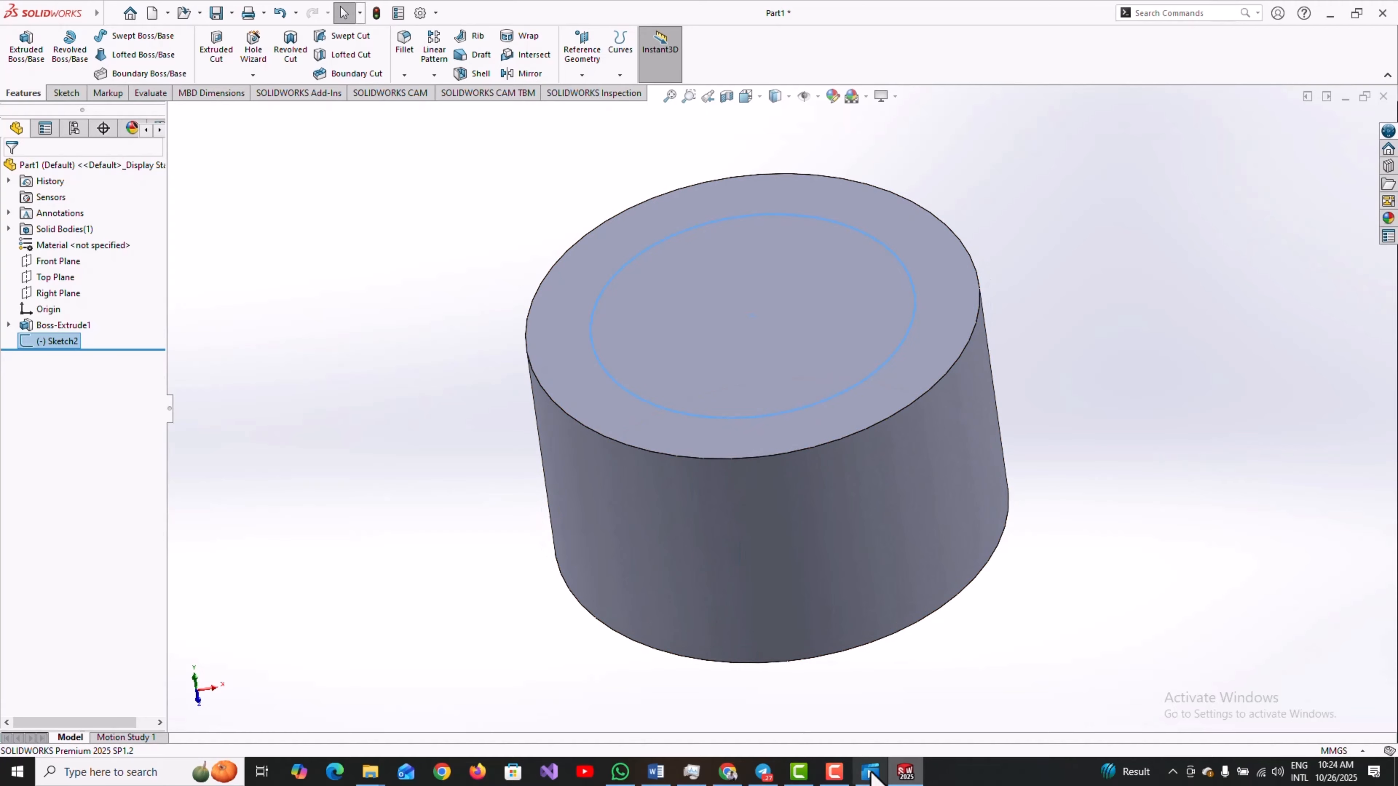
{"action": "left_click", "coordinate": [869, 772]}
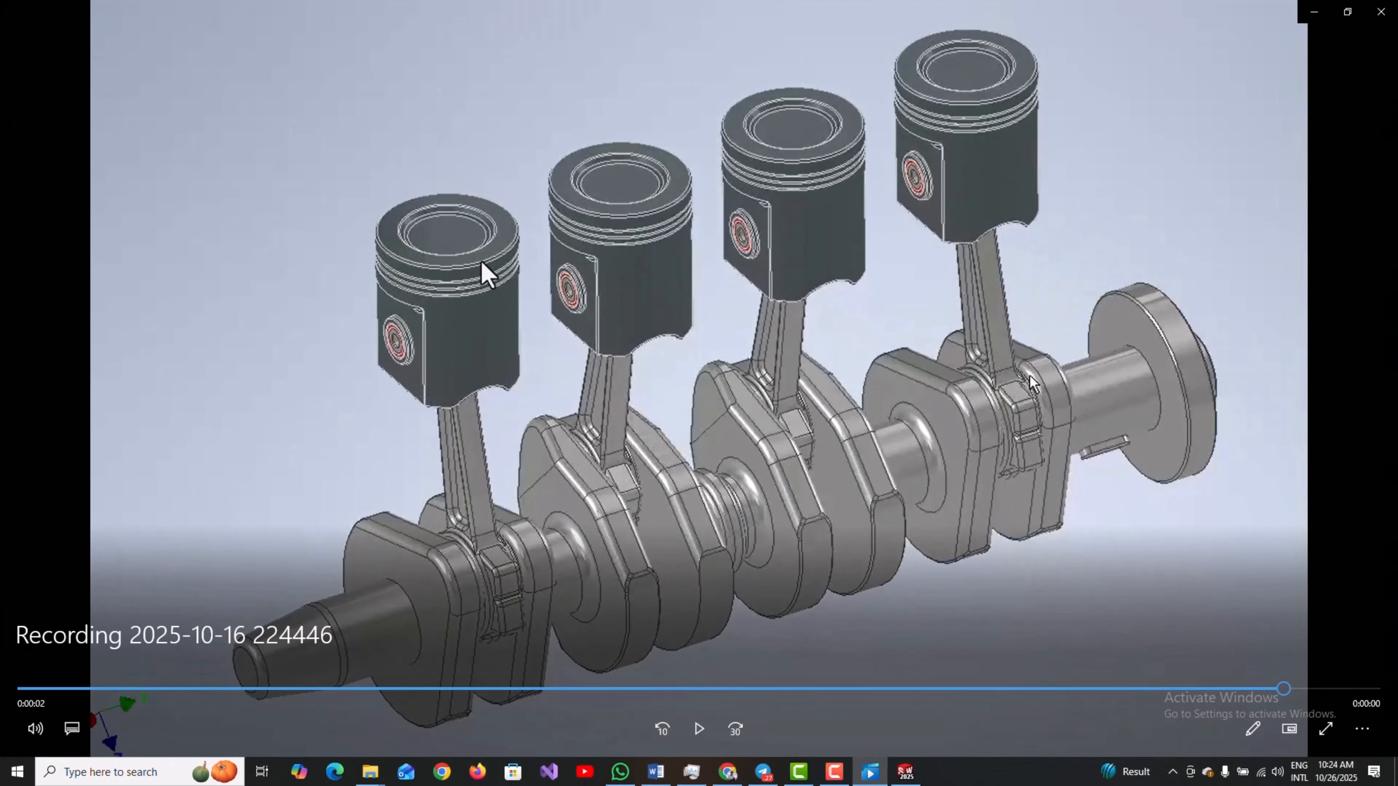
{"action": "left_click", "coordinate": [1313, 11]}
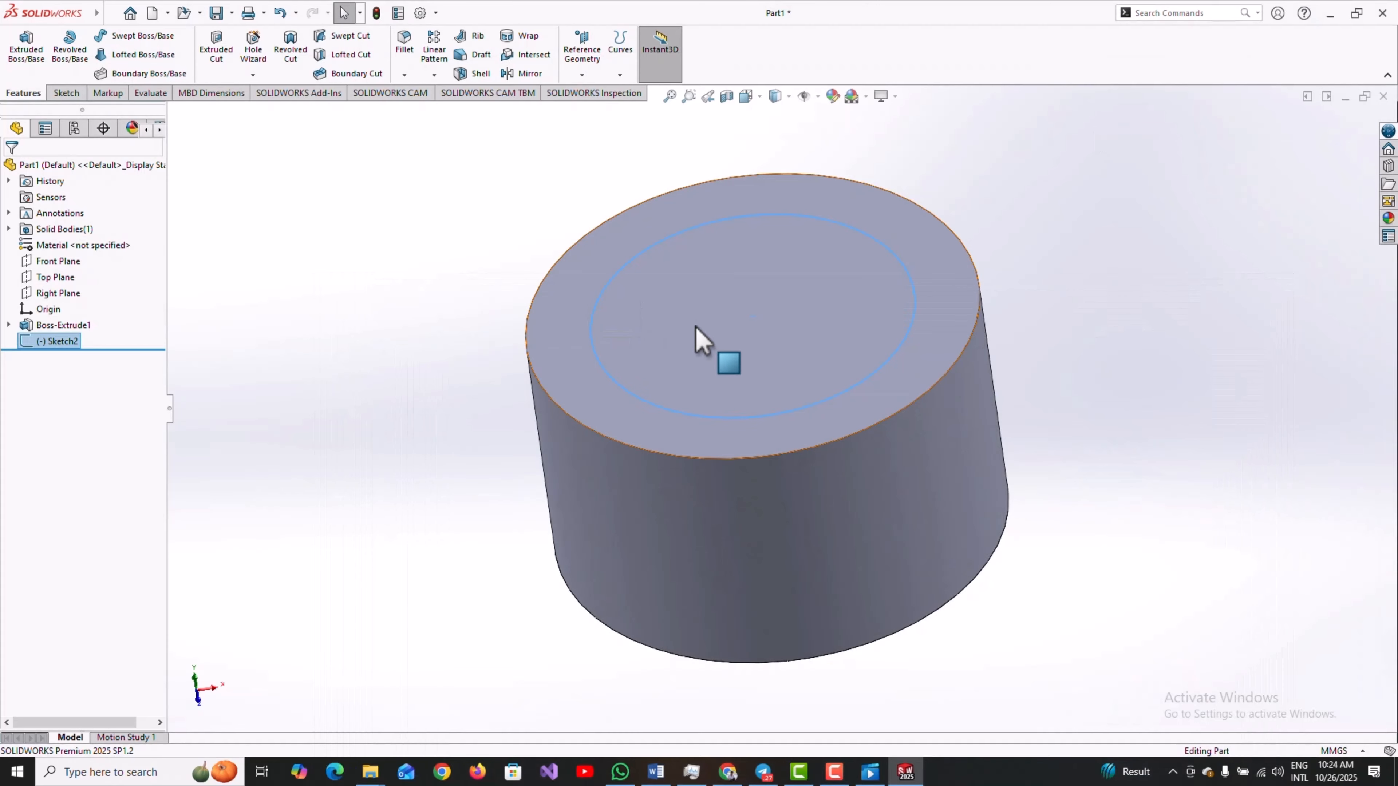
- Start an Extruded Cut from the circle sketch on the cylinder's top face and check the crown recess in the reference video
{"action": "middle_click_drag", "start_coordinate": [699, 337], "coordinate": [698, 250]}
{"action": "left_click", "coordinate": [1086, 302]}
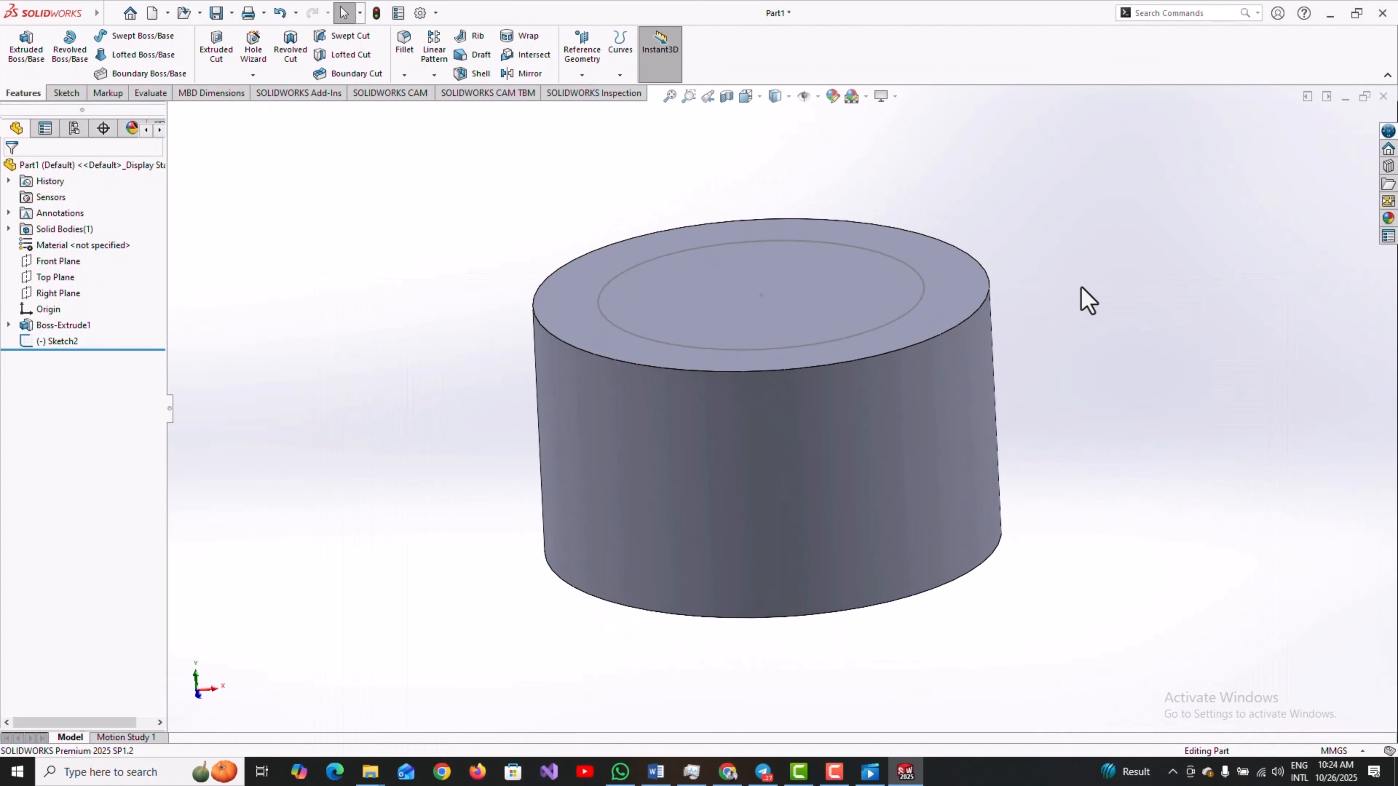
{"action": "mouse_move", "coordinate": [621, 275]}
{"action": "middle_mouse_down"}
{"action": "mouse_move", "coordinate": [627, 256]}
{"action": "mouse_move", "coordinate": [627, 287]}
{"action": "middle_mouse_up"}
{"action": "left_click", "coordinate": [622, 275]}
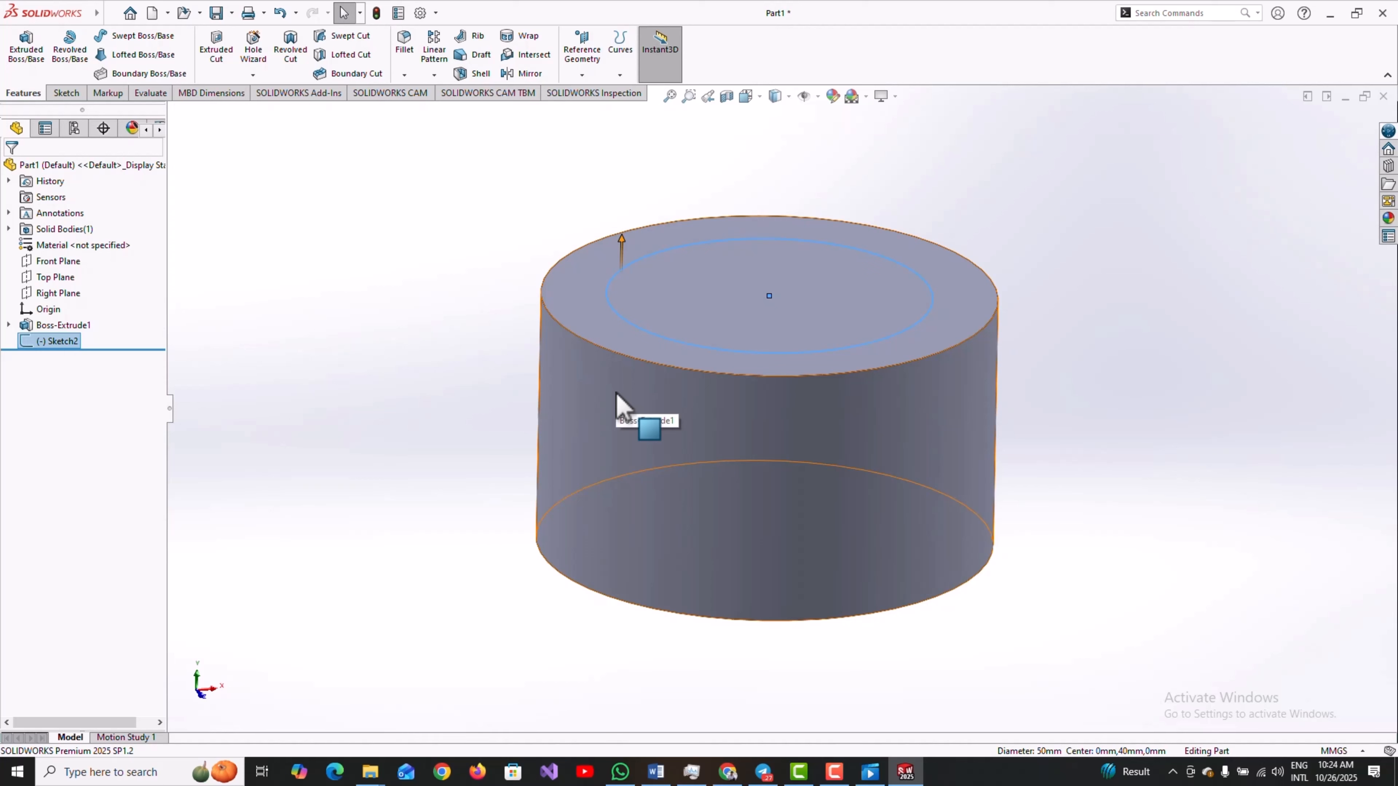
{"action": "left_click", "coordinate": [922, 275]}
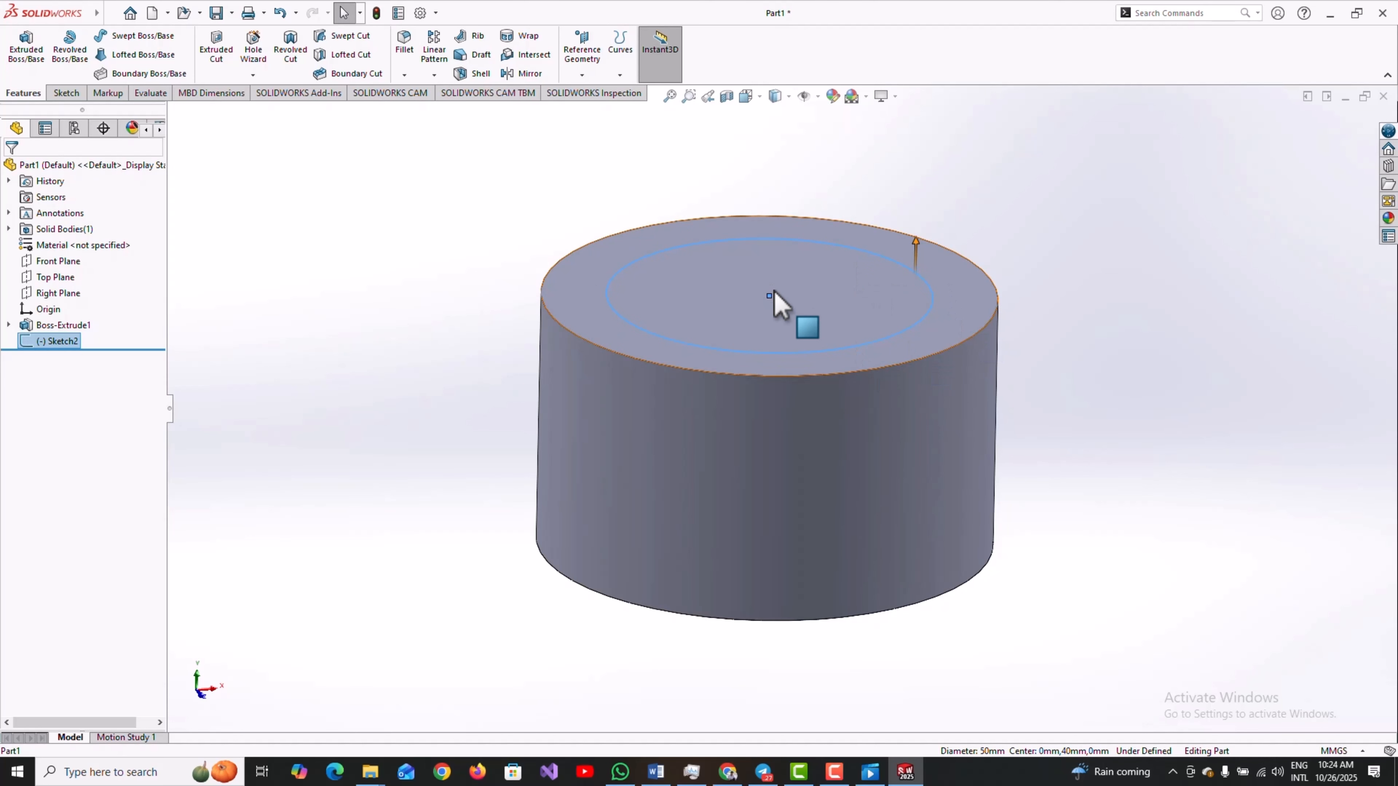
{"action": "left_click", "coordinate": [66, 342]}
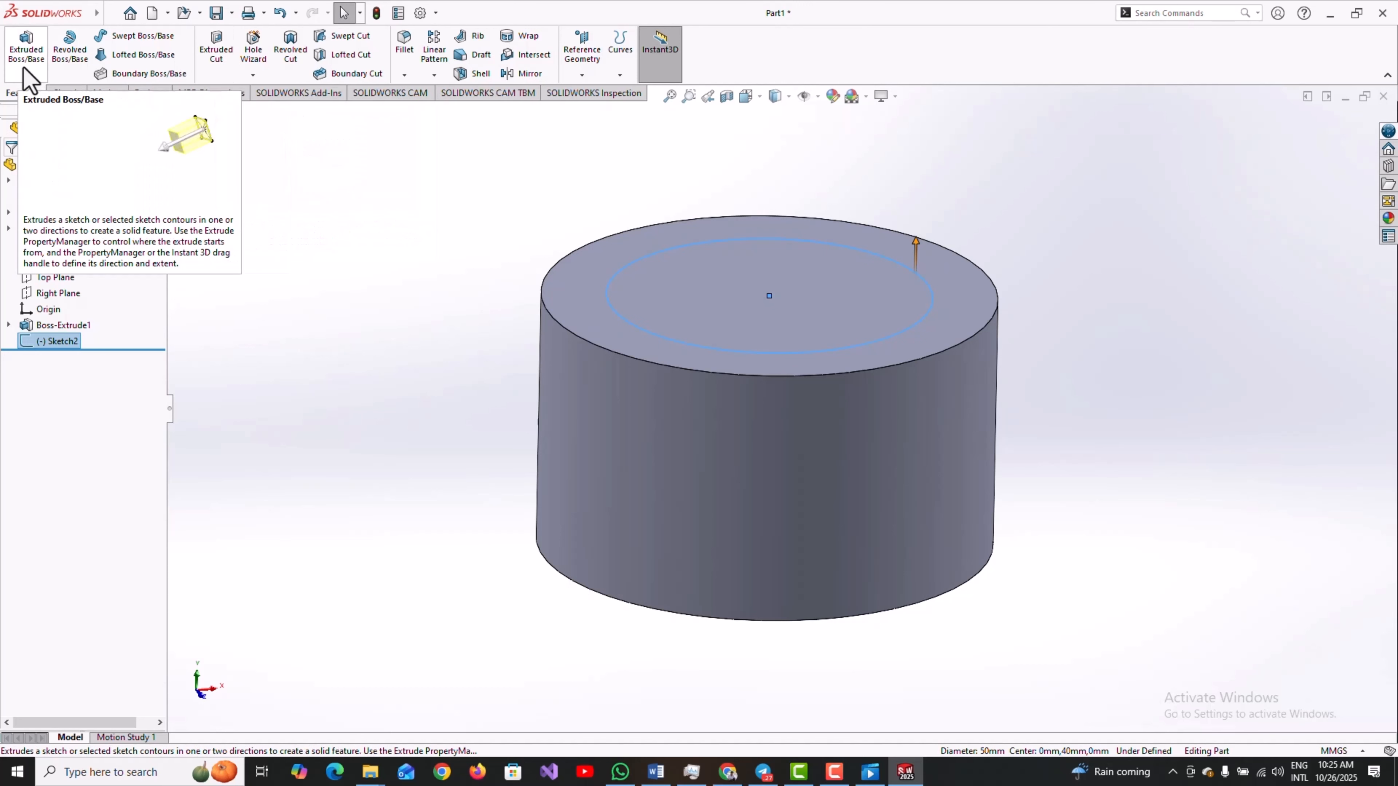
{"action": "left_click", "coordinate": [226, 58]}
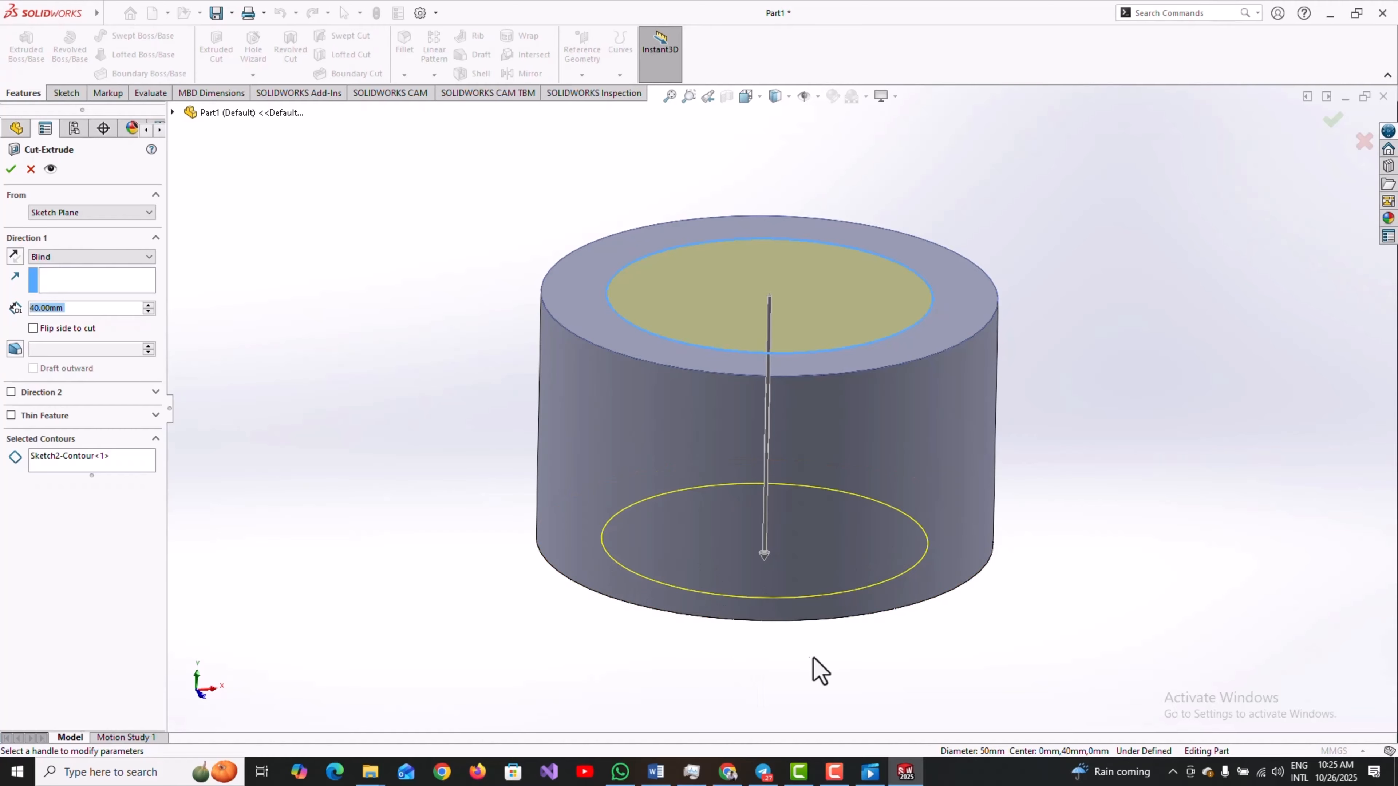
{"action": "left_click", "coordinate": [870, 773]}
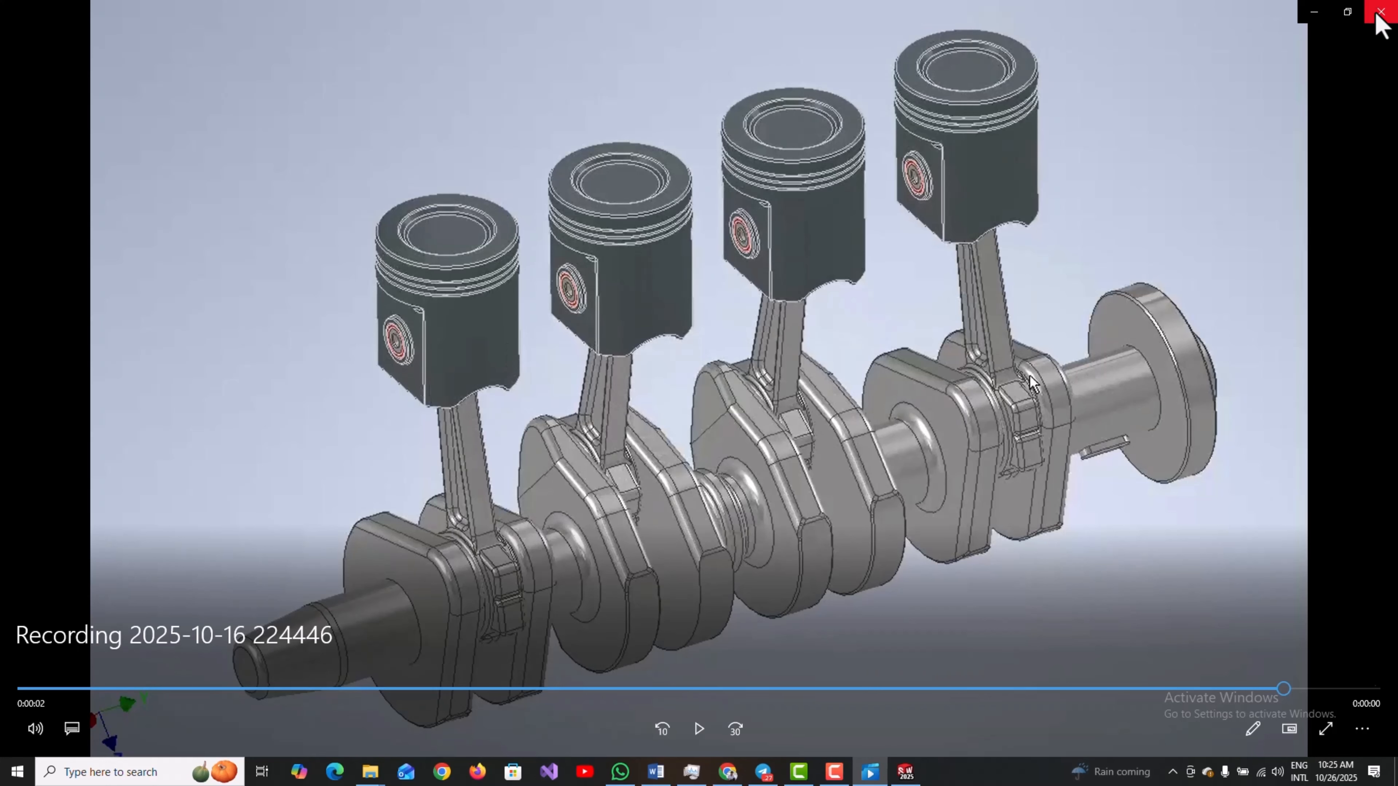
{"action": "left_click", "coordinate": [1314, 11]}
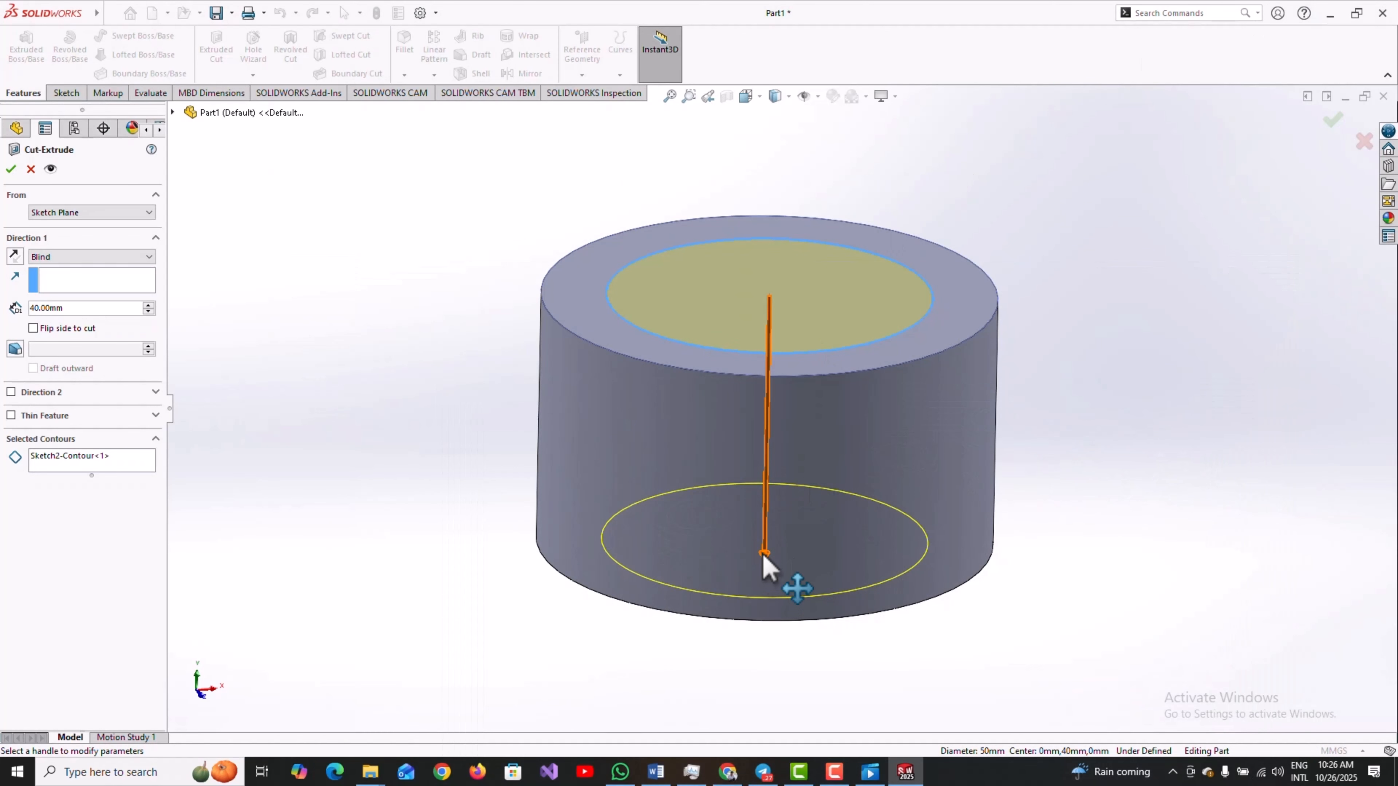
- Set the blind cut's depth to 5 mm and apply it to form the circular recess in the piston crown
{"action": "left_click_drag", "start_coordinate": [766, 557], "coordinate": [766, 318]}
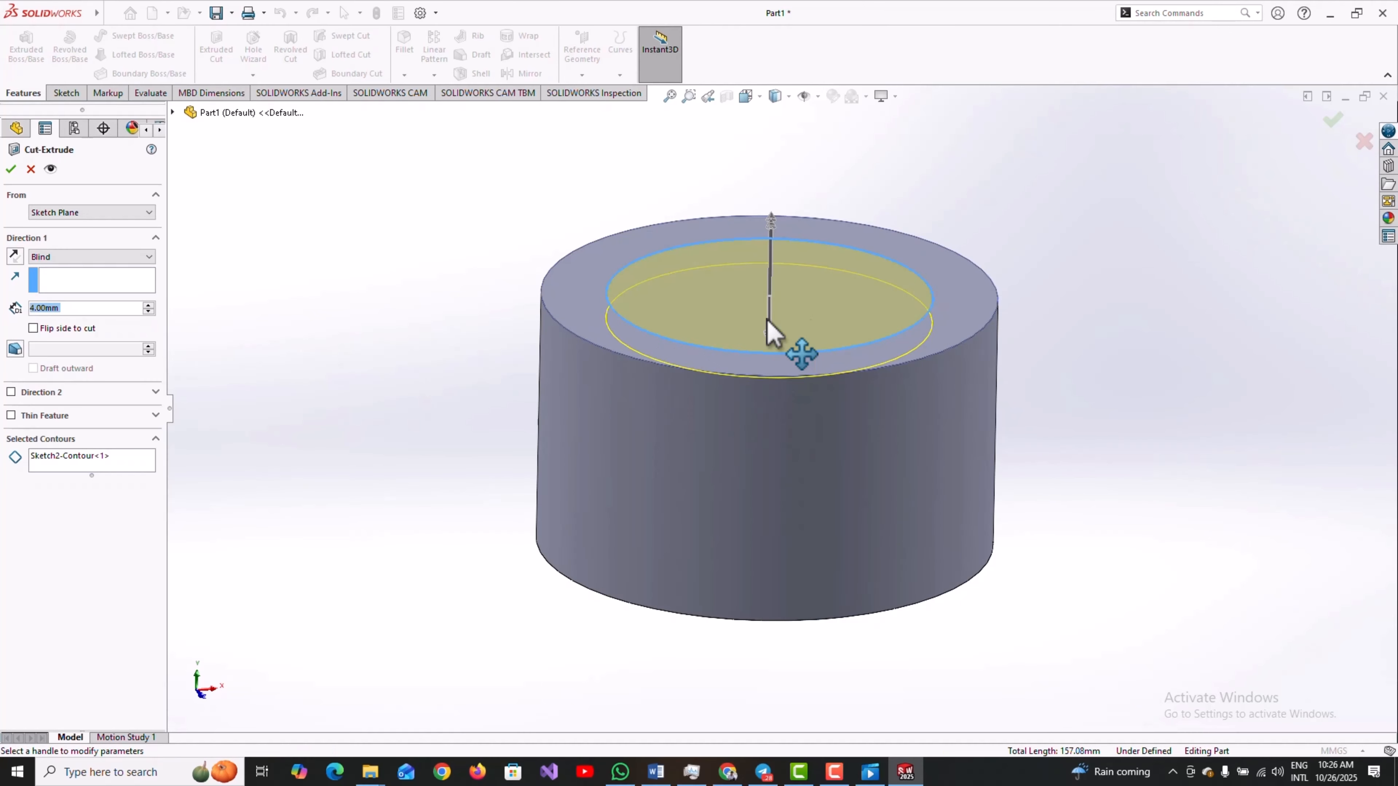
{"action": "left_click", "coordinate": [38, 309]}
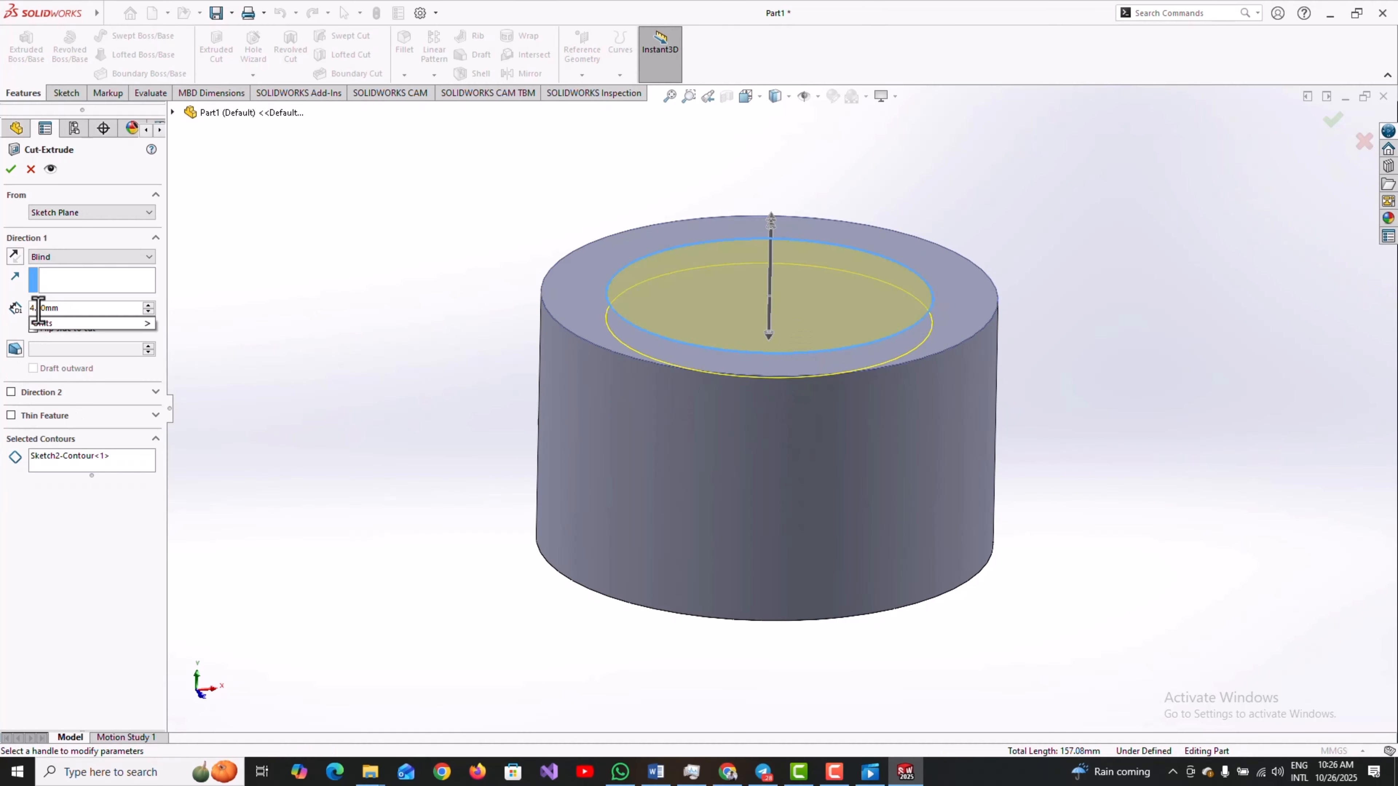
{"action": "left_click", "coordinate": [34, 309]}
{"action": "key", "text": "BackSpace"}
{"action": "type", "text": "5"}
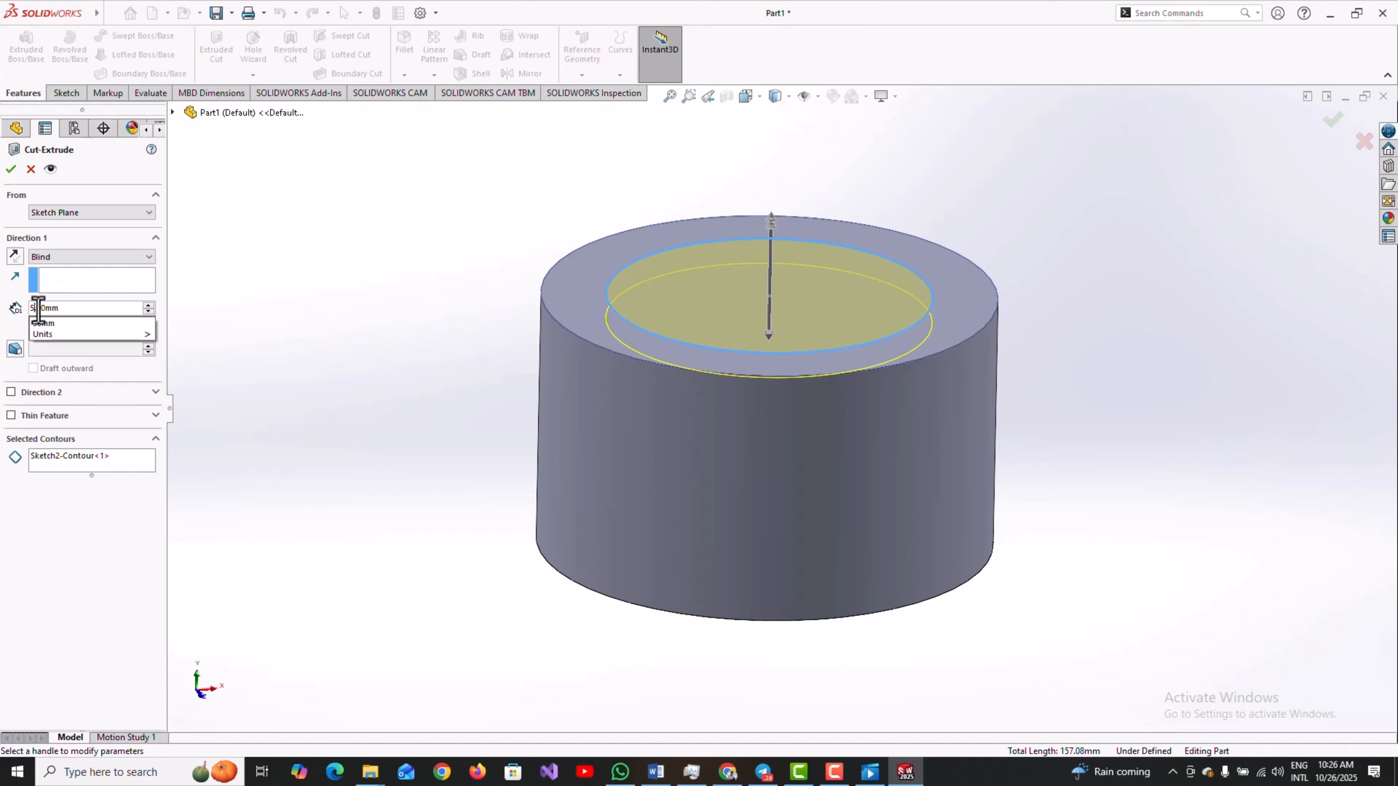
{"action": "key", "text": "Return"}
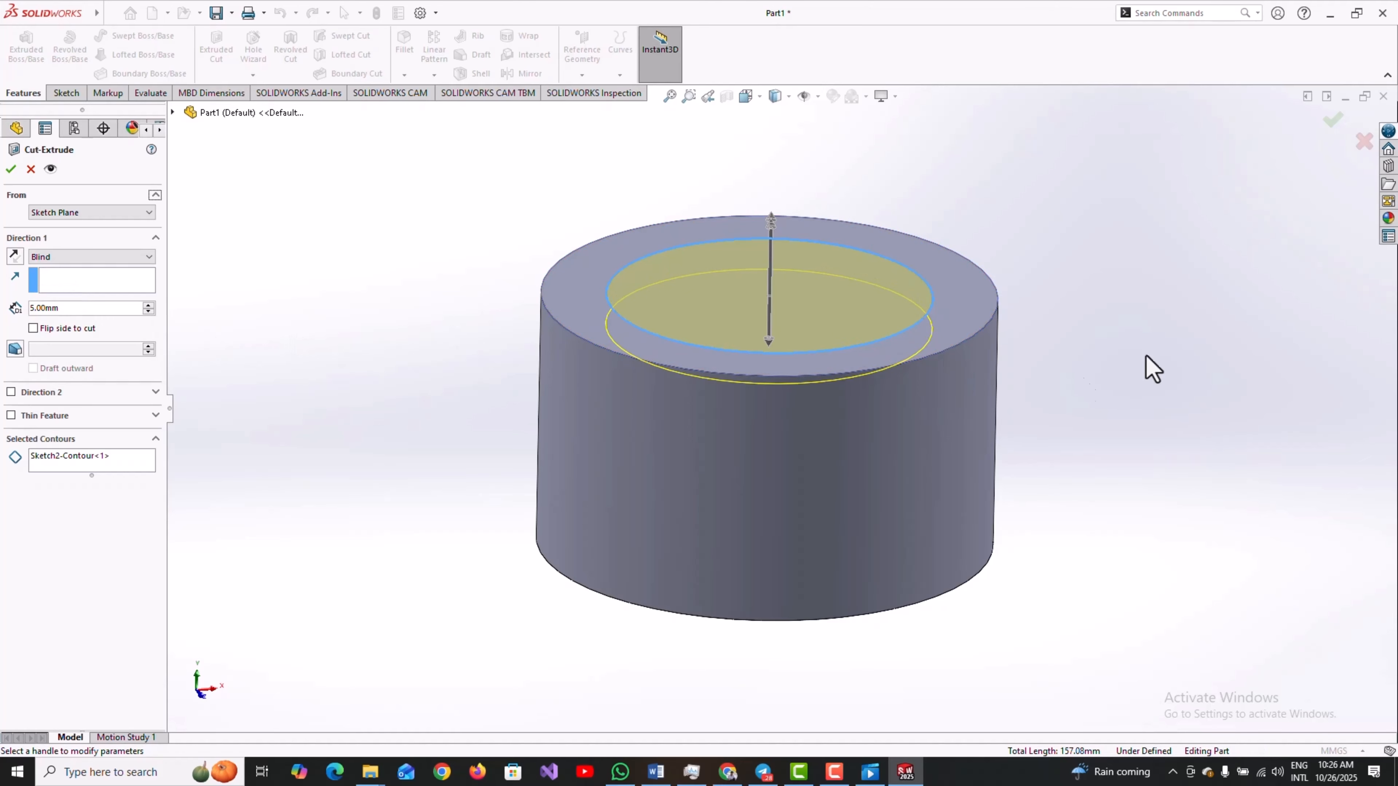
{"action": "mouse_move", "coordinate": [1083, 266]}
{"action": "middle_mouse_down"}
{"action": "mouse_move", "coordinate": [1064, 306]}
{"action": "mouse_move", "coordinate": [1051, 279]}
{"action": "mouse_move", "coordinate": [1079, 313]}
{"action": "mouse_move", "coordinate": [1073, 269]}
{"action": "middle_mouse_up"}
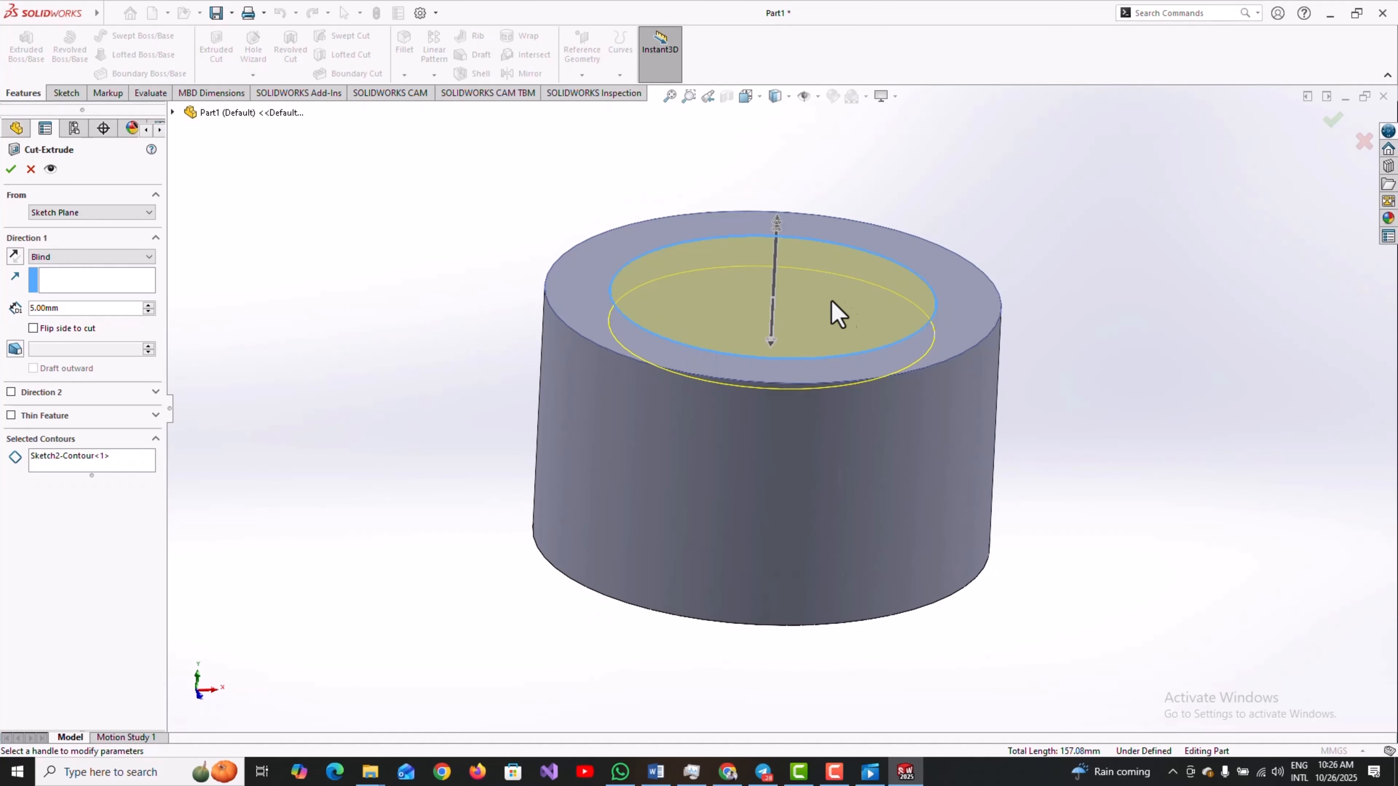
{"action": "middle_click_drag", "start_coordinate": [757, 294], "coordinate": [842, 303]}
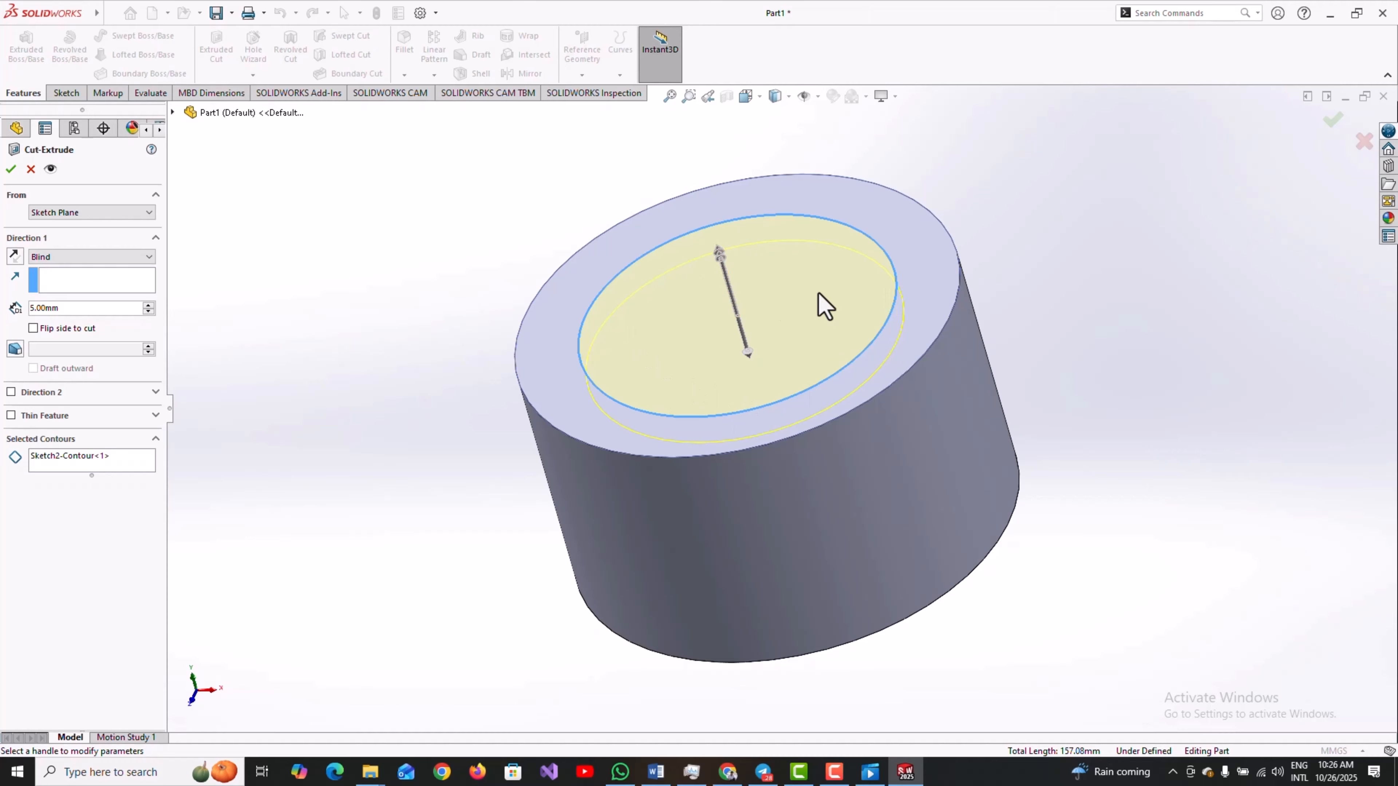
{"action": "middle_click_drag", "start_coordinate": [693, 346], "coordinate": [718, 303]}
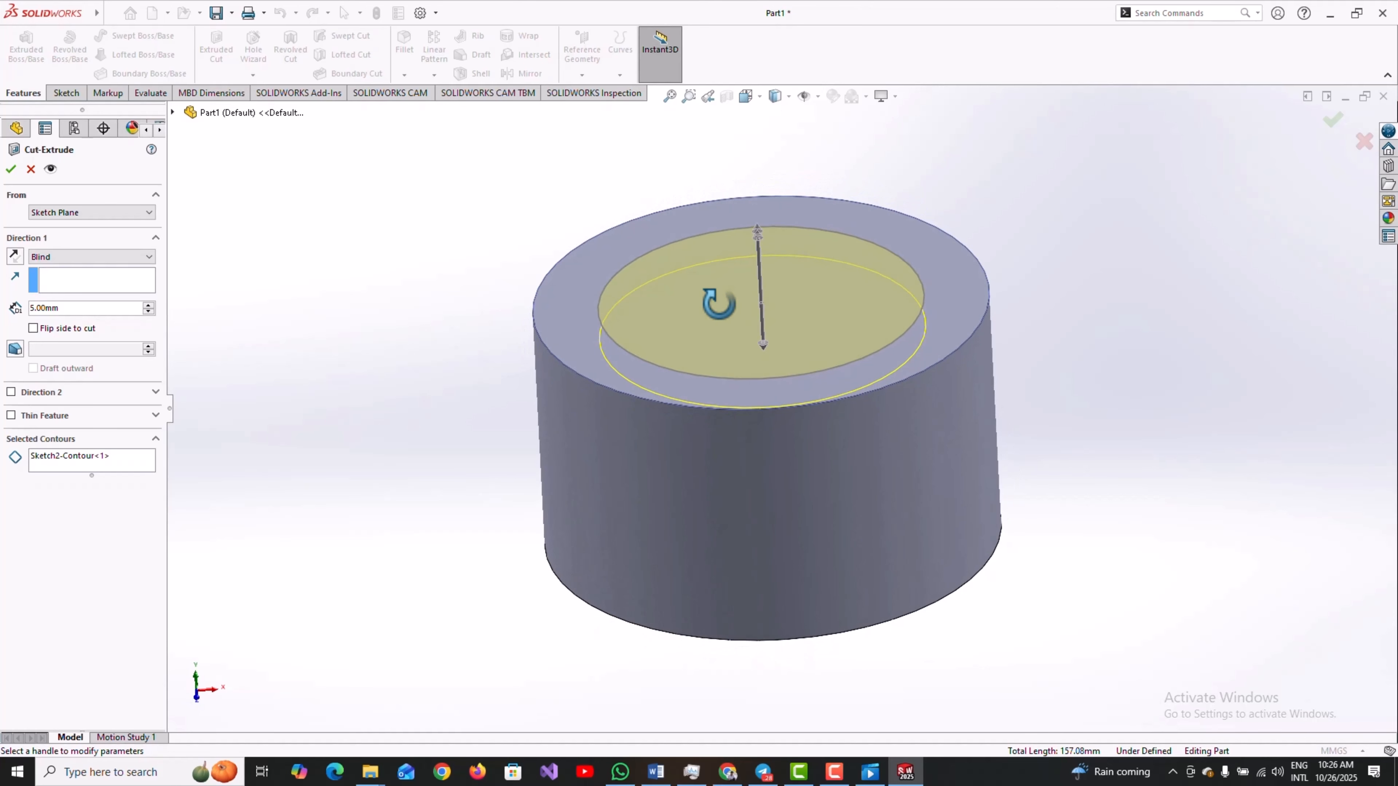
{"action": "left_click", "coordinate": [1335, 126]}
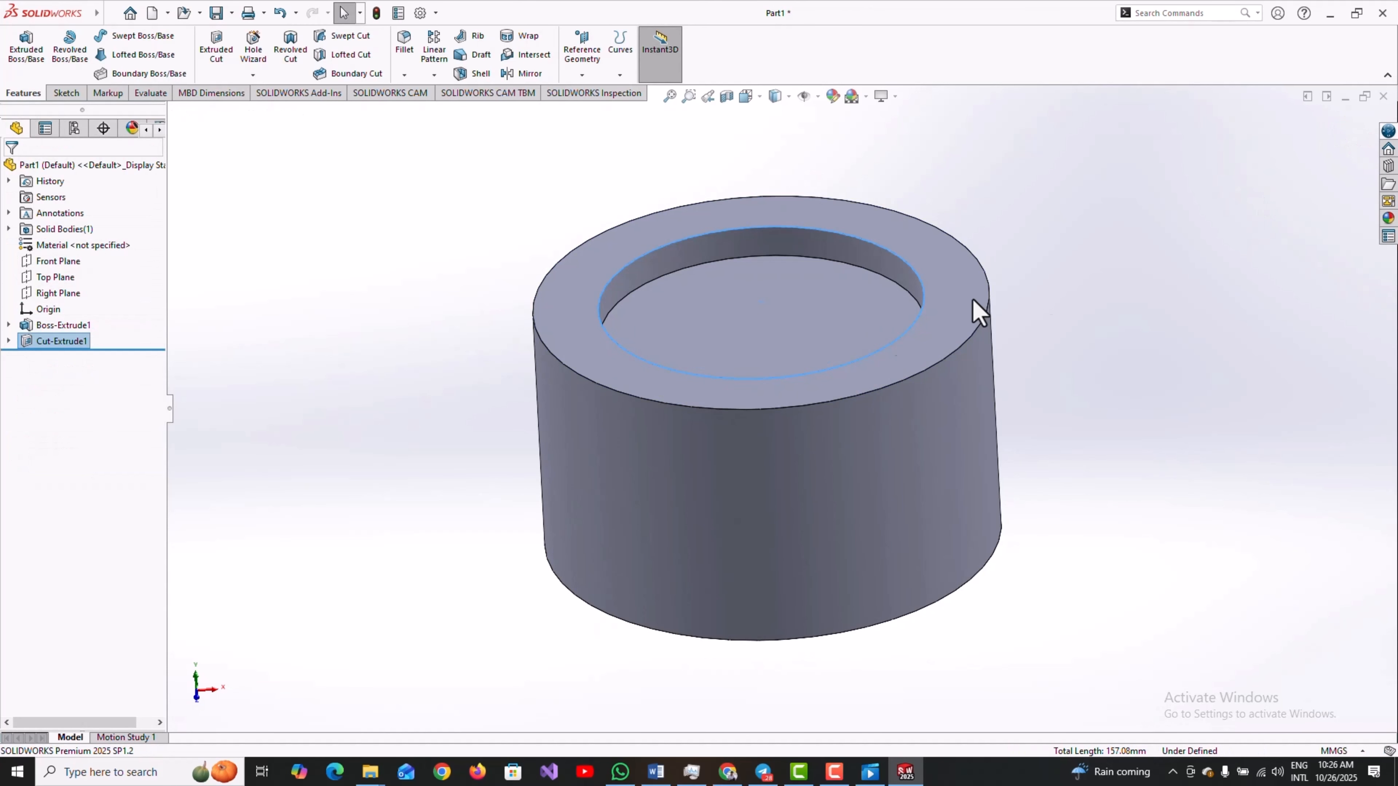
- Inspect the crown recess from several angles and compare it with the pistons in the reference video
{"action": "middle_click_drag", "start_coordinate": [796, 312], "coordinate": [851, 362]}
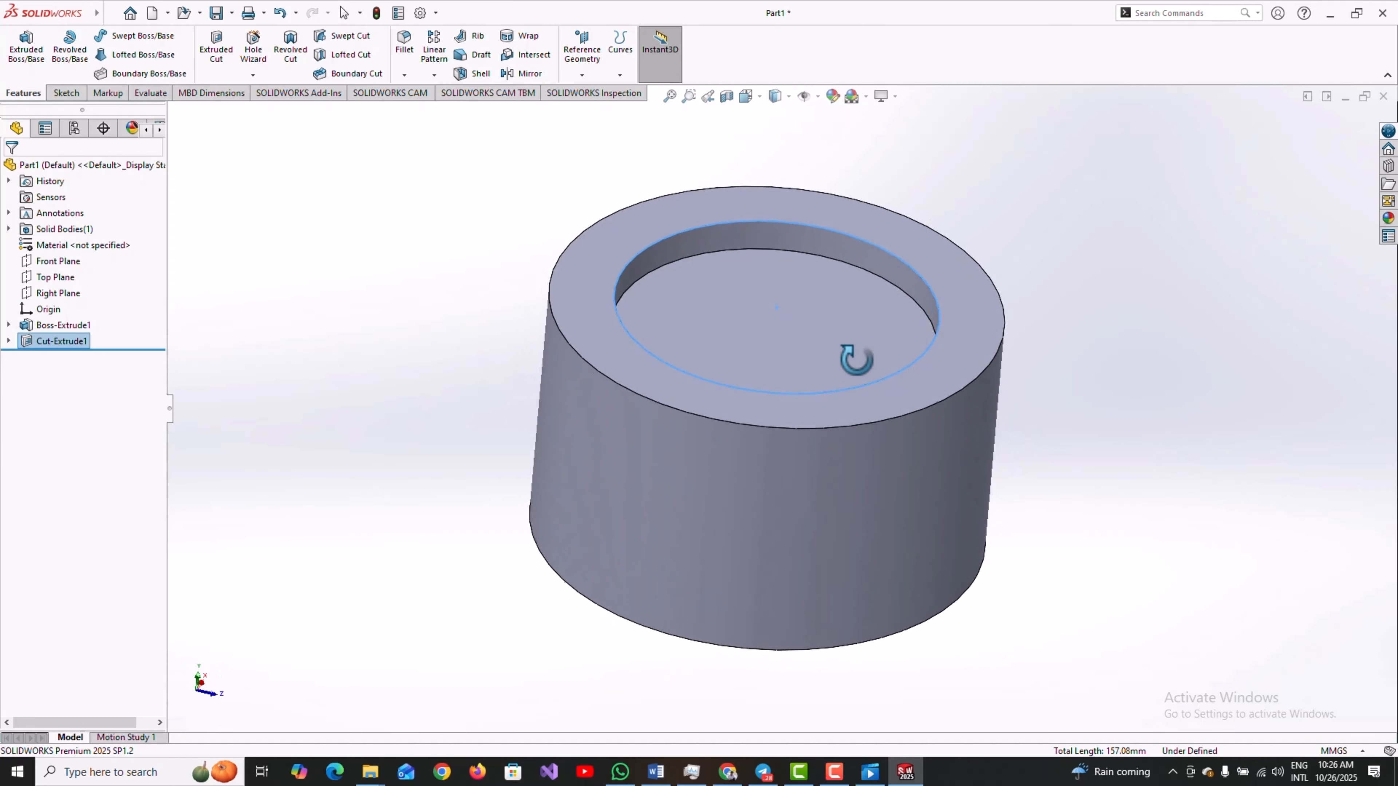
{"action": "middle_click_drag", "start_coordinate": [680, 388], "coordinate": [659, 354]}
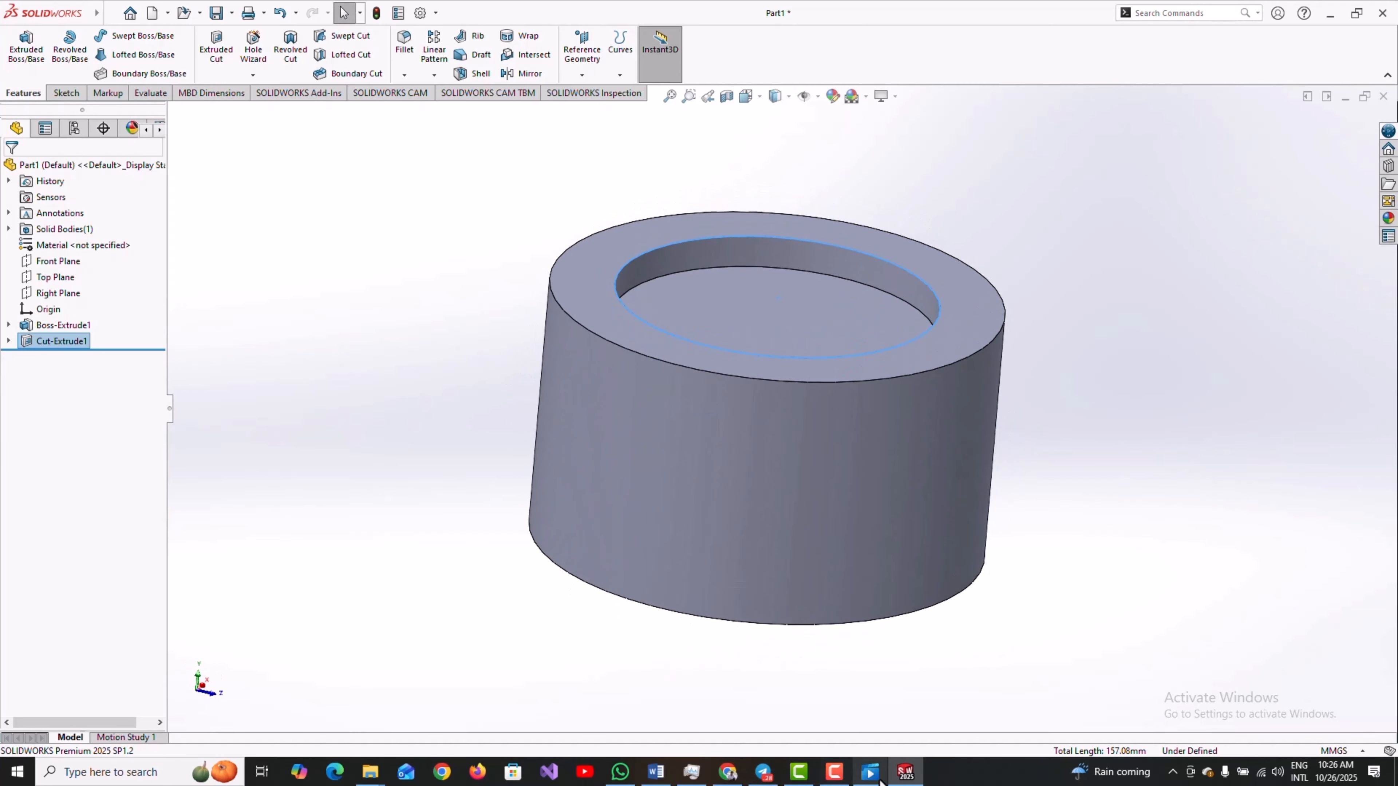
{"action": "left_click", "coordinate": [870, 772]}
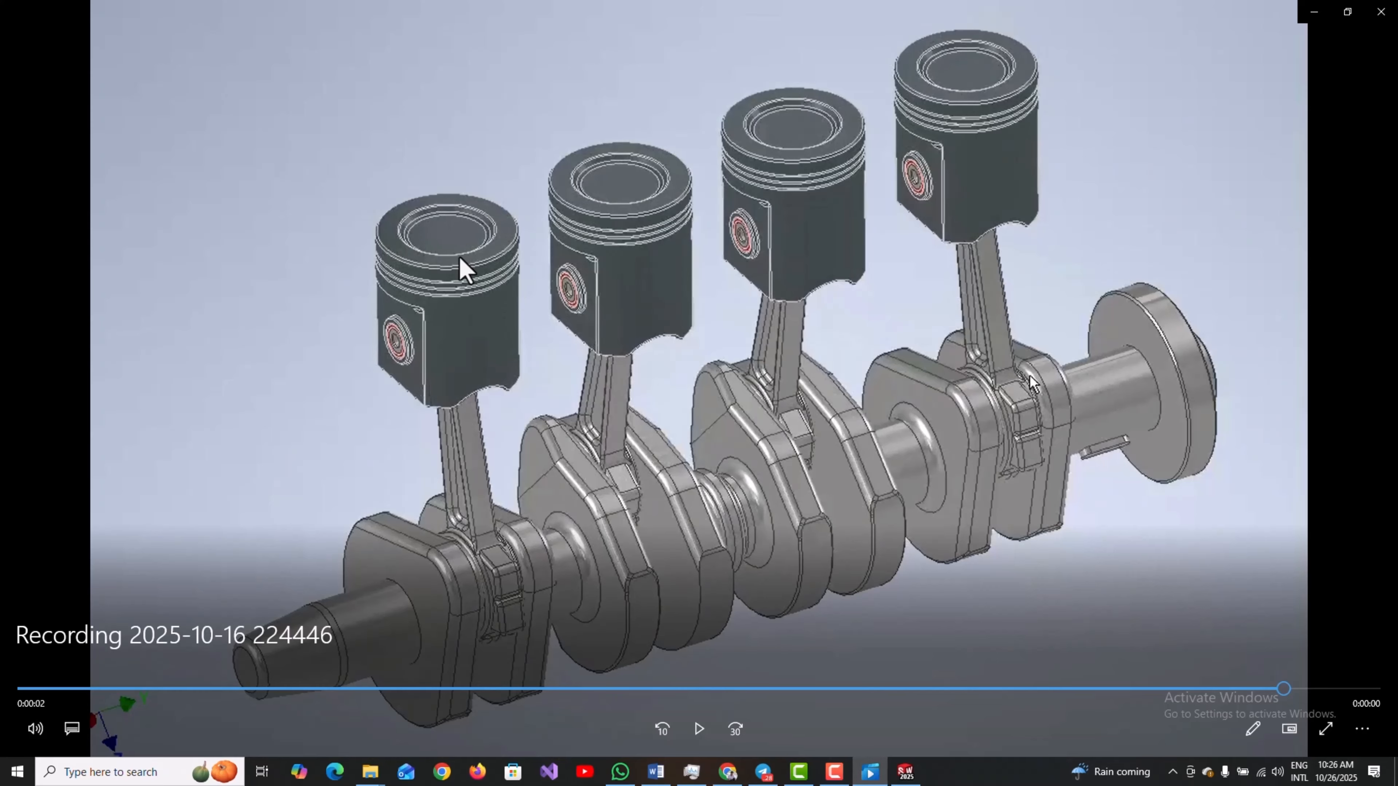
{"action": "left_click", "coordinate": [1316, 12]}
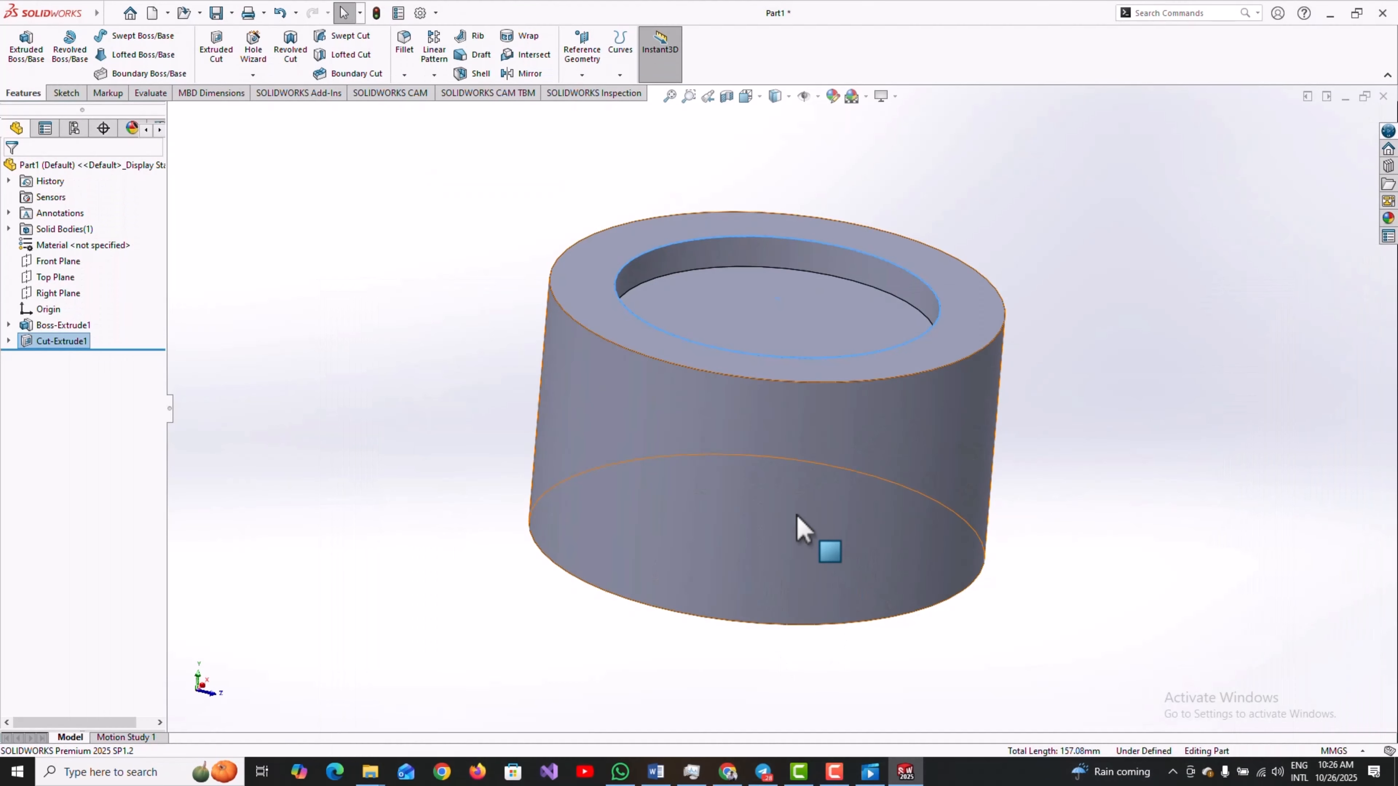
{"action": "middle_click_drag", "start_coordinate": [798, 517], "coordinate": [690, 451]}
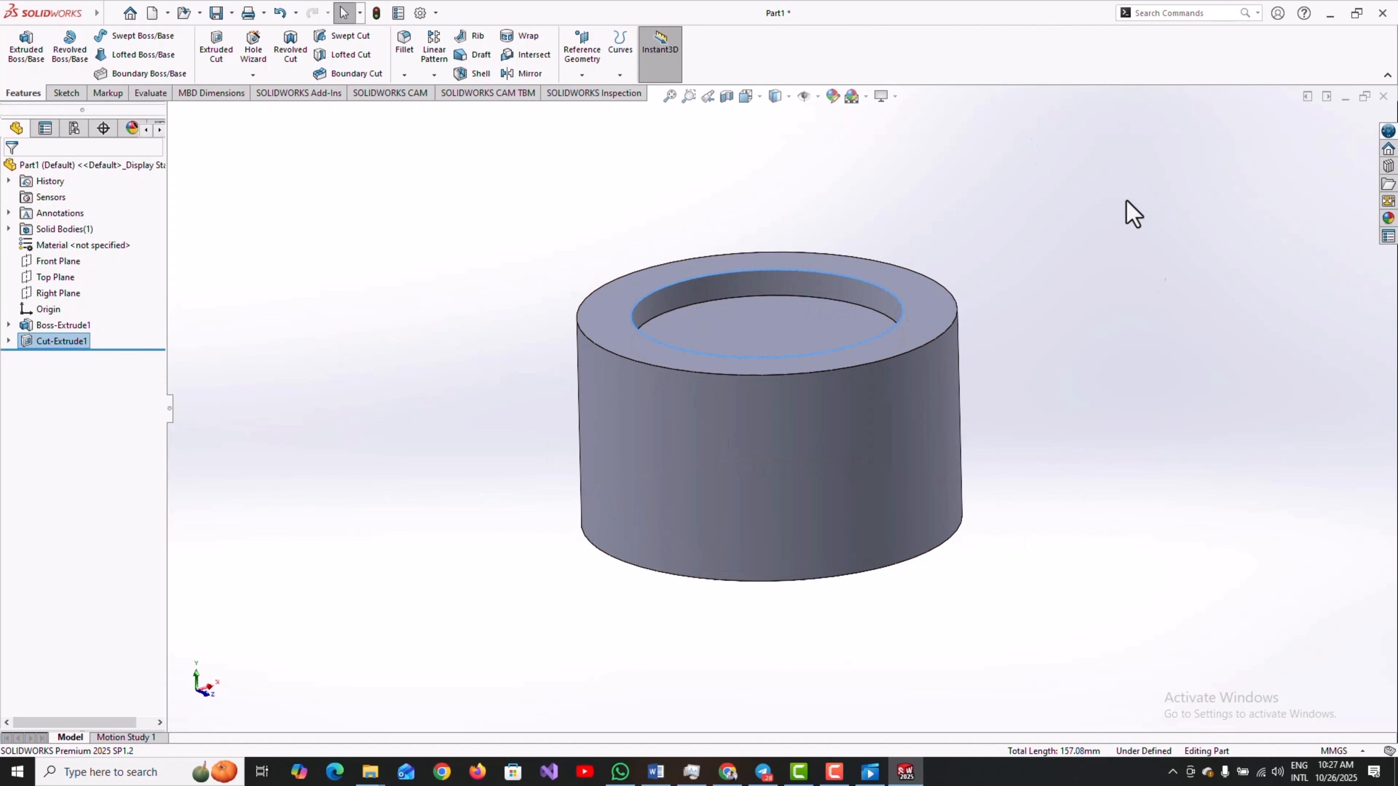
{"action": "key", "text": "XF86MonBrightnessUp"}
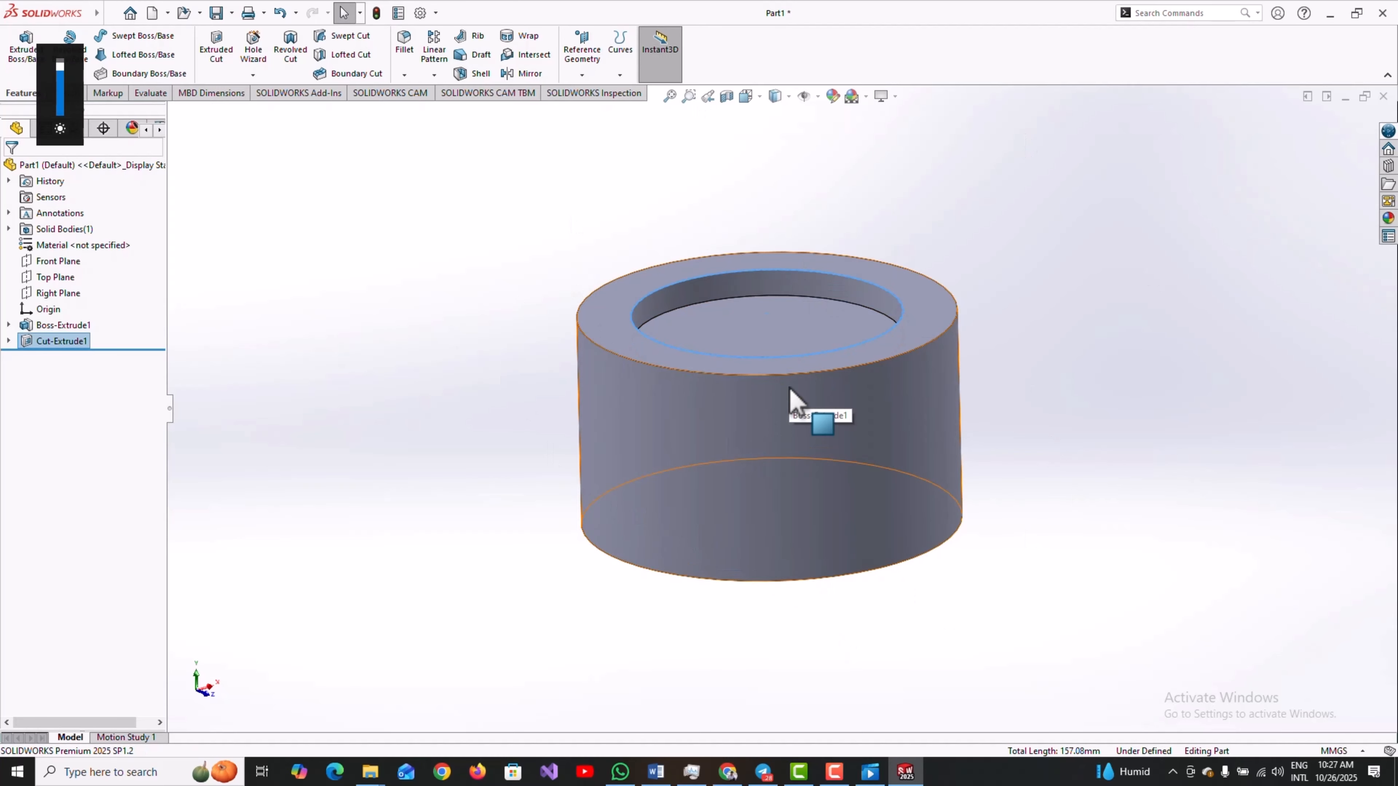